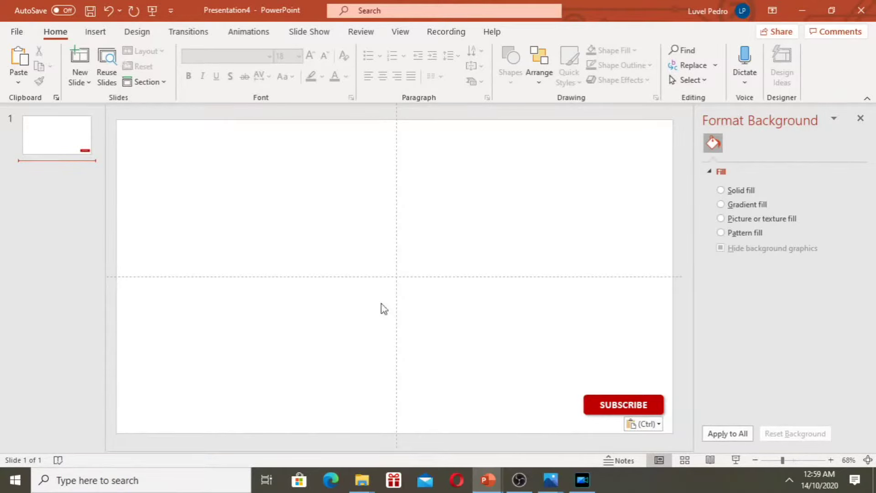
Draw a donut shape across the blank slide from the Shapes gallery
{"action": "left_click", "coordinate": [95, 32]}
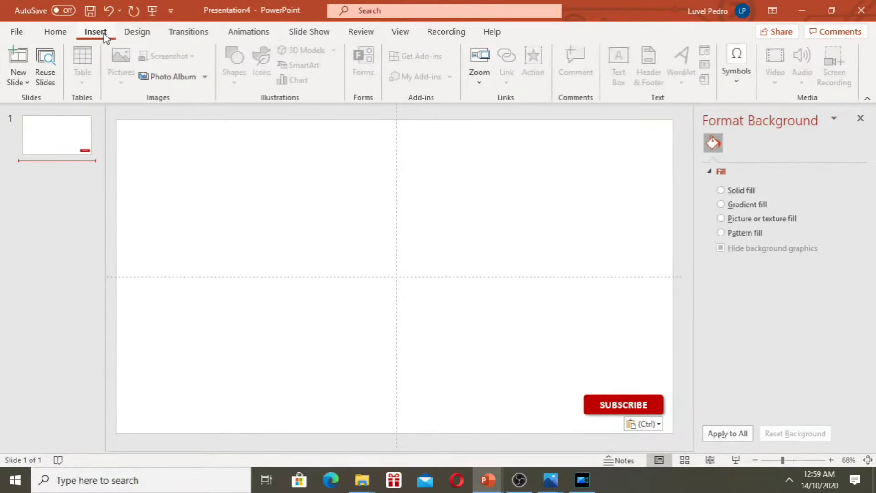
{"action": "left_click", "coordinate": [248, 152]}
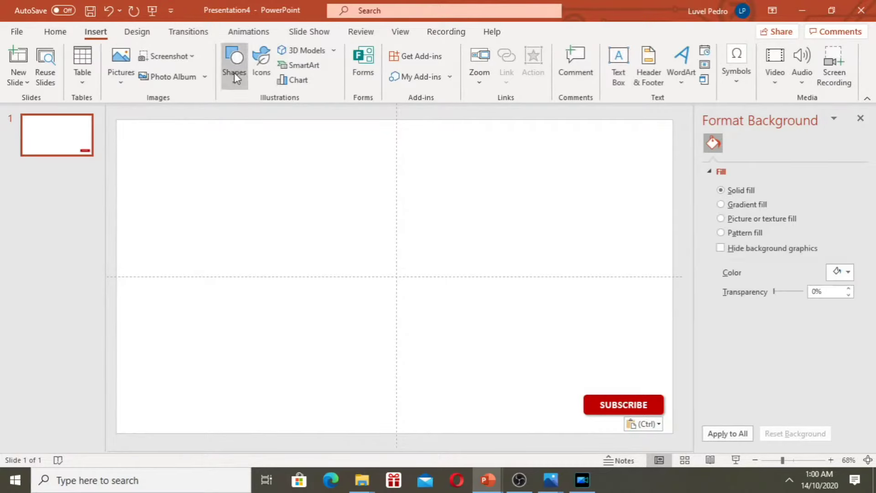
{"action": "left_click", "coordinate": [235, 73]}
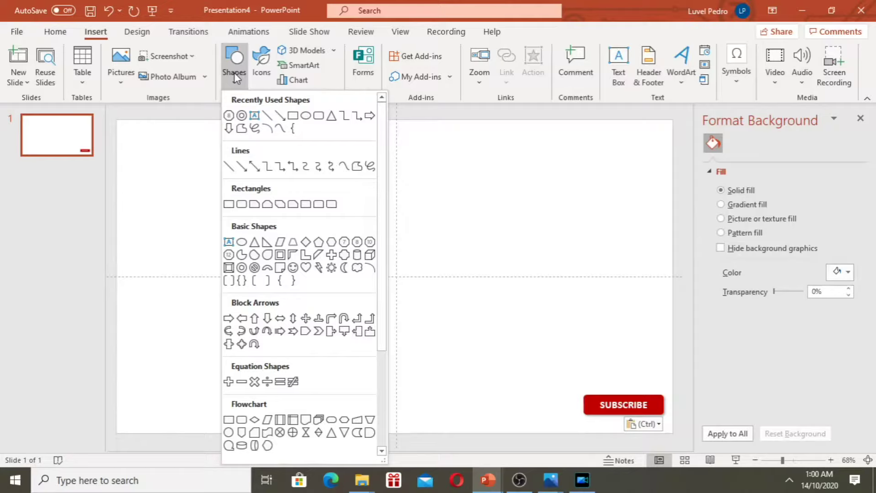
{"action": "left_click", "coordinate": [244, 118]}
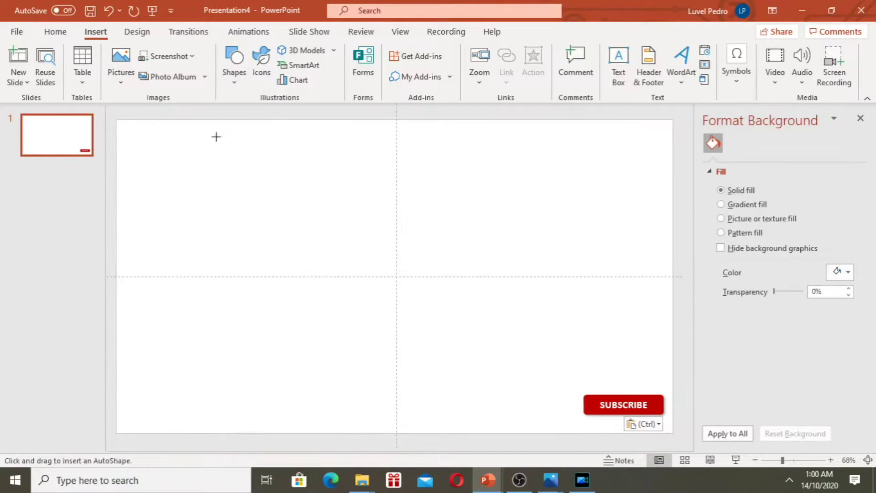
{"action": "left_click_drag", "start_coordinate": [221, 134], "coordinate": [533, 417]}
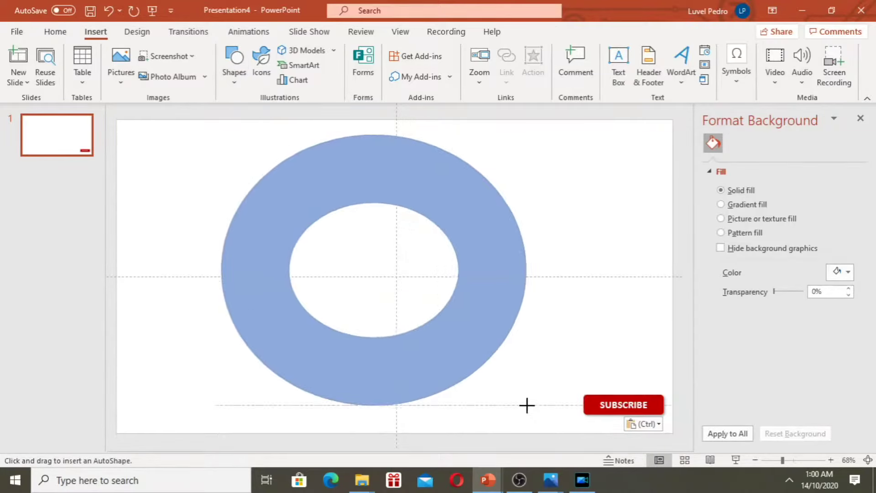
{"action": "left_click_drag", "start_coordinate": [533, 417], "coordinate": [534, 426]}
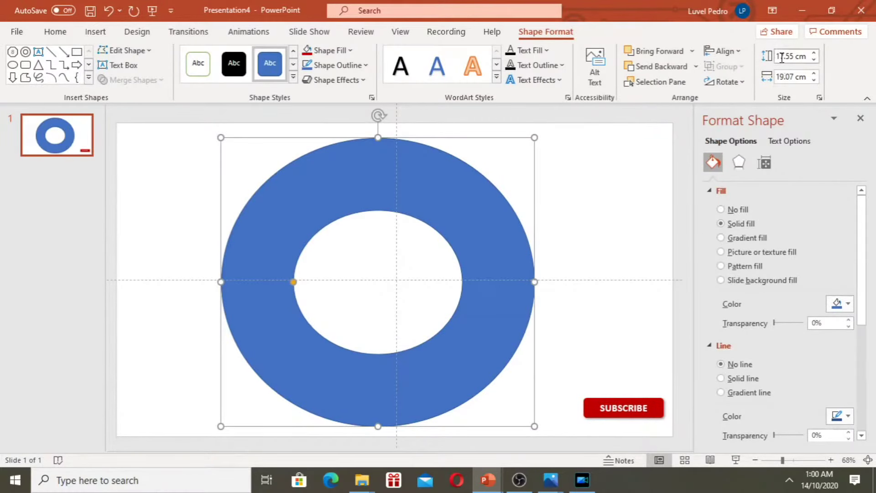
Resize the donut to 18 cm high by 18 cm wide
{"action": "left_click", "coordinate": [781, 57]}
{"action": "type", "text": "18"}
{"action": "left_click", "coordinate": [786, 77]}
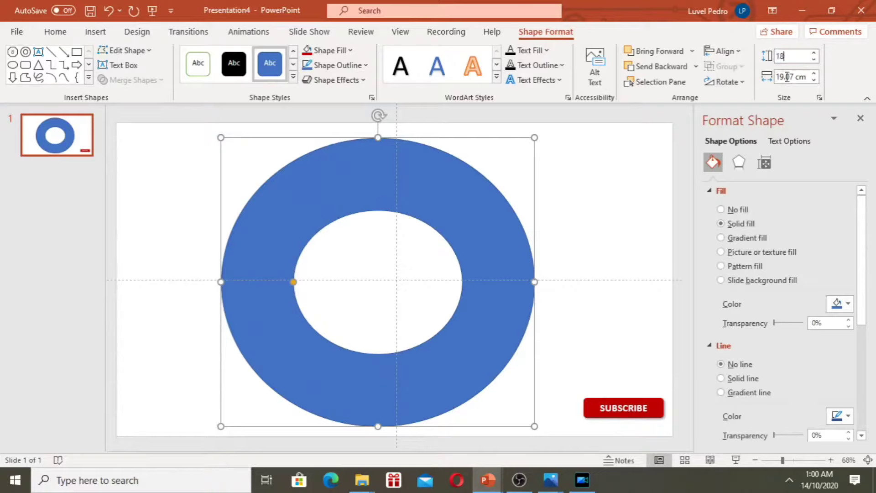
{"action": "type", "text": "18"}
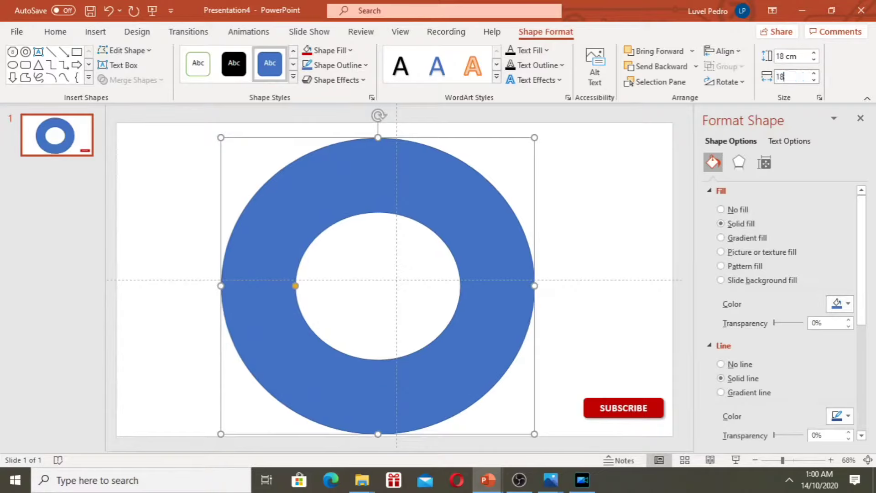
{"action": "left_click", "coordinate": [602, 177]}
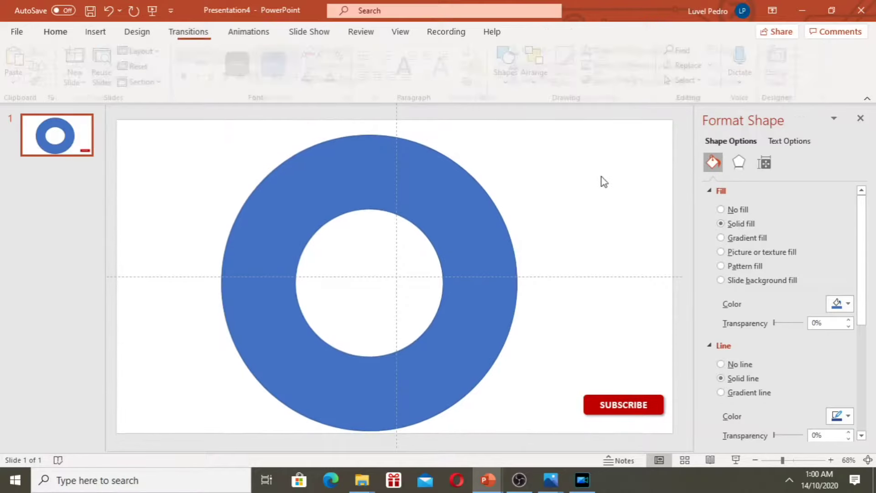
Shrink the donut's centre hole into a thick ring and move it to the slide centre
{"action": "left_click", "coordinate": [466, 248]}
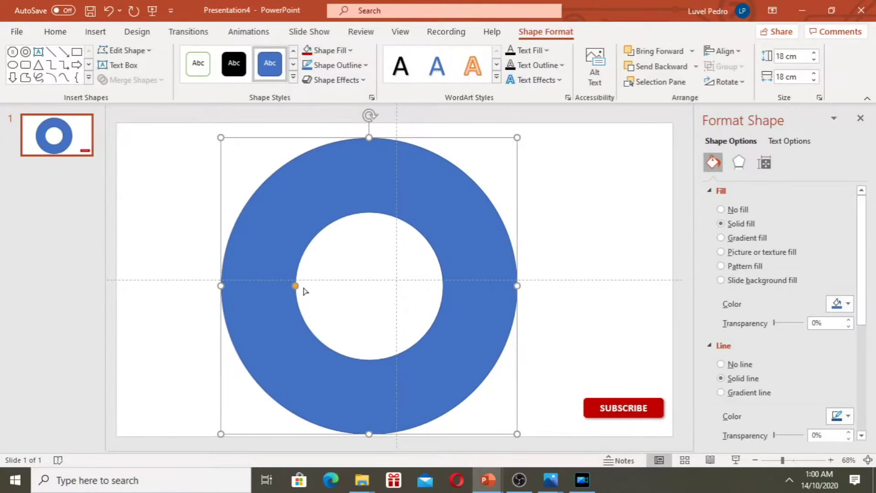
{"action": "left_click_drag", "start_coordinate": [303, 288], "coordinate": [335, 298]}
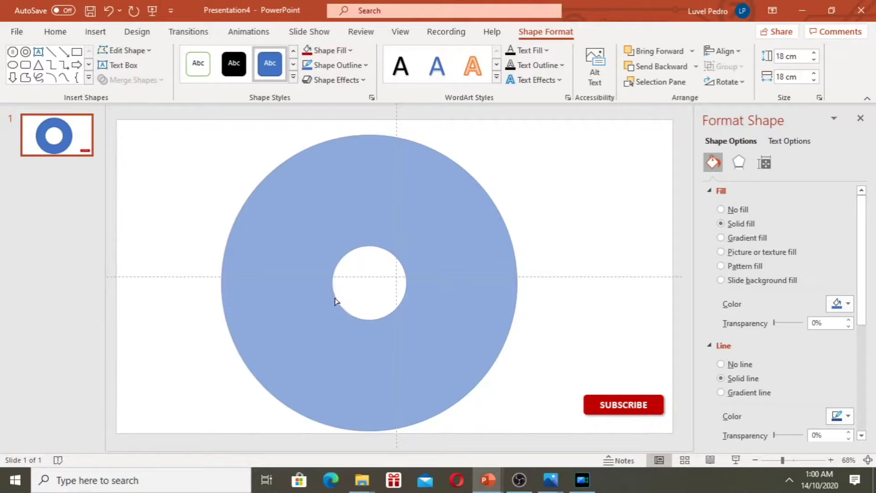
{"action": "left_click_drag", "start_coordinate": [335, 299], "coordinate": [329, 297]}
{"action": "left_click_drag", "start_coordinate": [453, 326], "coordinate": [481, 316]}
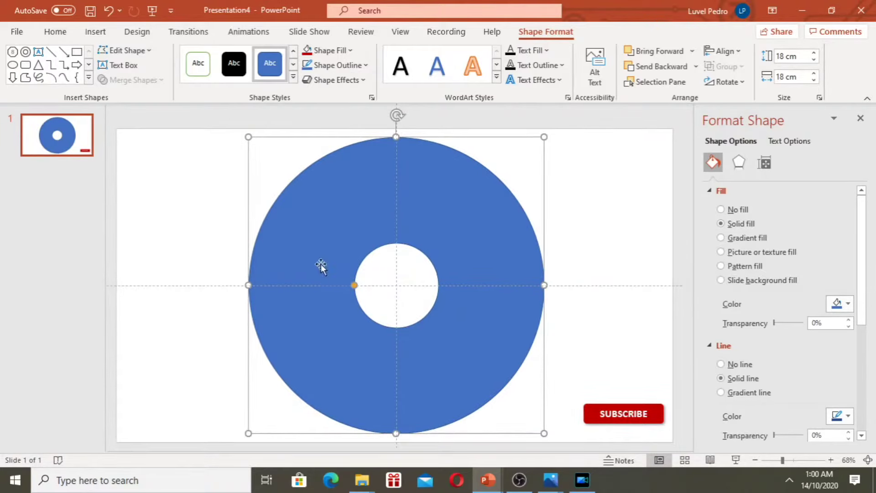
{"action": "left_click", "coordinate": [104, 39]}
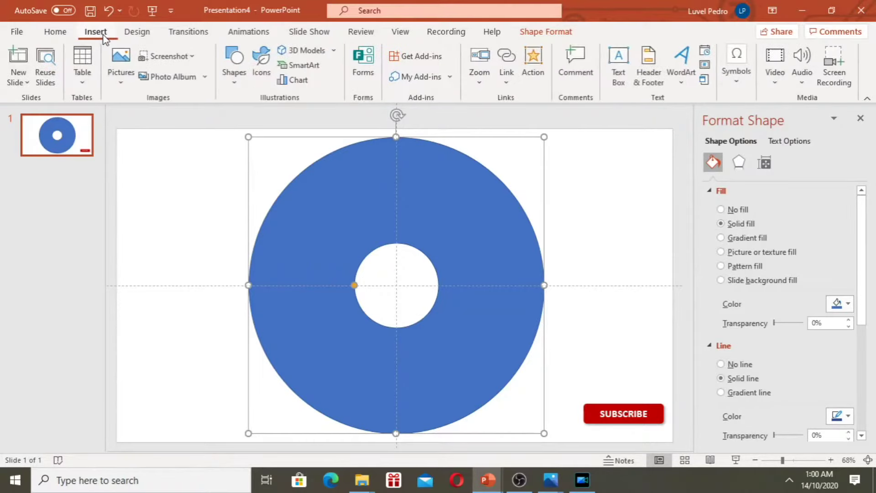
Draw a dark green vertical line through the donut's centre and remove the donut's outline
{"action": "left_click", "coordinate": [235, 68]}
{"action": "left_click", "coordinate": [292, 115]}
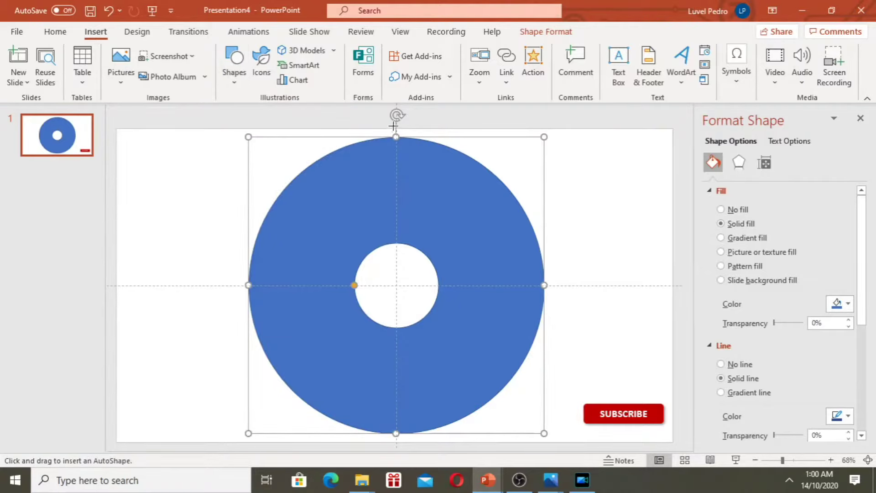
{"action": "left_click_drag", "start_coordinate": [395, 136], "coordinate": [395, 441]}
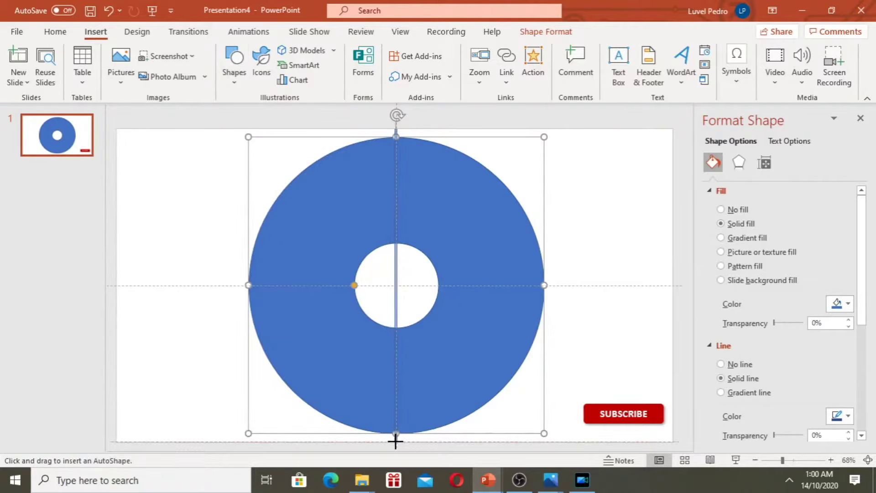
{"action": "left_click_drag", "start_coordinate": [395, 444], "coordinate": [395, 441]}
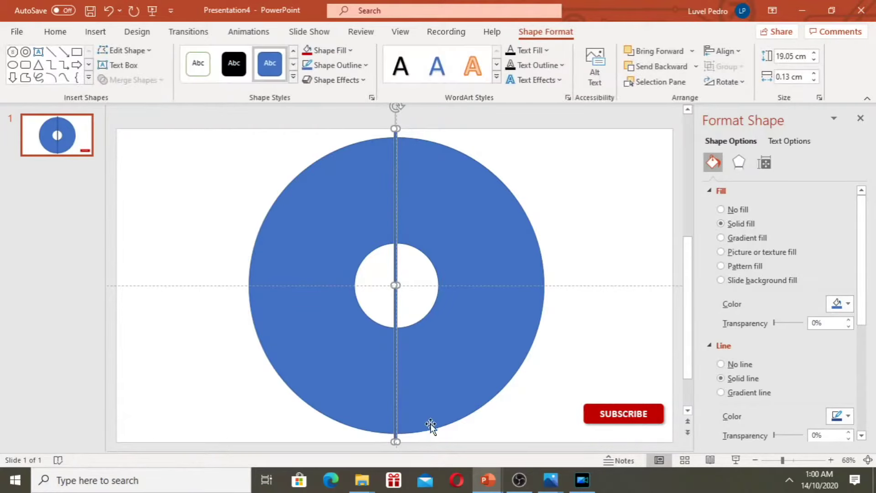
{"action": "key", "text": "ctrl+Right"}
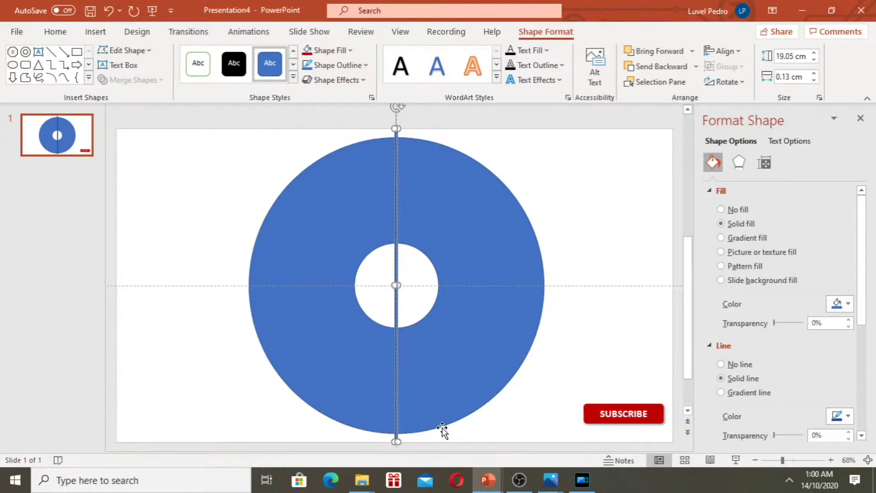
{"action": "left_click", "coordinate": [847, 304]}
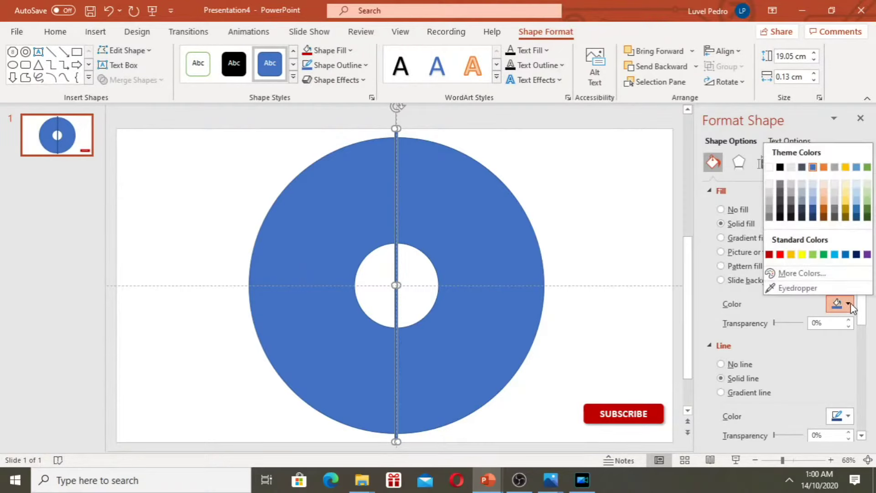
{"action": "left_click", "coordinate": [866, 217]}
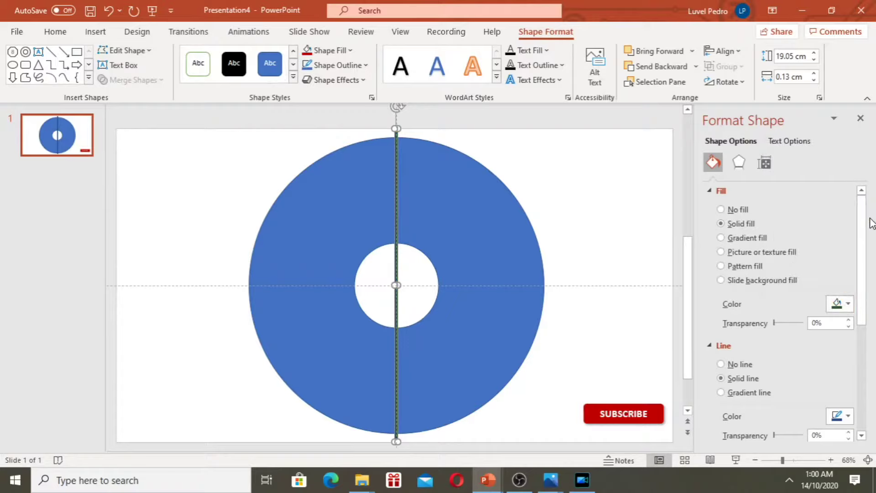
{"action": "left_click", "coordinate": [503, 309]}
{"action": "left_click", "coordinate": [723, 365]}
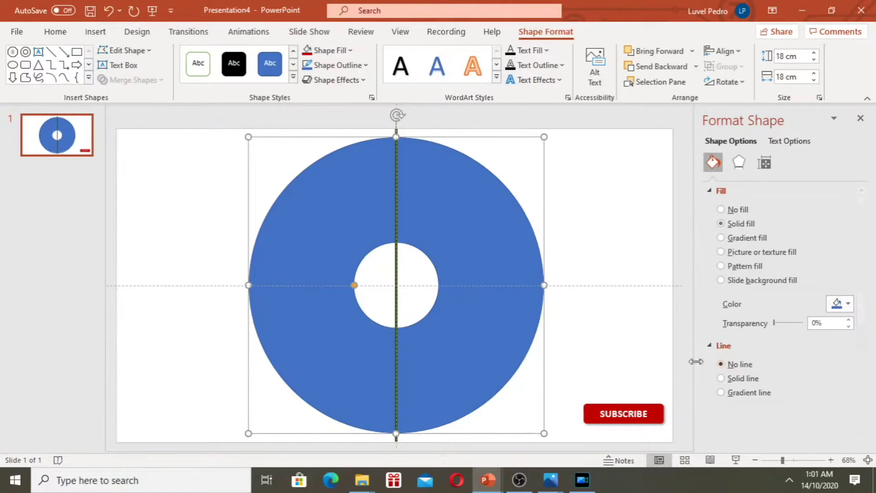
Copy and paste the green line, then rotate the copy 90° to lie horizontally
{"action": "left_click", "coordinate": [395, 301]}
{"action": "right_click", "coordinate": [395, 302]}
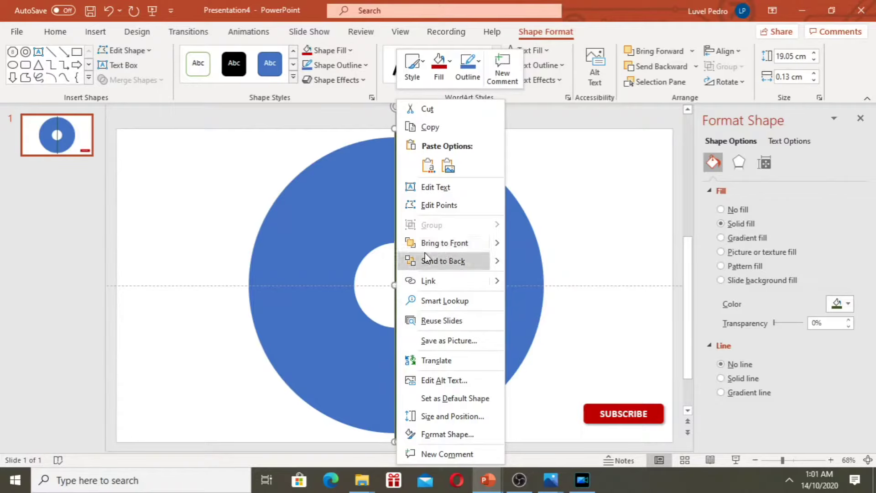
{"action": "left_click", "coordinate": [445, 128]}
{"action": "right_click", "coordinate": [408, 268]}
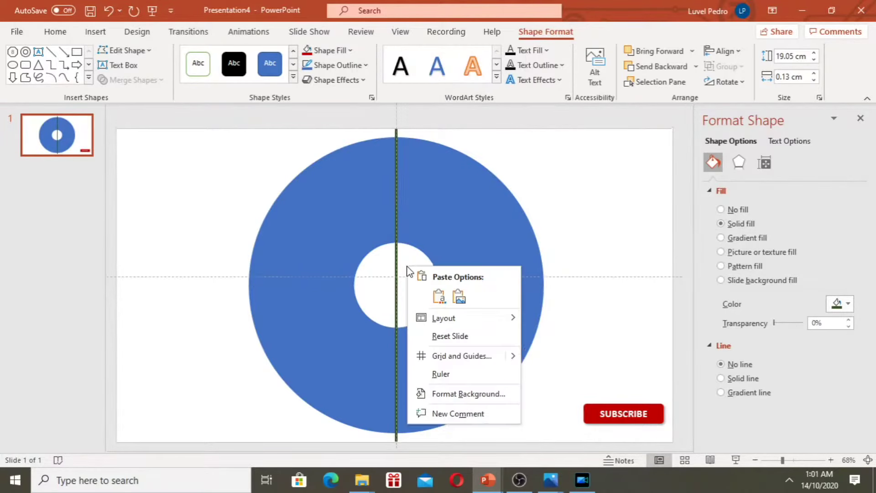
{"action": "left_click", "coordinate": [432, 295]}
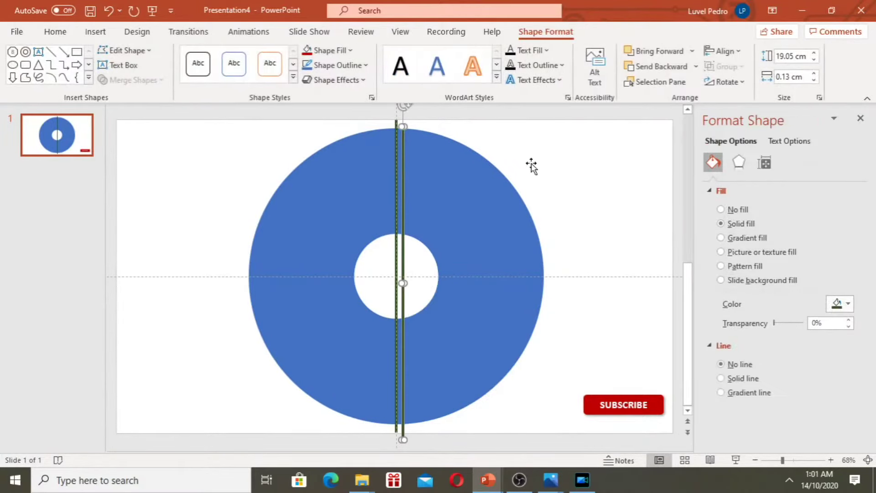
{"action": "left_click", "coordinate": [745, 87]}
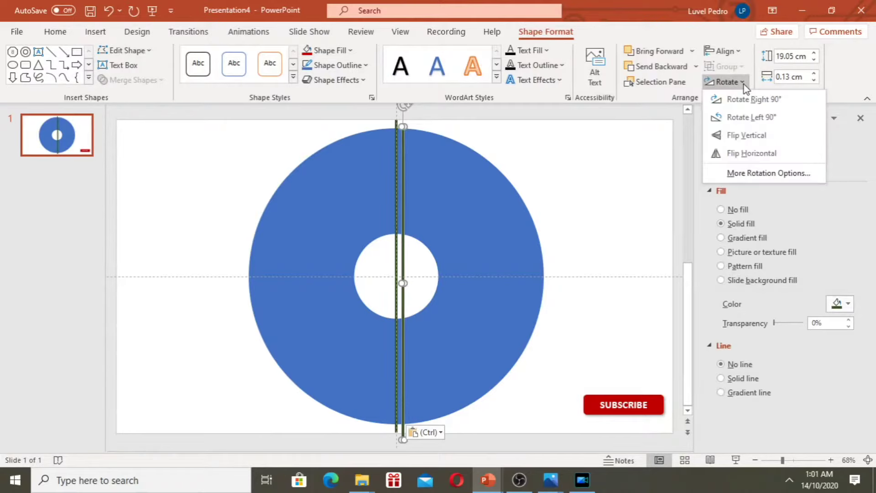
{"action": "left_click", "coordinate": [748, 99]}
{"action": "left_click", "coordinate": [748, 99]}
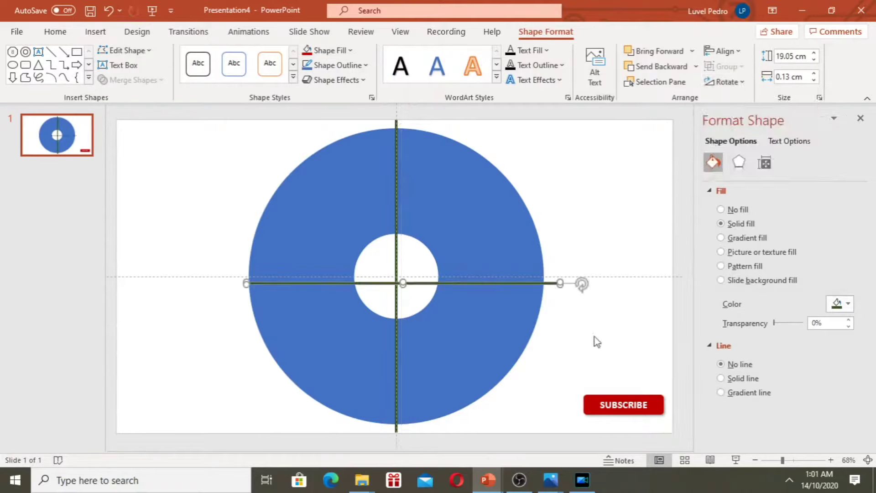
Stretch the horizontal line across the donut and add a diagonal copy through the centre
{"action": "mouse_move", "coordinate": [560, 281]}
{"action": "left_mouse_down"}
{"action": "mouse_move", "coordinate": [612, 283]}
{"action": "mouse_move", "coordinate": [574, 280]}
{"action": "left_mouse_up"}
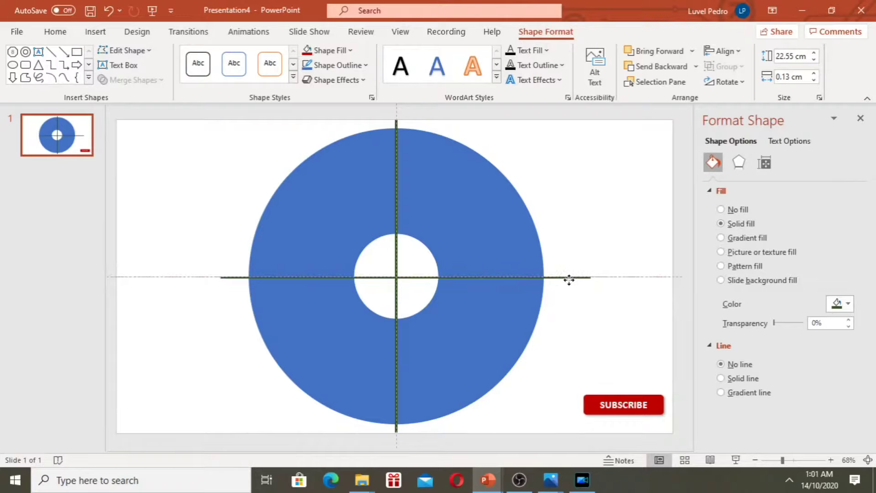
{"action": "left_click_drag", "start_coordinate": [568, 279], "coordinate": [570, 280]}
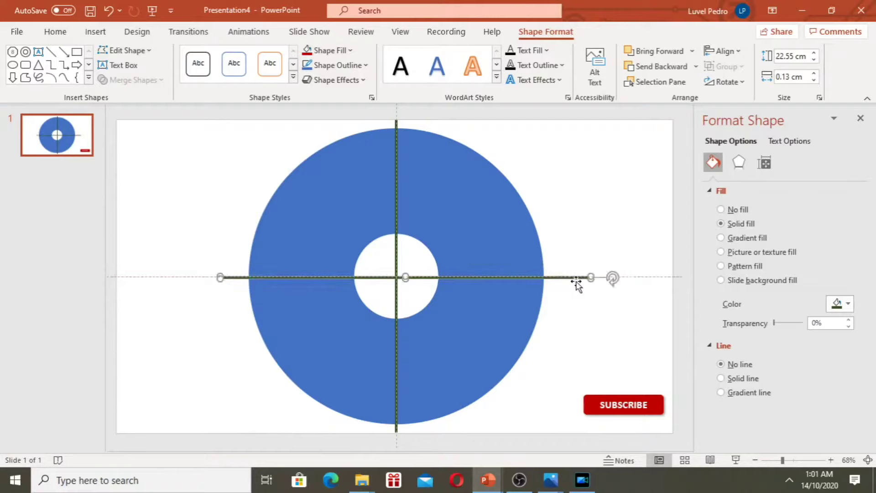
{"action": "key", "text": "ctrl+v"}
{"action": "mouse_move", "coordinate": [612, 278]}
{"action": "left_mouse_down"}
{"action": "mouse_move", "coordinate": [622, 310]}
{"action": "mouse_move", "coordinate": [537, 384]}
{"action": "mouse_move", "coordinate": [540, 370]}
{"action": "mouse_move", "coordinate": [509, 348]}
{"action": "mouse_move", "coordinate": [518, 354]}
{"action": "left_mouse_up"}
{"action": "key", "text": "ctrl+z"}
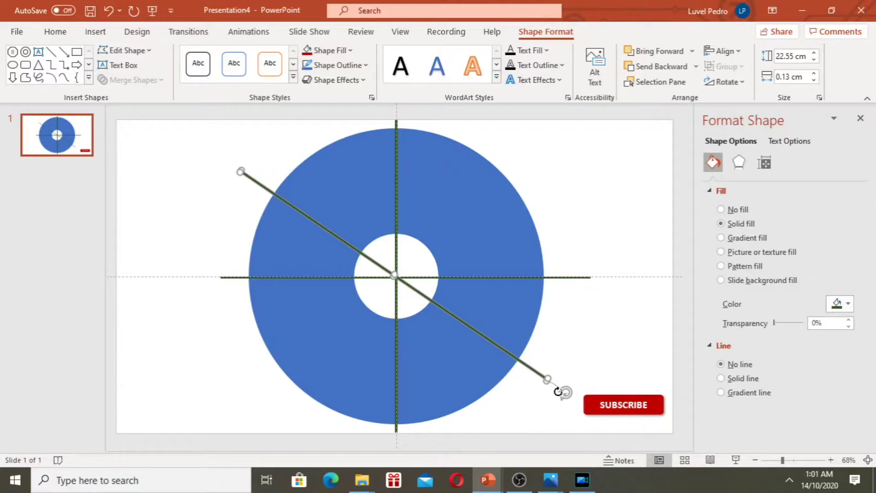
{"action": "left_click_drag", "start_coordinate": [565, 391], "coordinate": [546, 440]}
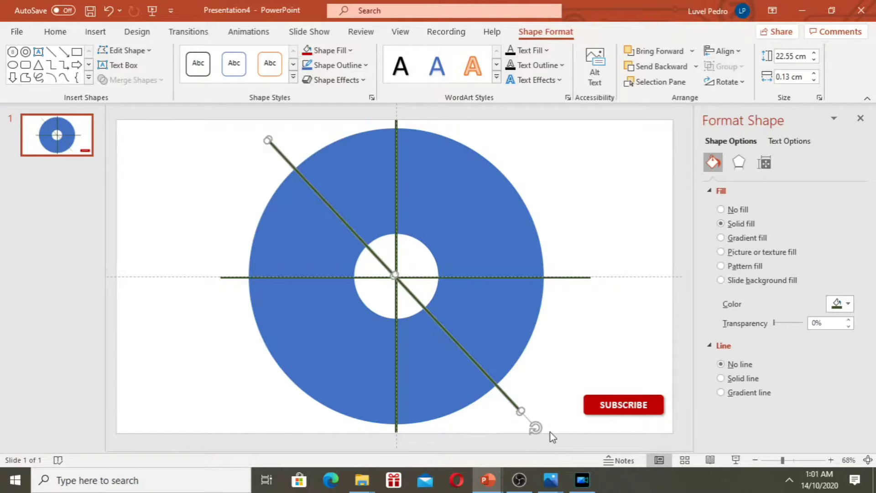
Duplicate the diagonal line and rotate it 90° to form an X through the centre
{"action": "key", "text": "ctrl+v"}
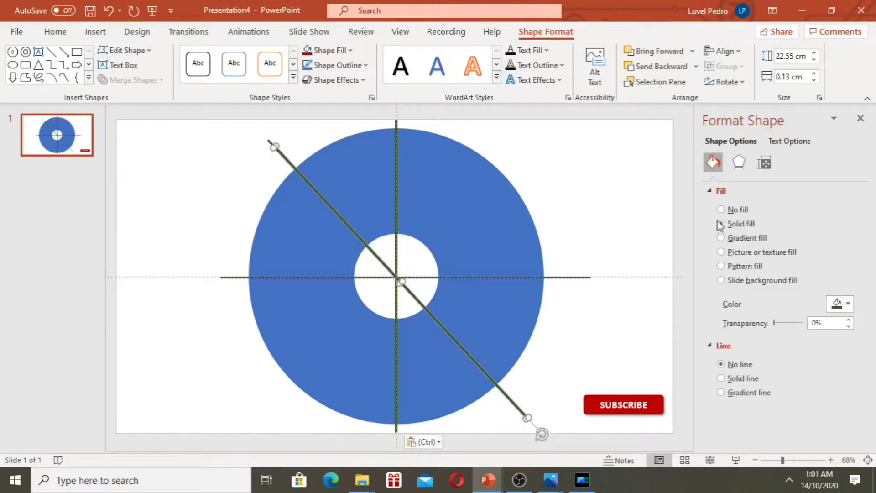
{"action": "left_click", "coordinate": [725, 82]}
{"action": "left_click", "coordinate": [742, 102]}
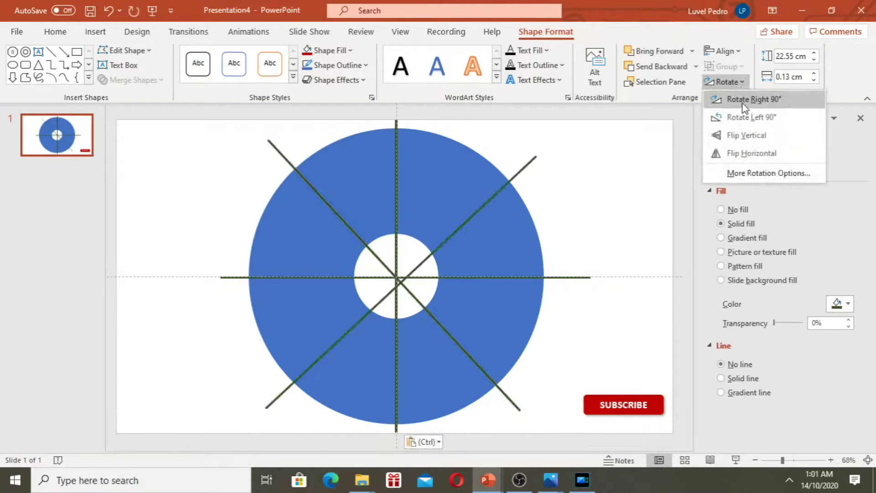
{"action": "left_click", "coordinate": [742, 104]}
{"action": "left_click_drag", "start_coordinate": [504, 182], "coordinate": [497, 183]}
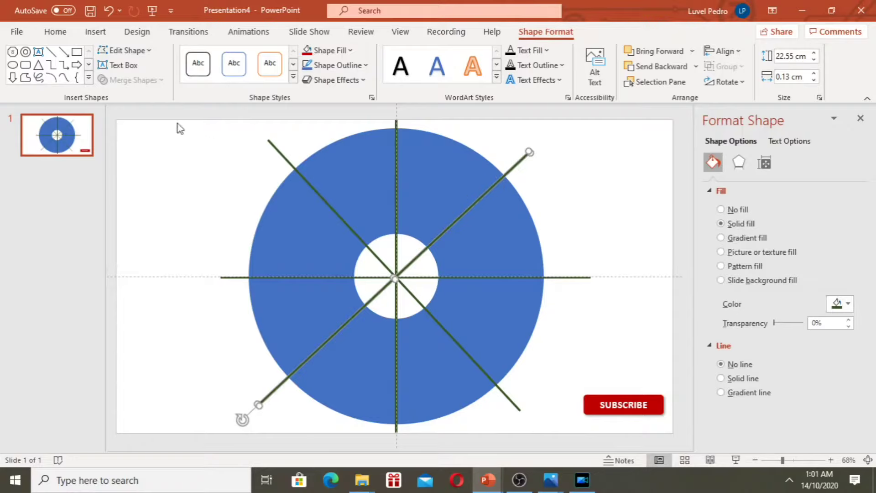
{"action": "left_click", "coordinate": [158, 127]}
Select the donut and all four lines together and set them to no outline
{"action": "left_click_drag", "start_coordinate": [154, 122], "coordinate": [601, 434]}
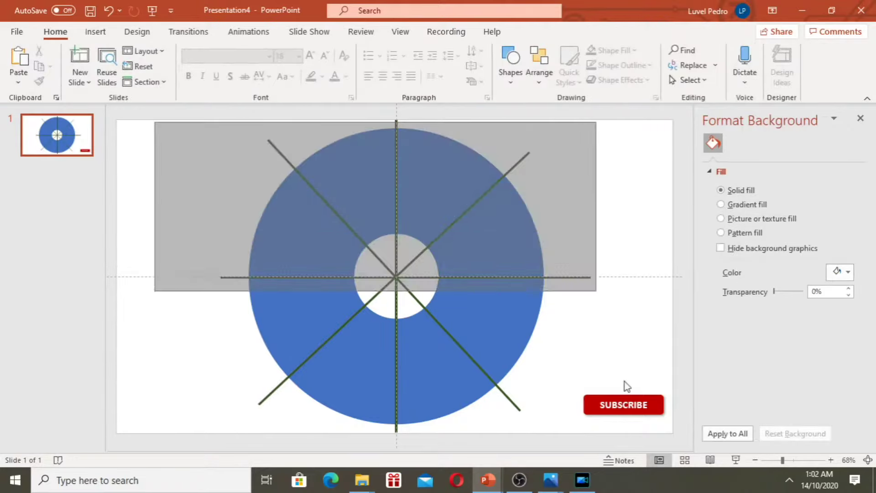
{"action": "left_click_drag", "start_coordinate": [602, 435], "coordinate": [593, 436]}
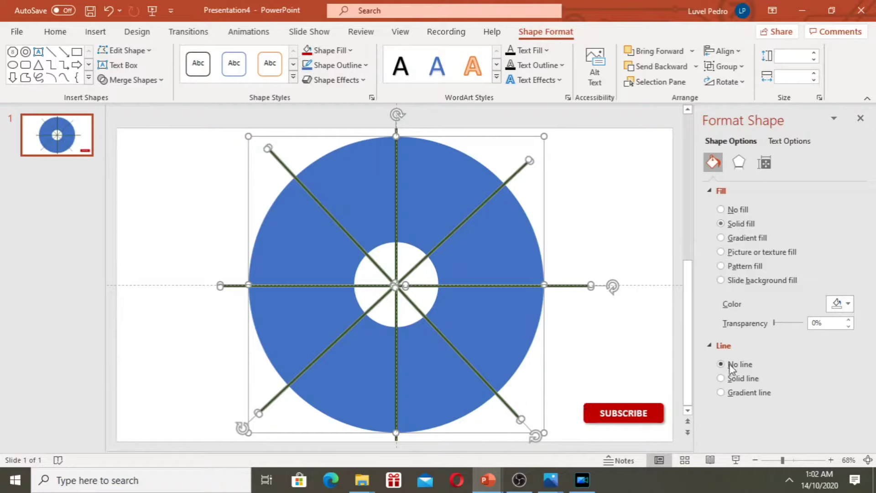
{"action": "left_click", "coordinate": [721, 378]}
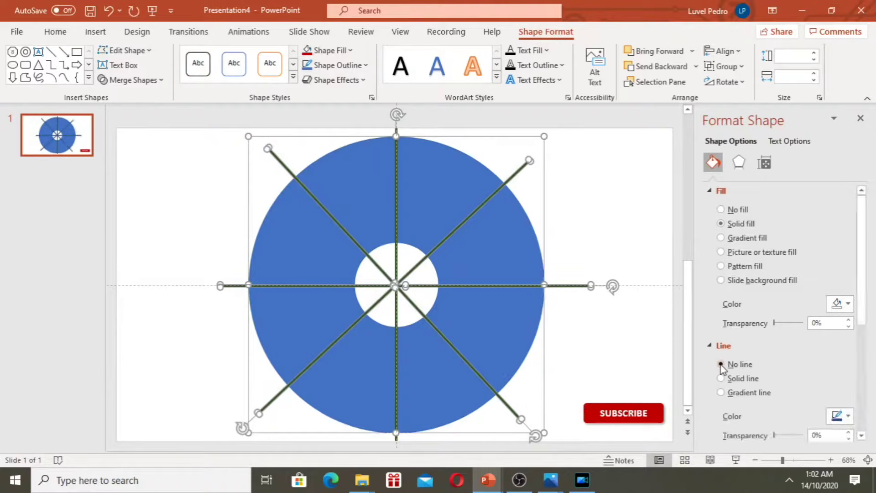
{"action": "left_click", "coordinate": [720, 364]}
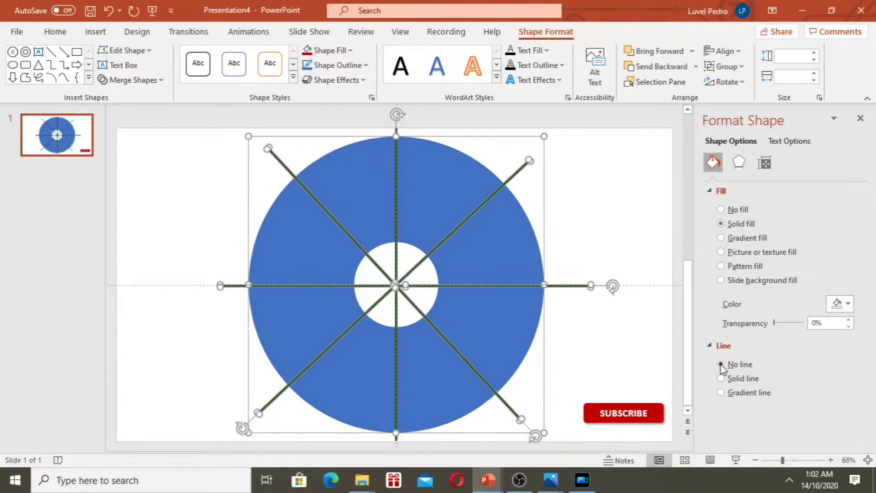
{"action": "left_click", "coordinate": [162, 81]}
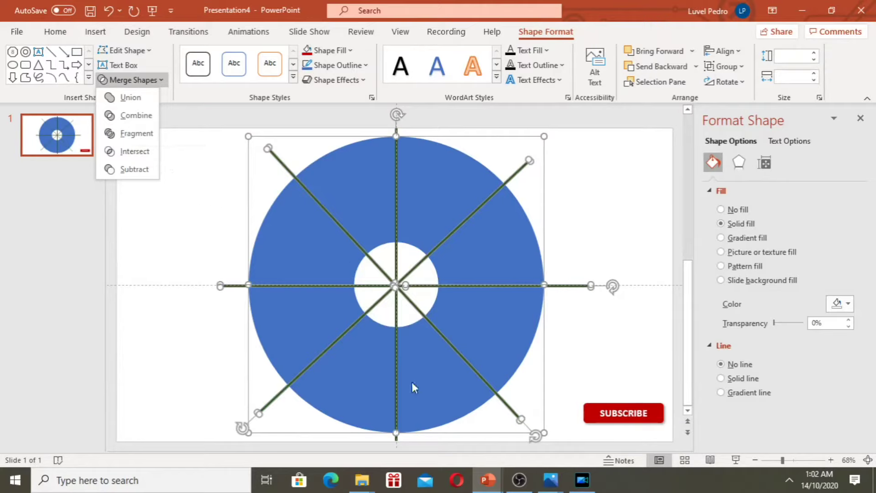
{"action": "left_click", "coordinate": [398, 441]}
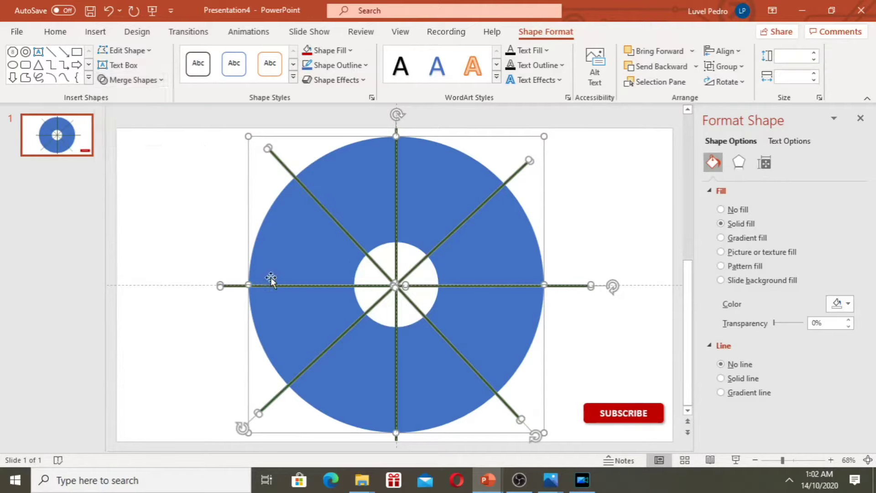
Fragment the ring and lines into separate pieces, then select the upper-right inner line fragment
{"action": "left_click", "coordinate": [161, 82]}
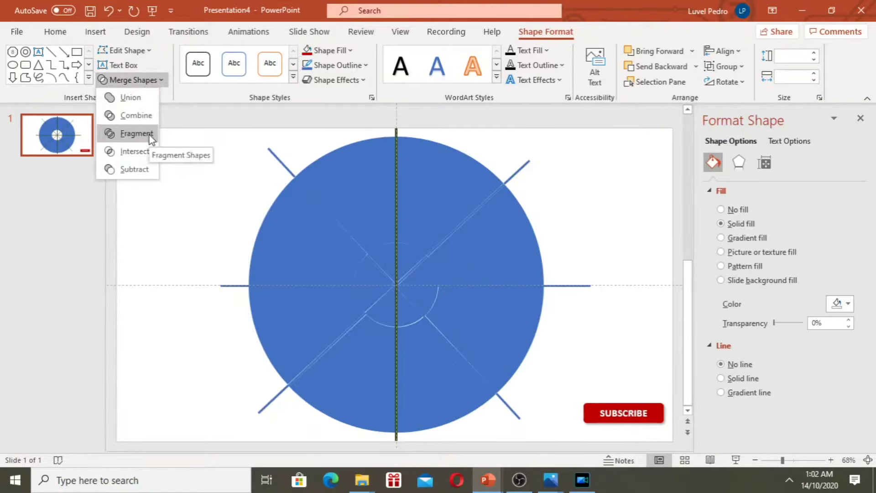
{"action": "left_click", "coordinate": [136, 134]}
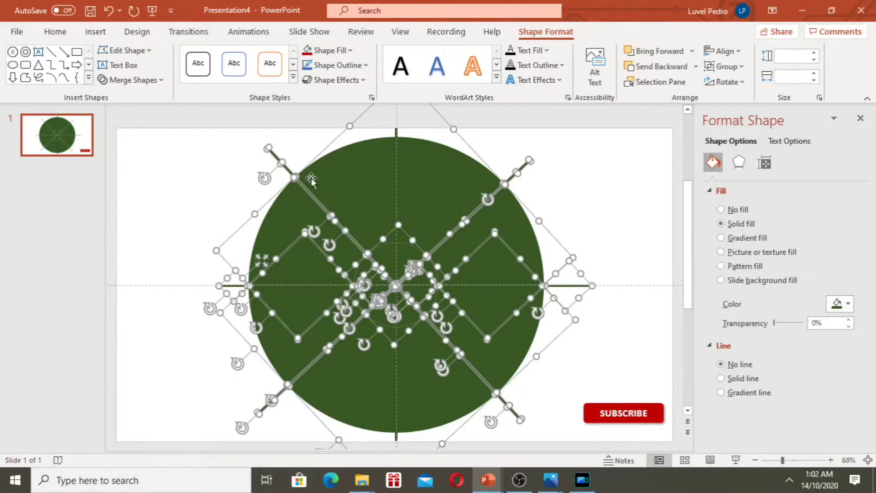
{"action": "left_click", "coordinate": [583, 186]}
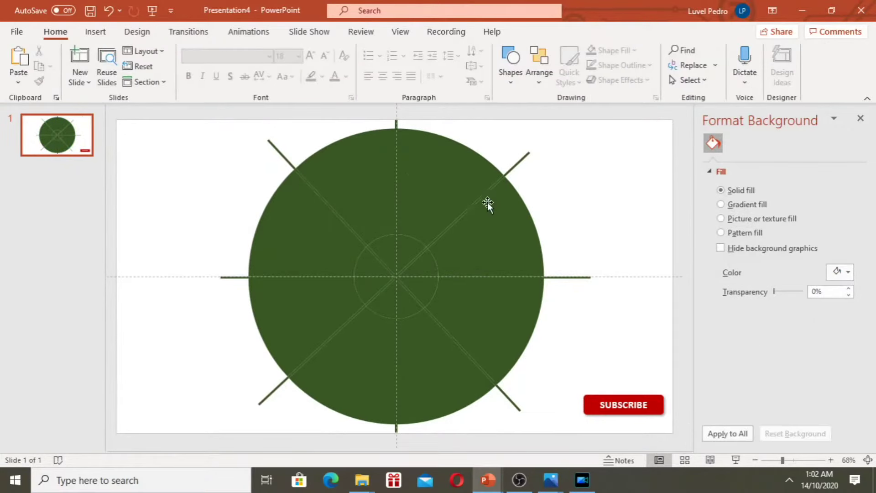
{"action": "left_click", "coordinate": [475, 200]}
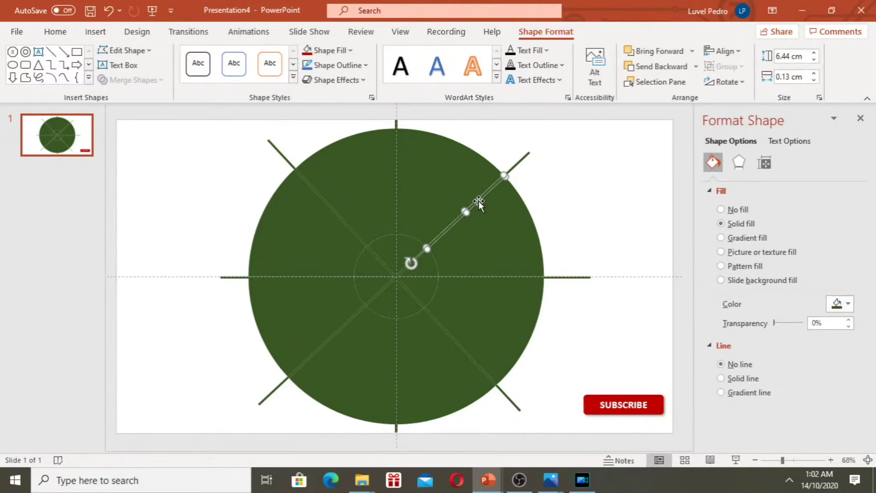
Whiten the upper-right inner line and delete the right-hand stub outside the circle
{"action": "key", "text": "Escape"}
{"action": "left_click", "coordinate": [482, 276]}
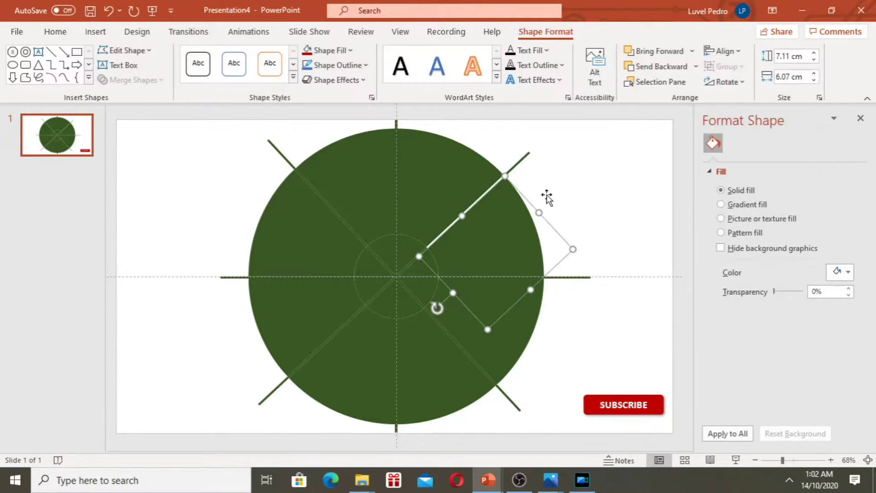
{"action": "left_click", "coordinate": [490, 188]}
{"action": "left_click", "coordinate": [576, 279]}
{"action": "left_click", "coordinate": [573, 277]}
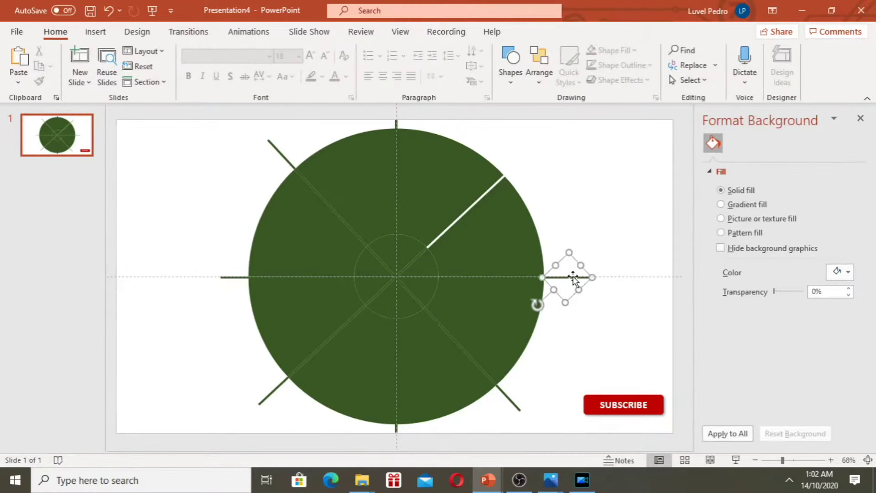
{"action": "key", "text": "Delete"}
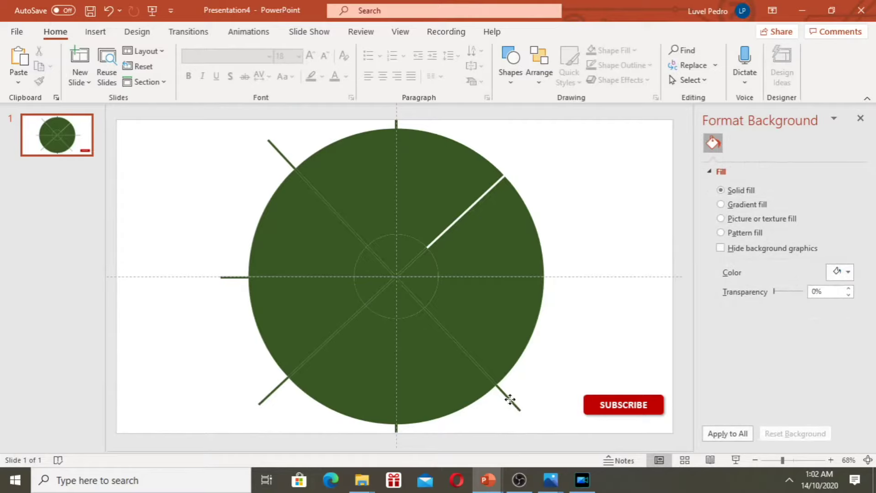
Delete the lower-right, lower-left, left and upper-left stubs outside the circle
{"action": "left_click", "coordinate": [509, 399]}
{"action": "key", "text": "Delete"}
{"action": "key", "text": "Delete"}
{"action": "left_click", "coordinate": [267, 398]}
{"action": "key", "text": "Delete"}
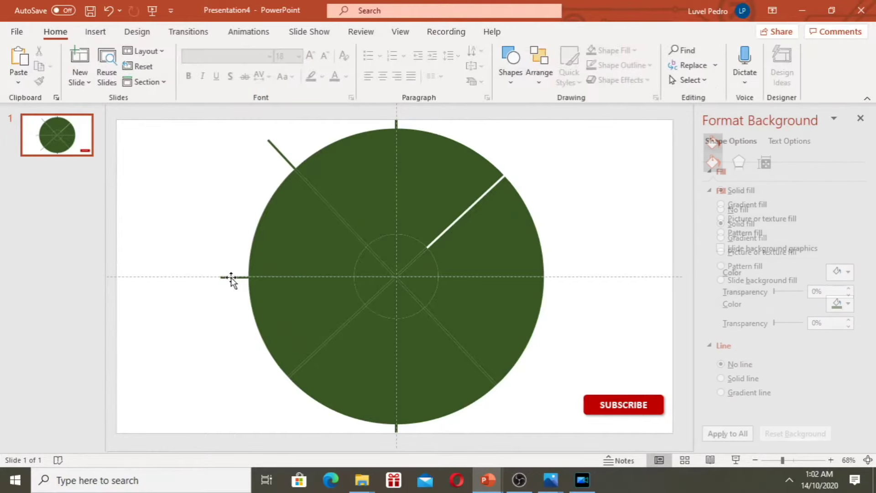
{"action": "left_click", "coordinate": [230, 277]}
{"action": "key", "text": "Delete"}
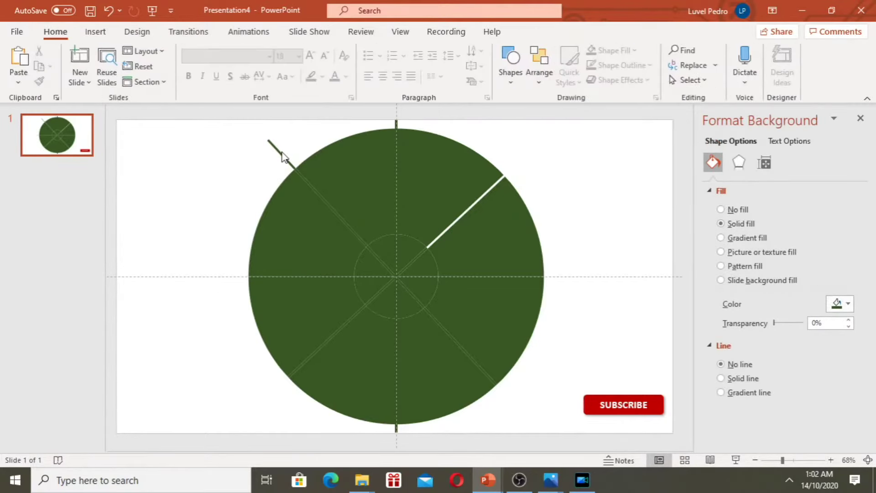
{"action": "left_click", "coordinate": [280, 154]}
{"action": "key", "text": "Delete"}
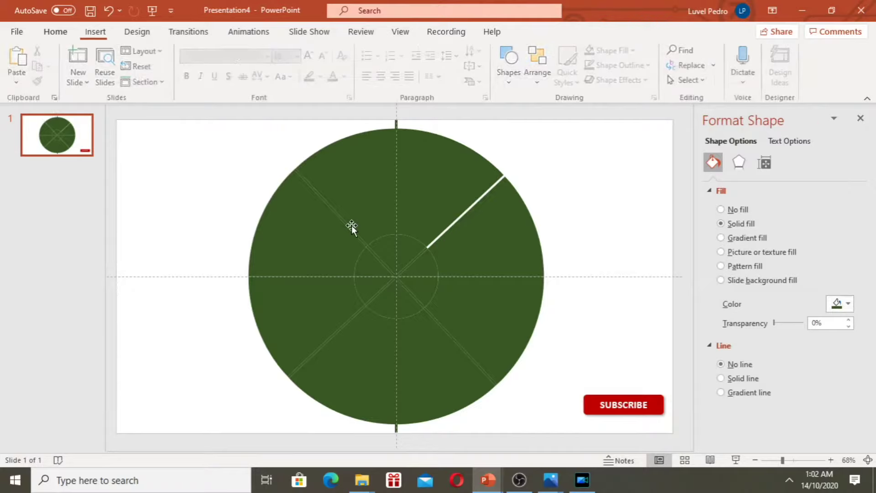
Repeat the thick white styling with Ctrl+Y on each inner dividing line segment
{"action": "scroll", "coordinate": [352, 226], "scroll_direction": "up", "scroll_amount": 4}
{"action": "scroll", "coordinate": [352, 226], "scroll_direction": "up", "scroll_amount": 4}
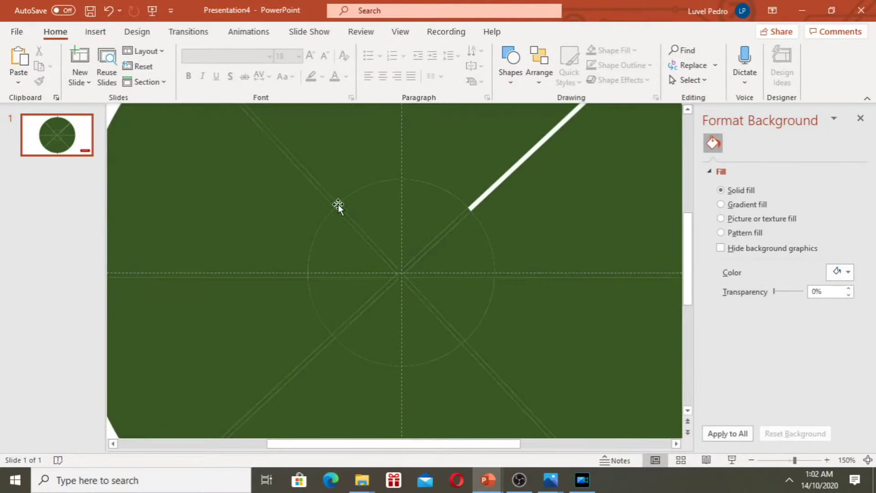
{"action": "left_click", "coordinate": [329, 197]}
{"action": "key", "text": "ctrl+y"}
{"action": "left_click", "coordinate": [354, 238]}
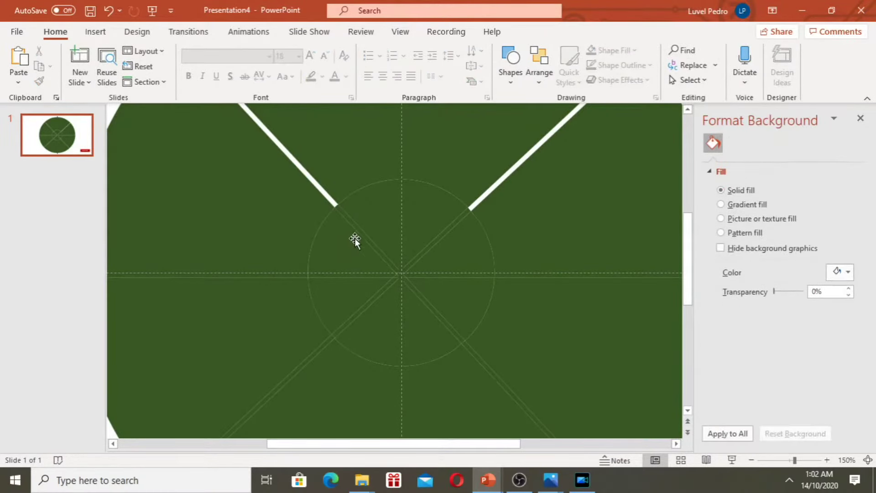
{"action": "left_click", "coordinate": [362, 234]}
{"action": "key", "text": "ctrl+y"}
{"action": "left_click", "coordinate": [411, 256]}
{"action": "left_click", "coordinate": [414, 261]}
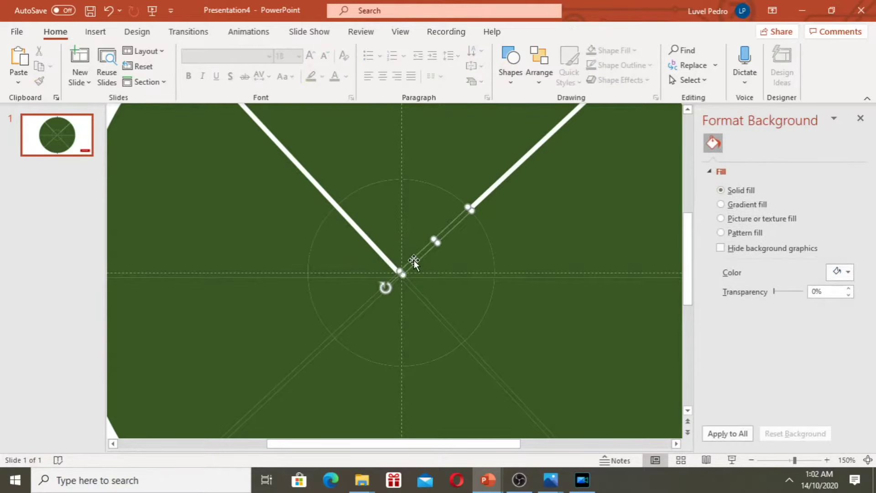
{"action": "key", "text": "ctrl+y"}
{"action": "left_click", "coordinate": [417, 292]}
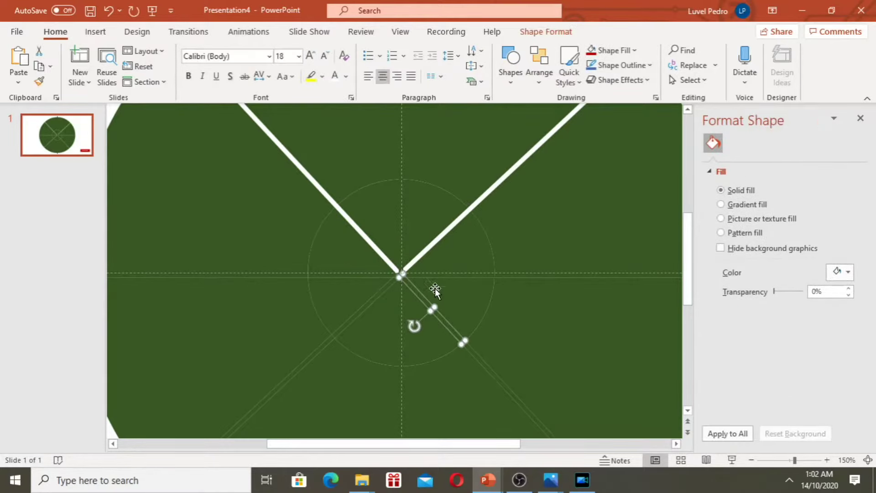
{"action": "key", "text": "ctrl+y"}
{"action": "left_click", "coordinate": [449, 276]}
{"action": "left_click", "coordinate": [447, 276]}
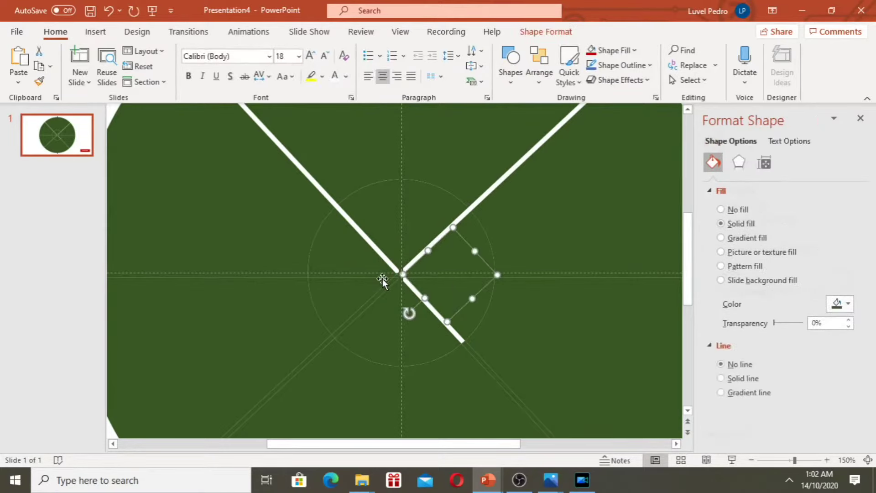
{"action": "key", "text": "ctrl+y"}
{"action": "left_click", "coordinate": [445, 278]}
{"action": "left_click", "coordinate": [349, 274]}
{"action": "key", "text": "ctrl+y"}
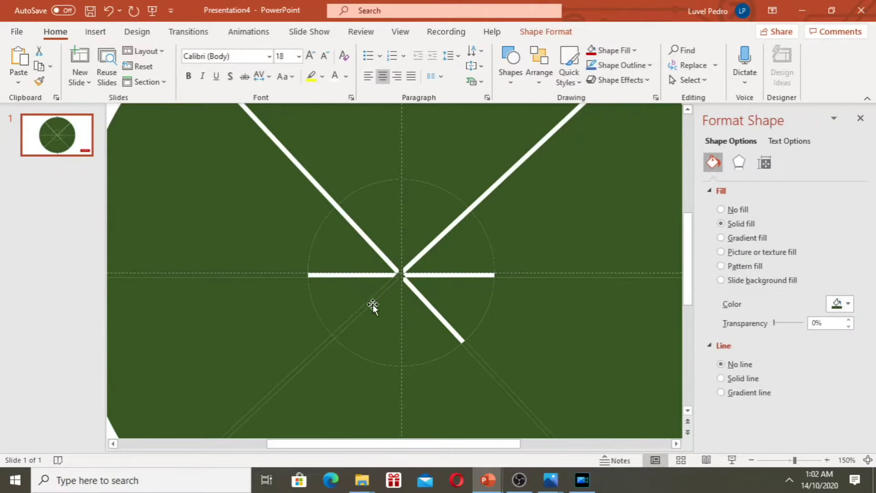
{"action": "left_click", "coordinate": [371, 305]}
{"action": "left_click", "coordinate": [365, 307]}
{"action": "key", "text": "ctrl+y"}
{"action": "left_click", "coordinate": [386, 326]}
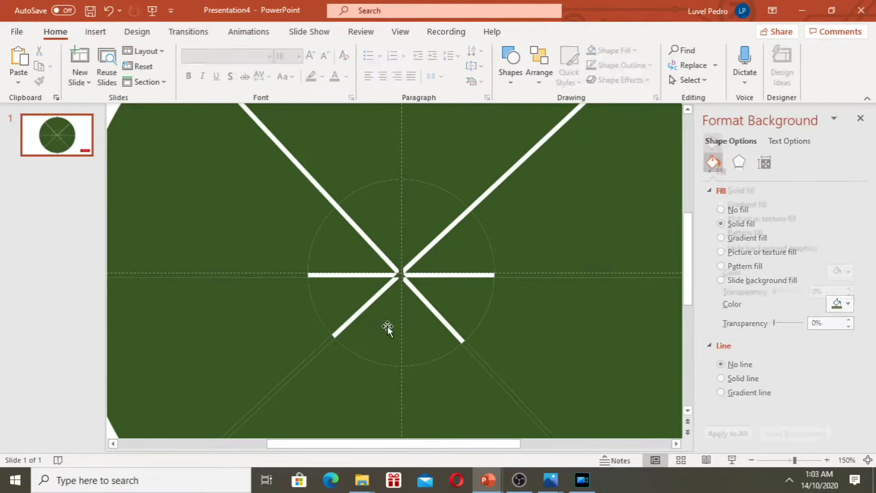
Fill the lower, right, top, upper-left, lower-left and left centre pieces white
{"action": "left_click", "coordinate": [392, 327]}
{"action": "key", "text": "ctrl+y"}
{"action": "left_click", "coordinate": [460, 302]}
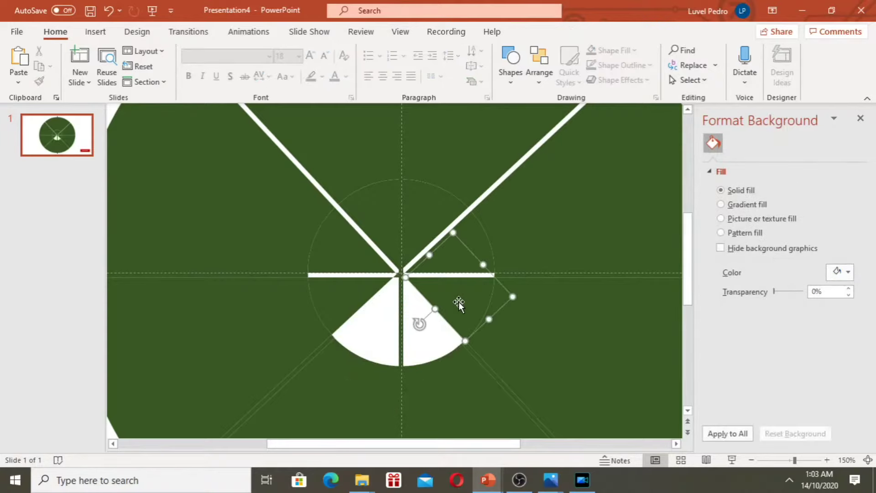
{"action": "key", "text": "ctrl+y"}
{"action": "key", "text": "Escape"}
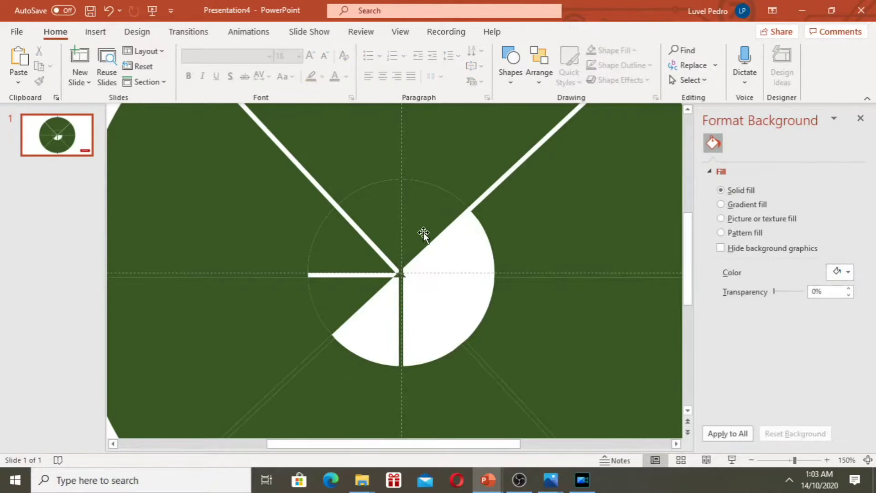
{"action": "left_click", "coordinate": [382, 217]}
{"action": "key", "text": "ctrl+y"}
{"action": "key", "text": "Escape"}
{"action": "left_click", "coordinate": [338, 254]}
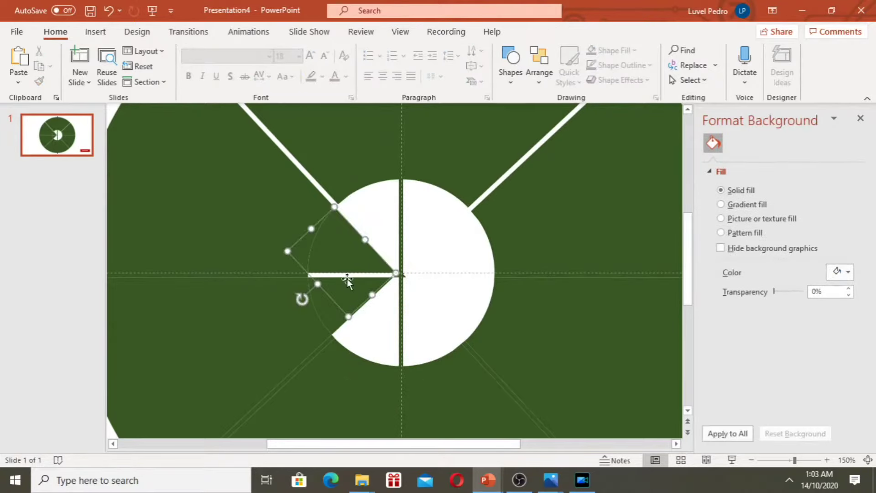
{"action": "key", "text": "ctrl+y"}
{"action": "key", "text": "Escape"}
{"action": "left_click", "coordinate": [345, 300]}
{"action": "key", "text": "ctrl+y"}
{"action": "key", "text": "Escape"}
{"action": "left_click", "coordinate": [269, 275]}
{"action": "key", "text": "ctrl+y"}
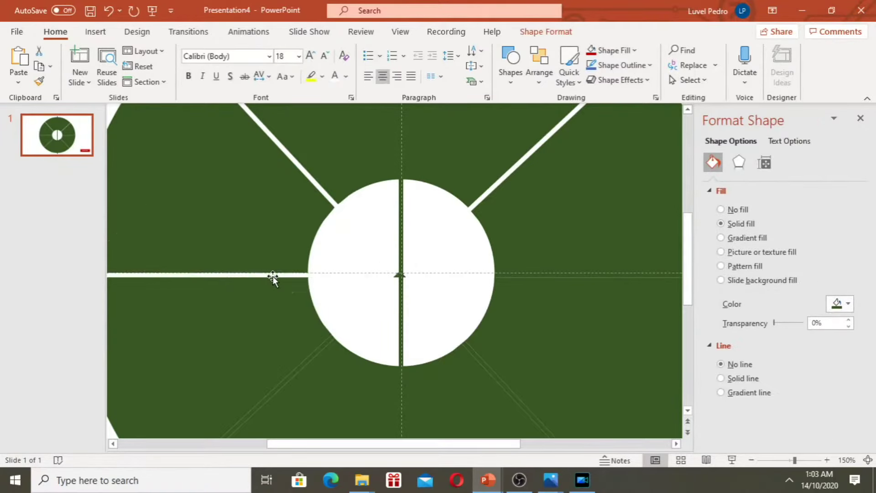
{"action": "key", "text": "Escape"}
Make the lower-left dividing line white and check the right-hand line pieces
{"action": "left_click", "coordinate": [315, 355]}
{"action": "key", "text": "ctrl+y"}
{"action": "key", "text": "Escape"}
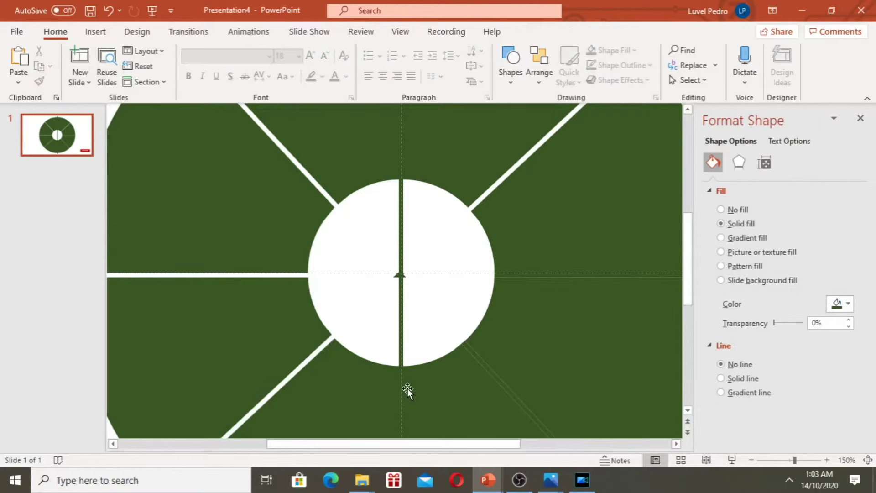
{"action": "left_click", "coordinate": [531, 276]}
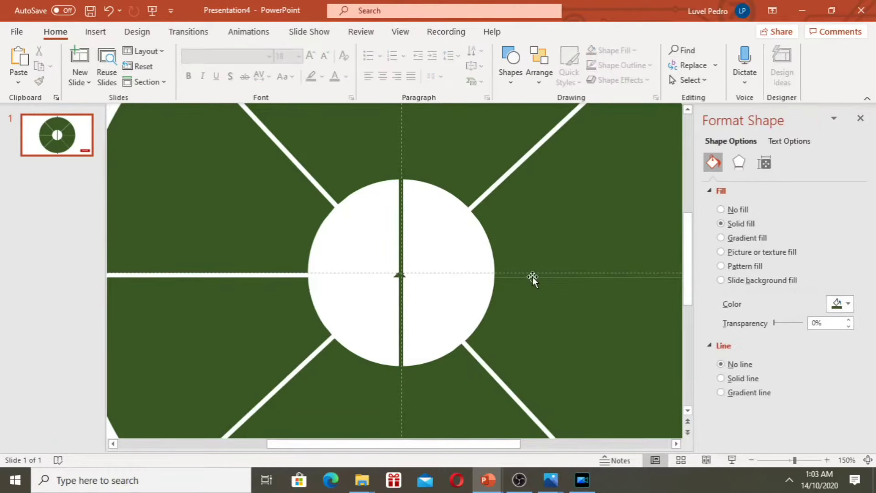
{"action": "left_click", "coordinate": [530, 276]}
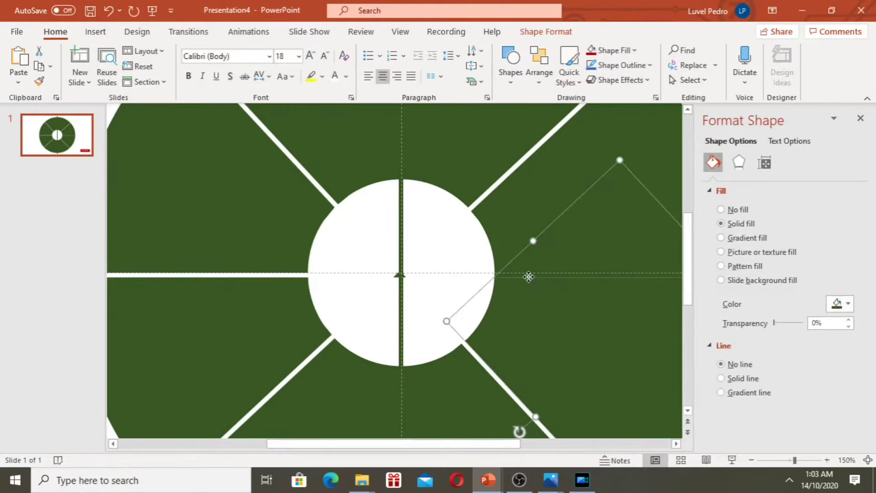
{"action": "left_click", "coordinate": [501, 288]}
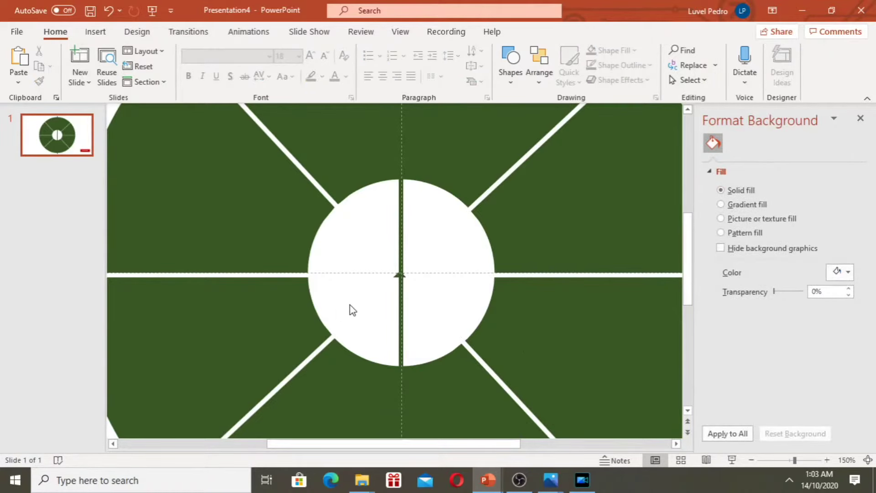
{"action": "scroll", "coordinate": [352, 310], "scroll_direction": "down", "scroll_amount": 8}
{"action": "left_click", "coordinate": [402, 360]}
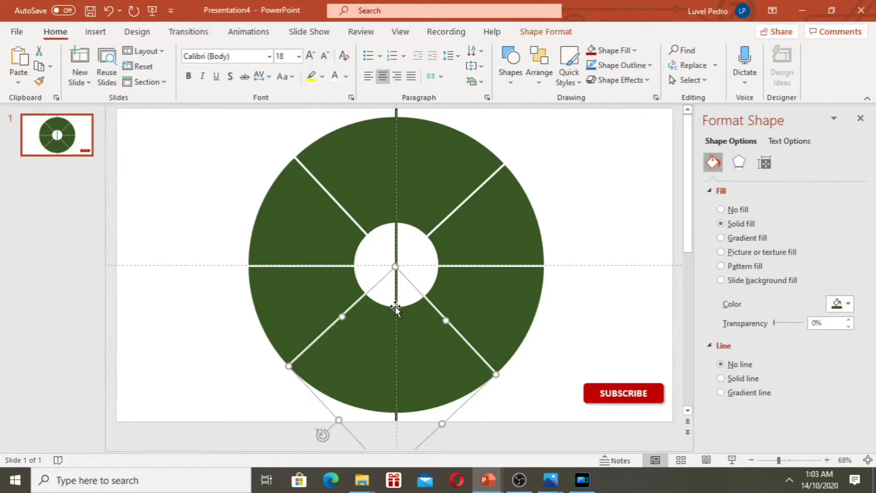
{"action": "left_click", "coordinate": [395, 307]}
{"action": "key", "text": "Delete"}
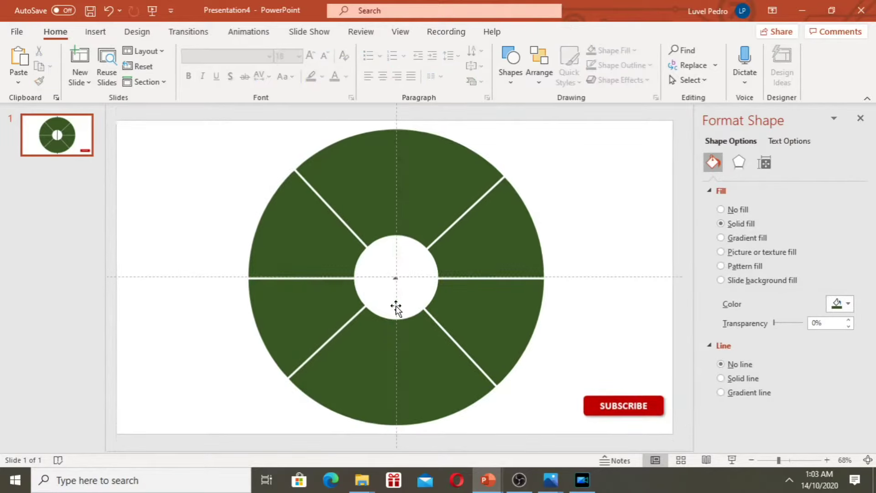
{"action": "key", "text": "ctrl+z"}
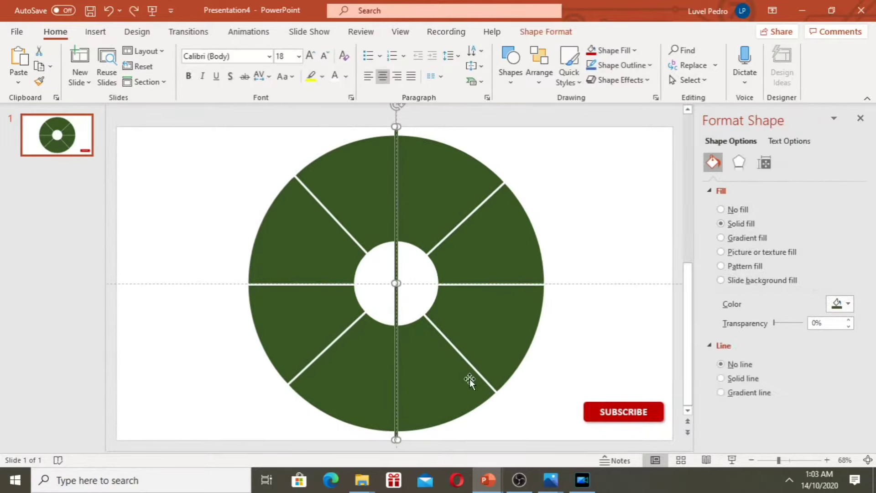
{"action": "left_click", "coordinate": [594, 373]}
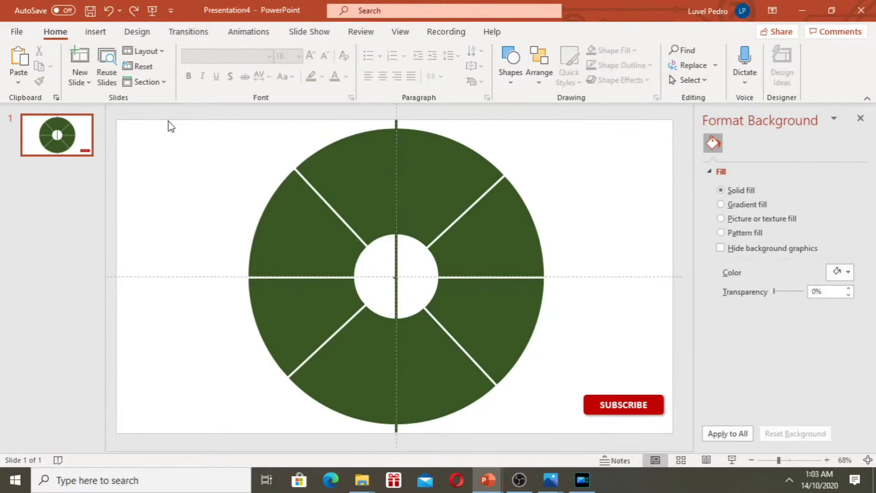
Select all the ring's shapes and apply Merge Shapes > Fragment
{"action": "left_click_drag", "start_coordinate": [168, 122], "coordinate": [560, 453]}
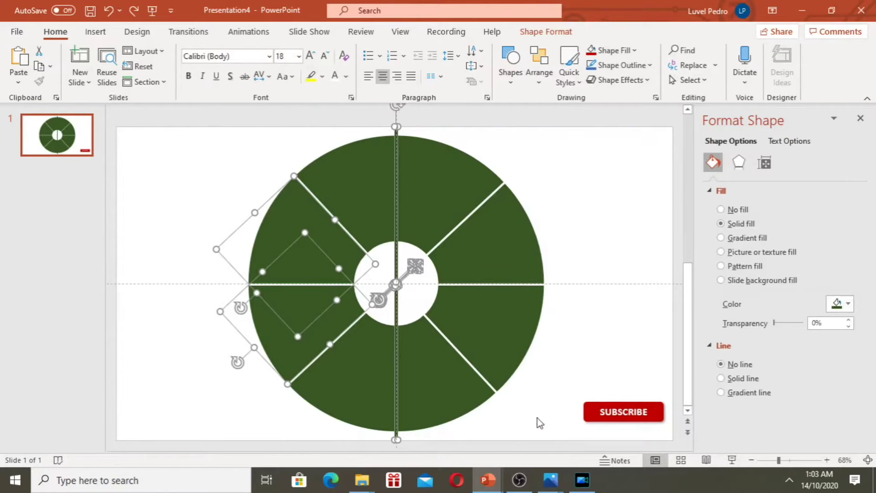
{"action": "left_click", "coordinate": [537, 33]}
{"action": "left_click", "coordinate": [162, 81]}
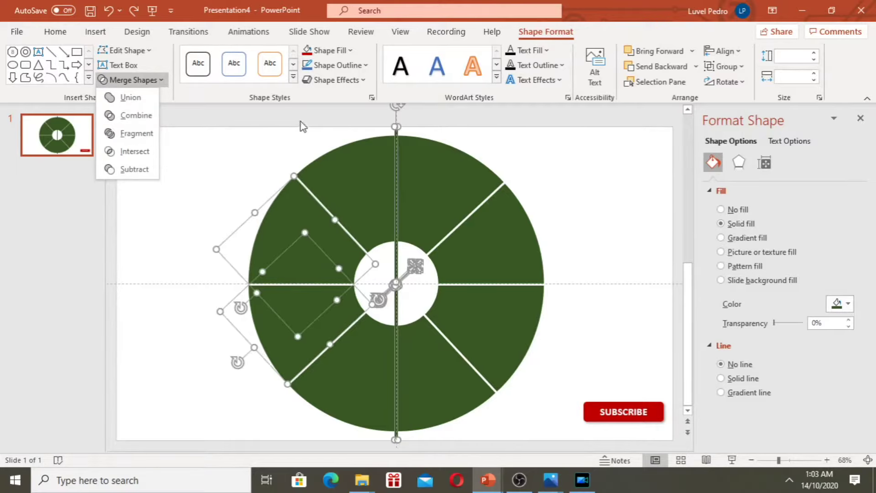
{"action": "left_click", "coordinate": [136, 133]}
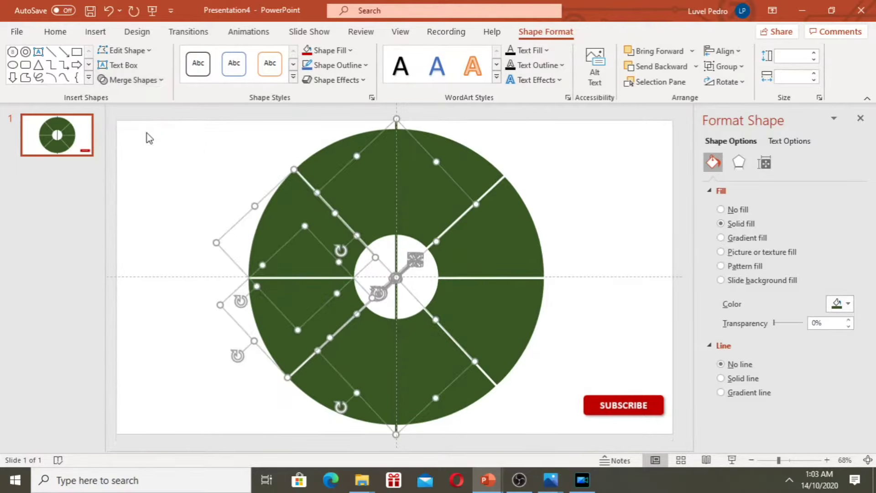
Test-resize the top wedge, discard the change, then reselect all the ring's shapes
{"action": "left_click", "coordinate": [398, 171]}
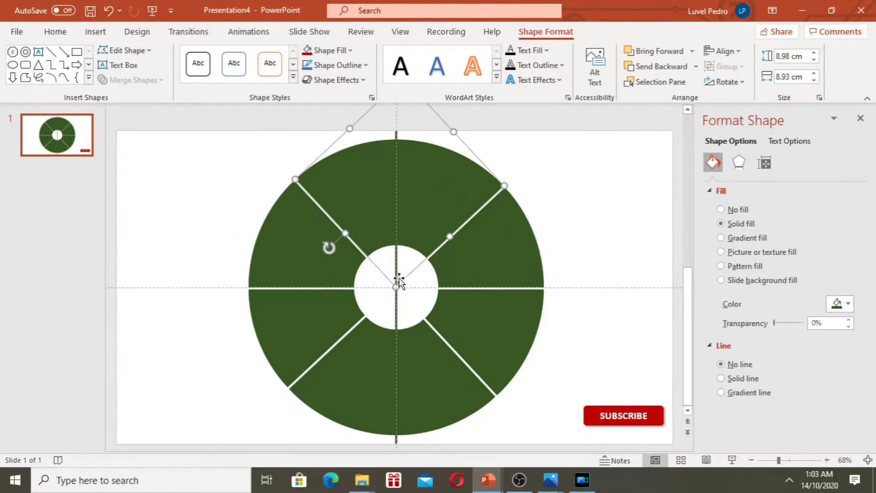
{"action": "left_click", "coordinate": [396, 262]}
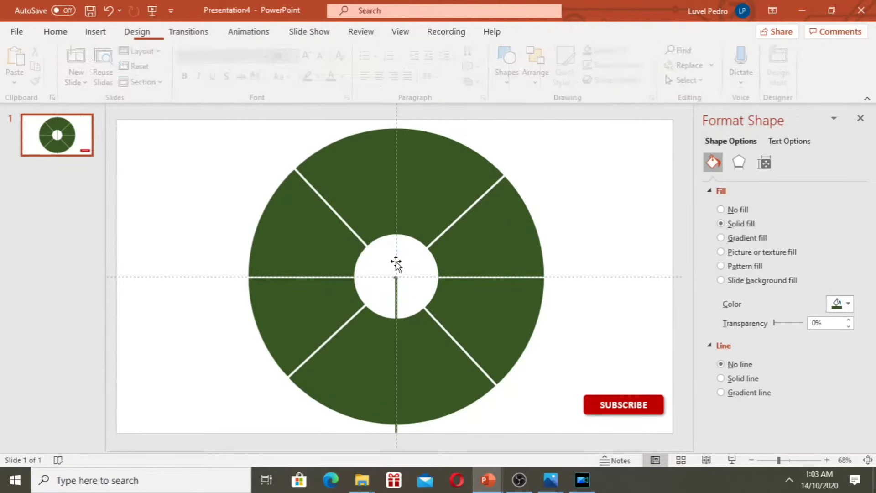
{"action": "left_click", "coordinate": [416, 276]}
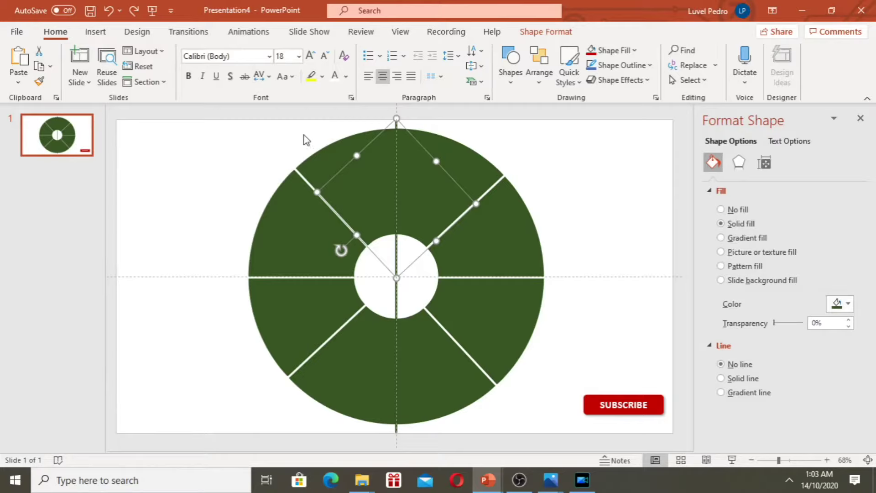
{"action": "left_click_drag", "start_coordinate": [400, 142], "coordinate": [404, 181]}
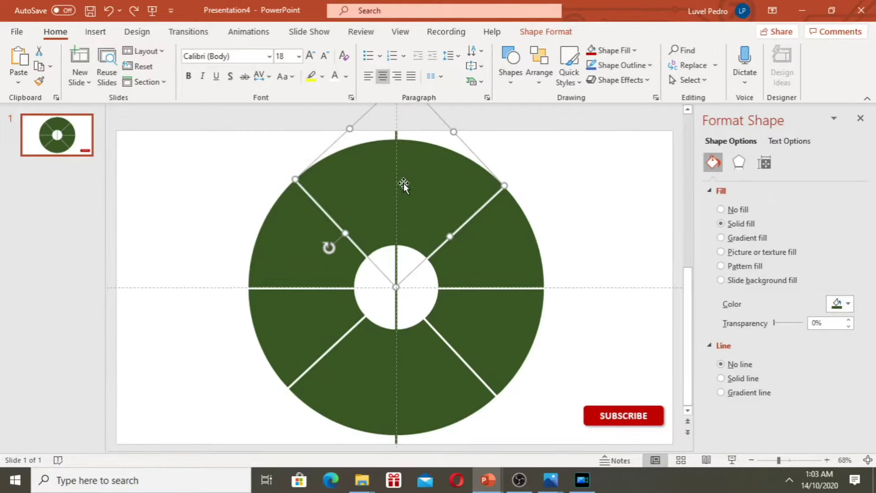
{"action": "key", "text": "Escape"}
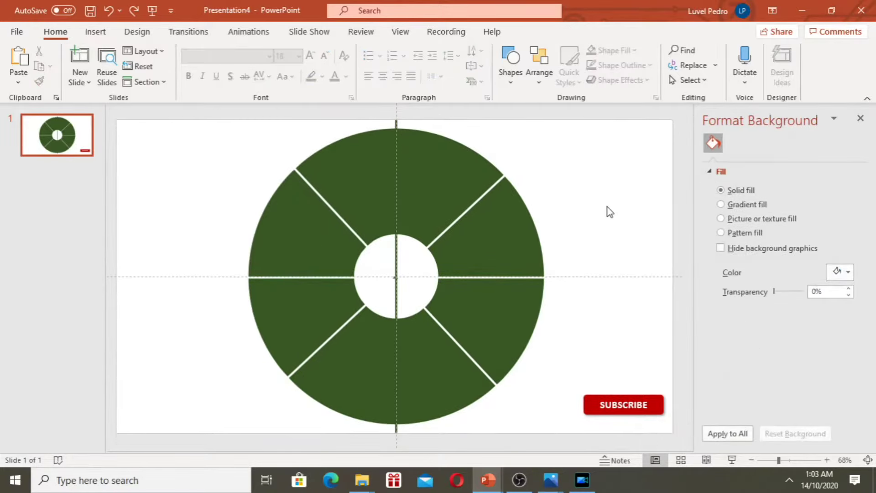
{"action": "left_click_drag", "start_coordinate": [171, 119], "coordinate": [565, 481]}
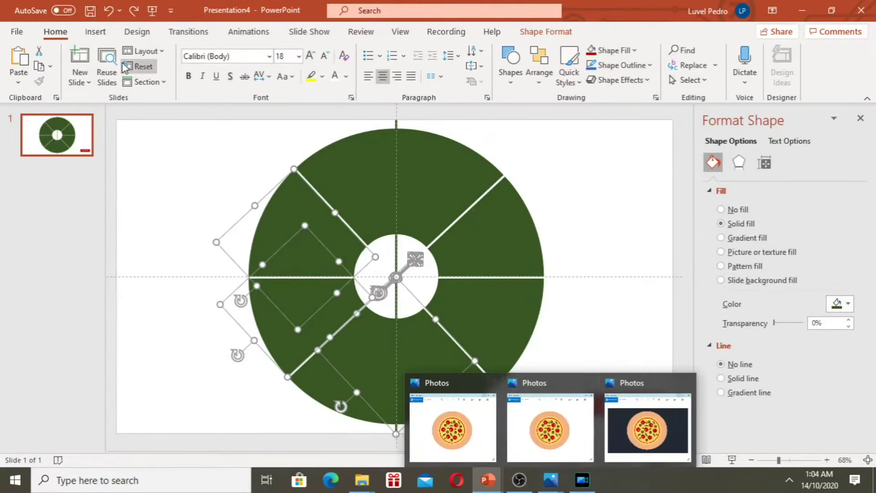
Fragment the selected ring shapes into separate wedge pieces with Merge Shapes > Fragment
{"action": "left_click", "coordinate": [556, 31]}
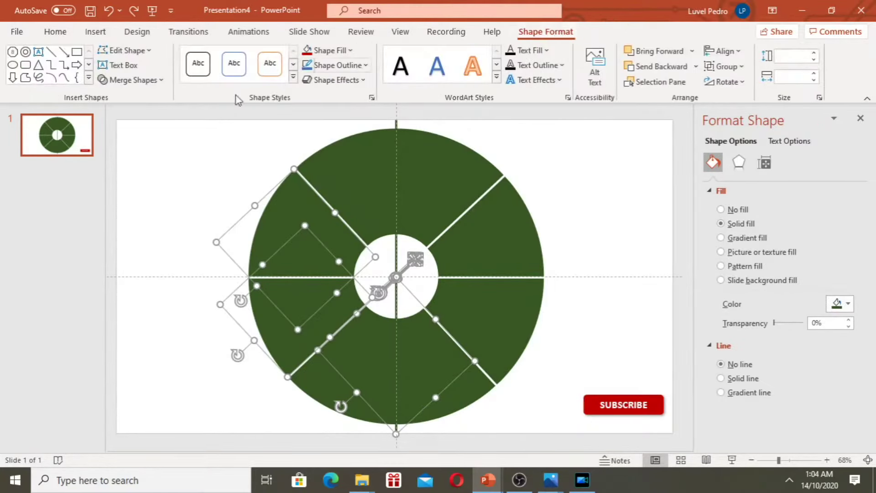
{"action": "left_click", "coordinate": [162, 82]}
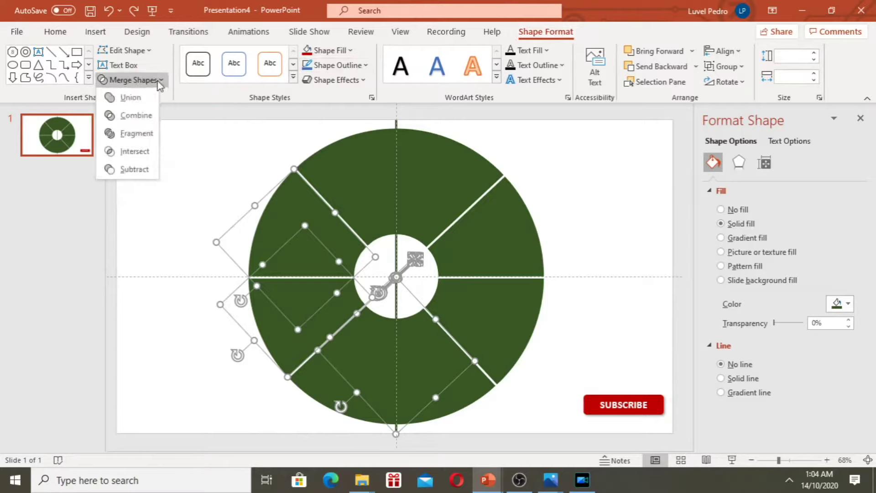
{"action": "left_click", "coordinate": [144, 136]}
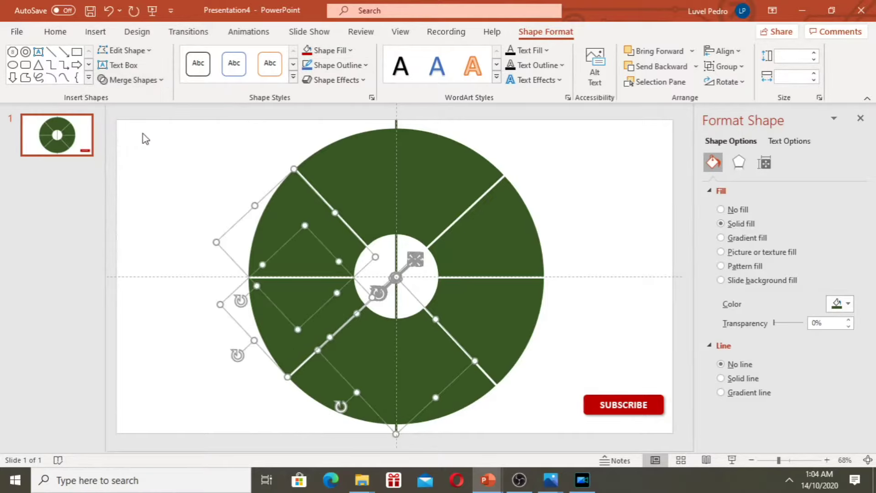
Test-move the top and bottom wedges, undoing each move with Ctrl+Z
{"action": "left_click", "coordinate": [396, 246]}
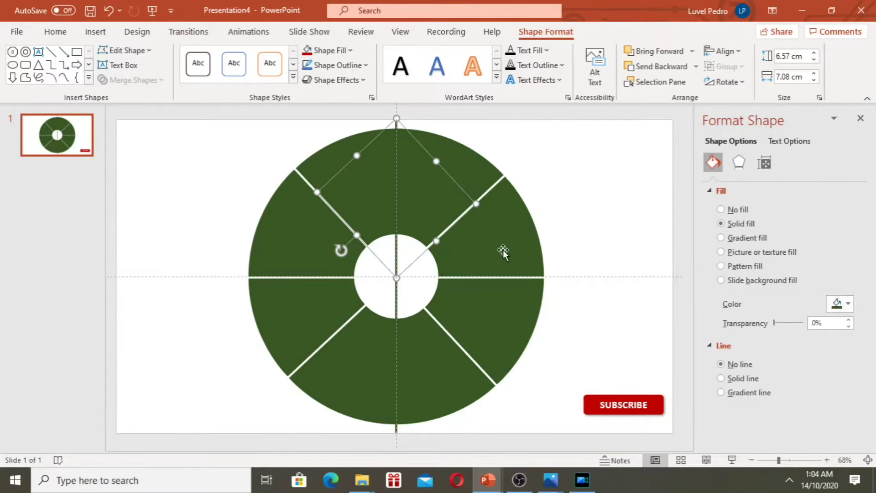
{"action": "left_click_drag", "start_coordinate": [397, 196], "coordinate": [390, 200]}
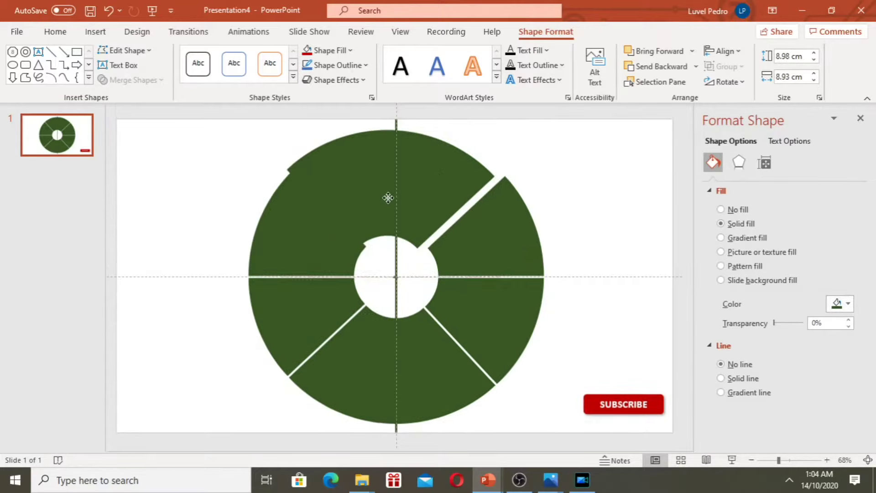
{"action": "key", "text": "ctrl+z"}
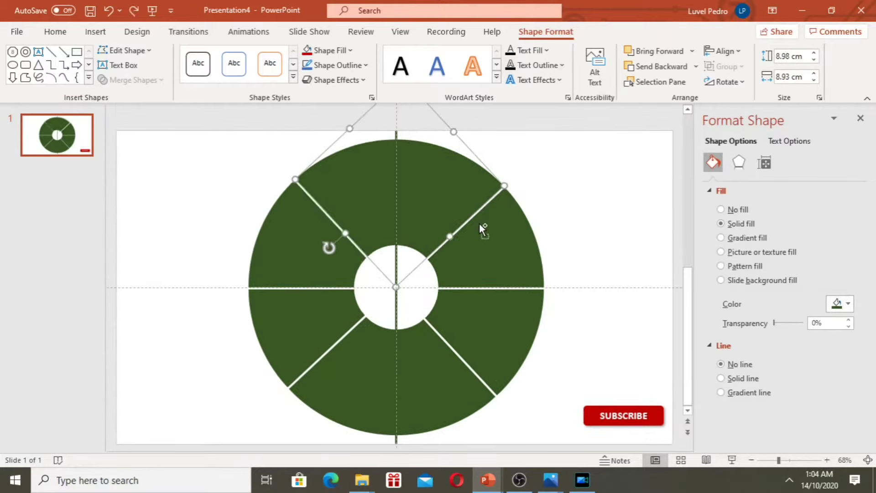
{"action": "left_click", "coordinate": [595, 230]}
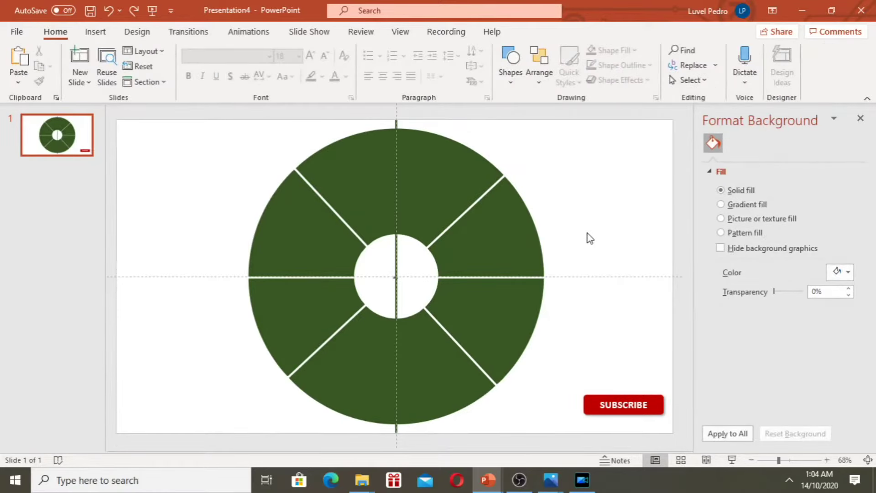
{"action": "left_click", "coordinate": [395, 332]}
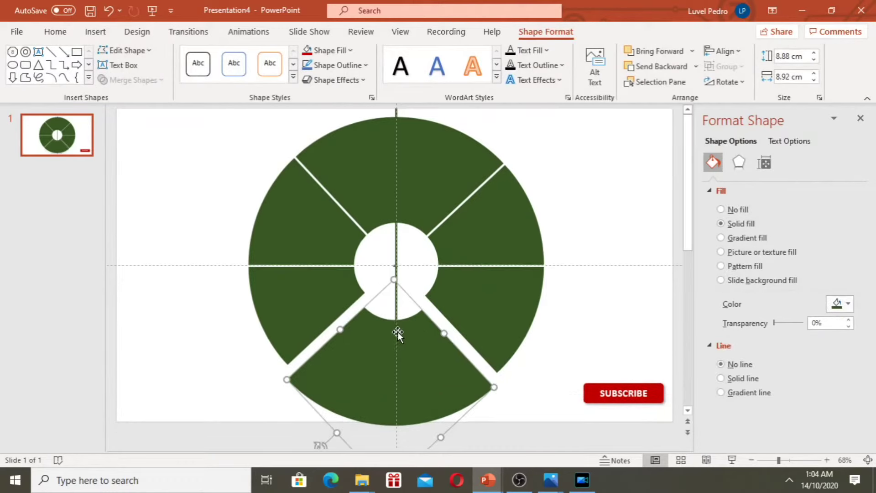
{"action": "key", "text": "ctrl+z"}
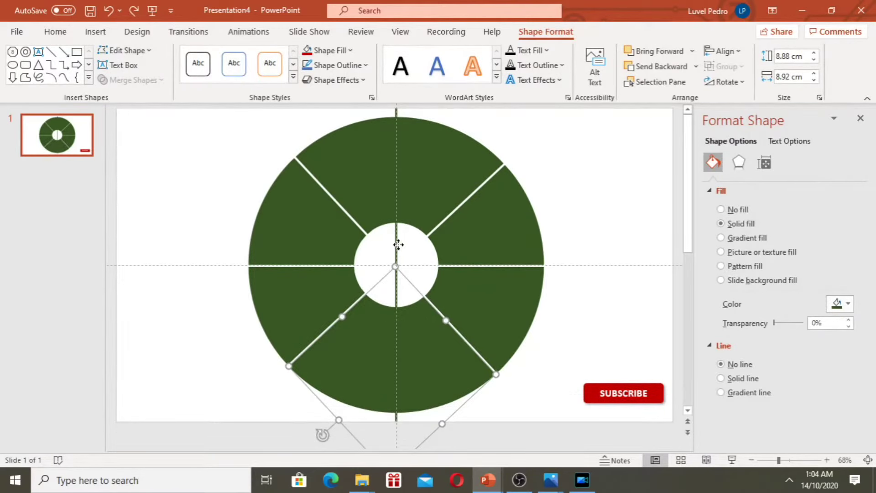
{"action": "left_click", "coordinate": [399, 245]}
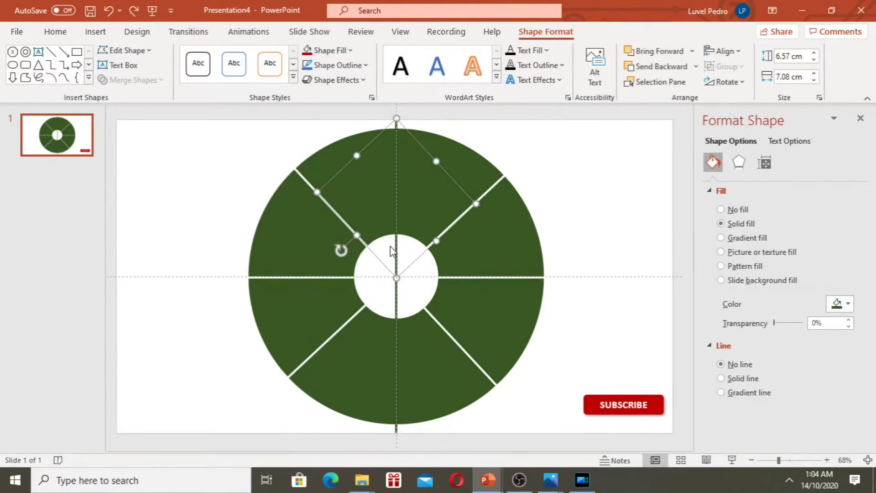
{"action": "left_click", "coordinate": [412, 296]}
{"action": "left_click", "coordinate": [395, 296]}
{"action": "left_click", "coordinate": [395, 259]}
{"action": "left_click_drag", "start_coordinate": [396, 257], "coordinate": [396, 257]}
{"action": "left_click", "coordinate": [434, 267]}
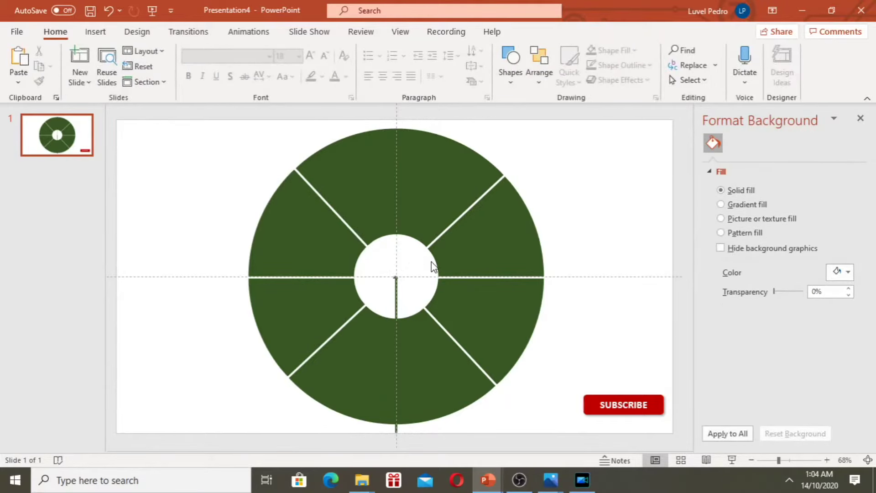
Enlarge the top shape so its corners reach the circle edge, and select it with the diamond
{"action": "left_click", "coordinate": [433, 265]}
{"action": "scroll", "coordinate": [533, 288], "scroll_direction": "up", "scroll_amount": 1}
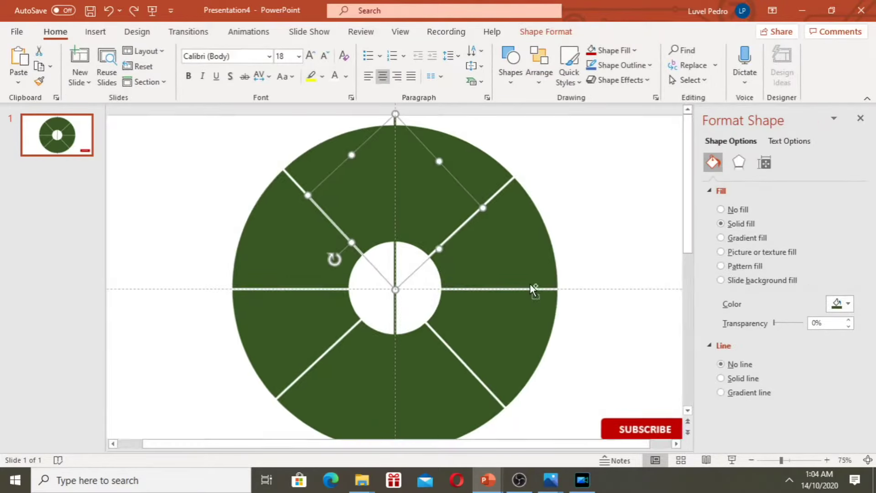
{"action": "scroll", "coordinate": [534, 288], "scroll_direction": "up", "scroll_amount": 5}
{"action": "left_click_drag", "start_coordinate": [493, 194], "coordinate": [513, 188]}
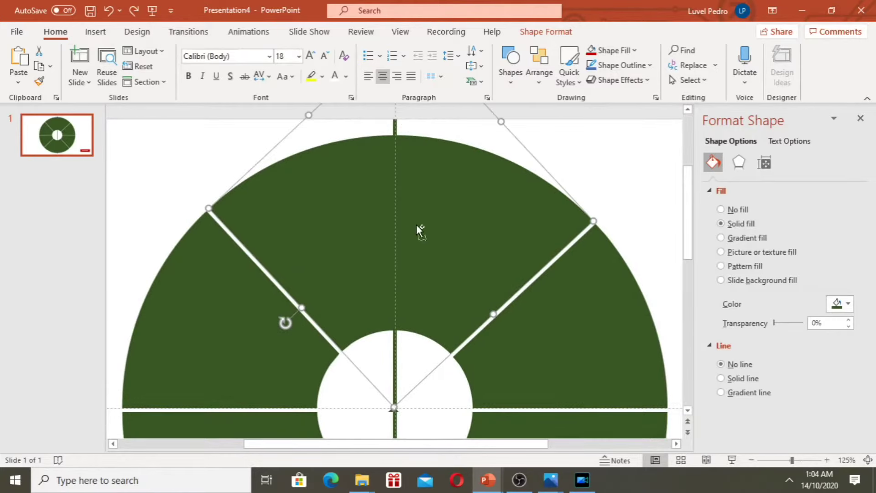
{"action": "left_click", "coordinate": [396, 226], "text": "ctrl"}
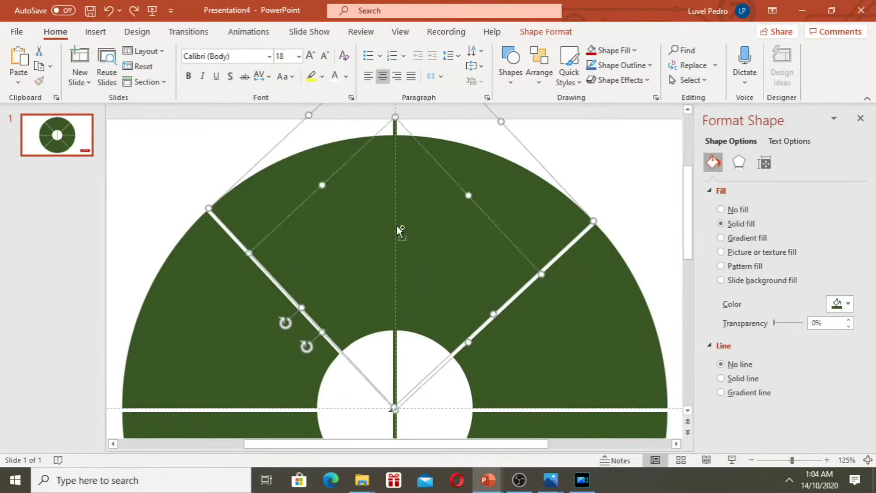
{"action": "left_click", "coordinate": [162, 82]}
{"action": "left_click", "coordinate": [163, 84]}
Fragment the top wedge and diamond into separate pieces
{"action": "left_click", "coordinate": [566, 33]}
{"action": "left_click", "coordinate": [155, 81]}
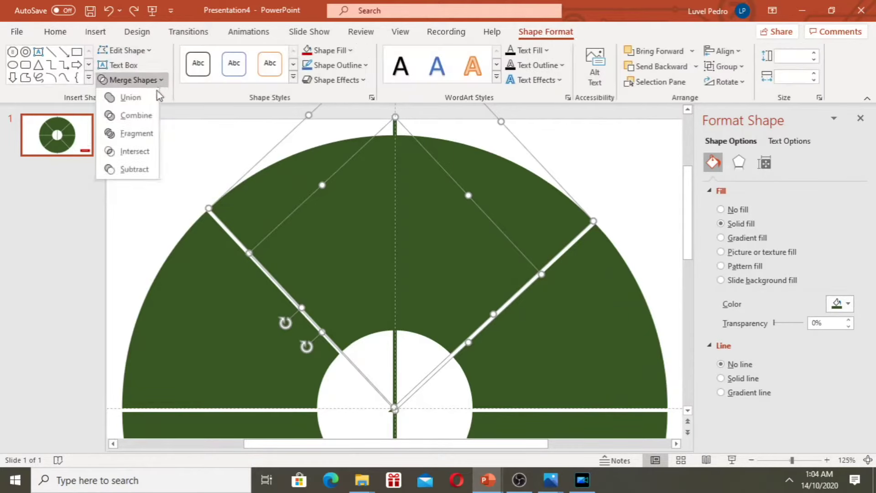
{"action": "left_click", "coordinate": [145, 136]}
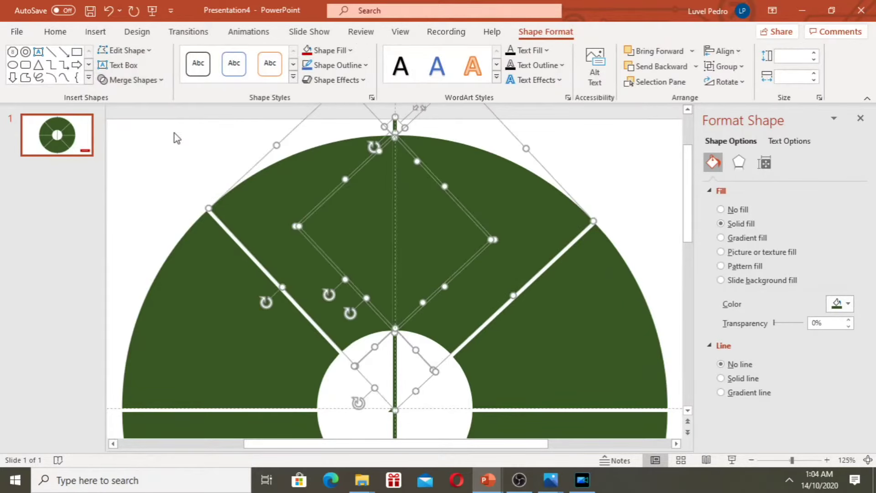
{"action": "left_click", "coordinate": [625, 178]}
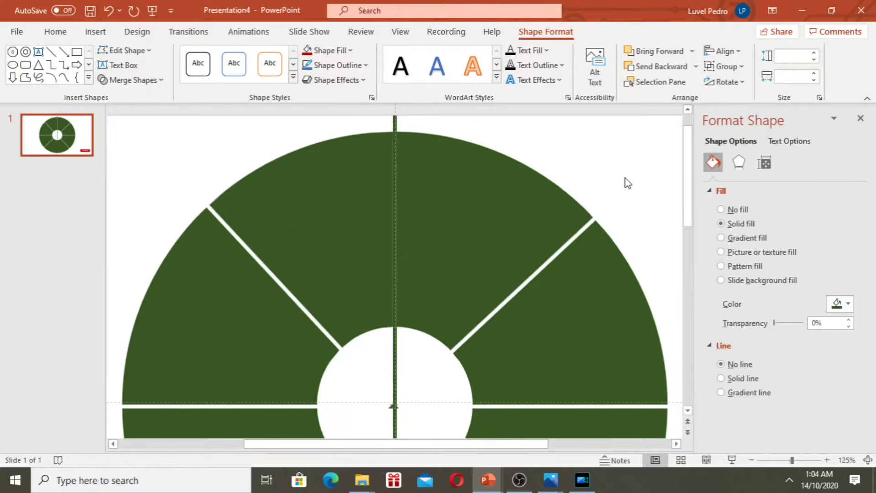
Delete the diamond fragment and the small leftover fragment at the top
{"action": "left_click", "coordinate": [393, 228]}
{"action": "key", "text": "Delete"}
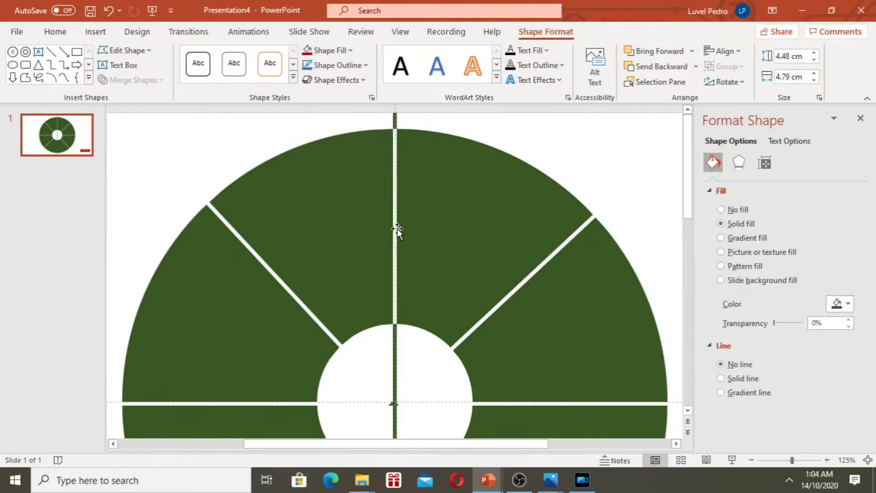
{"action": "left_click", "coordinate": [394, 122]}
{"action": "key", "text": "Delete"}
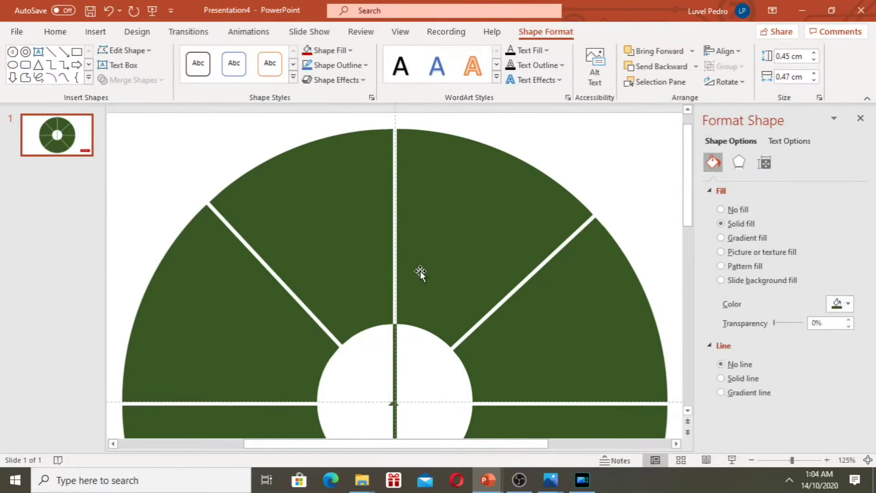
Fragment the bottom wedge together with the rotated square
{"action": "scroll", "coordinate": [409, 335], "scroll_direction": "down", "scroll_amount": 1}
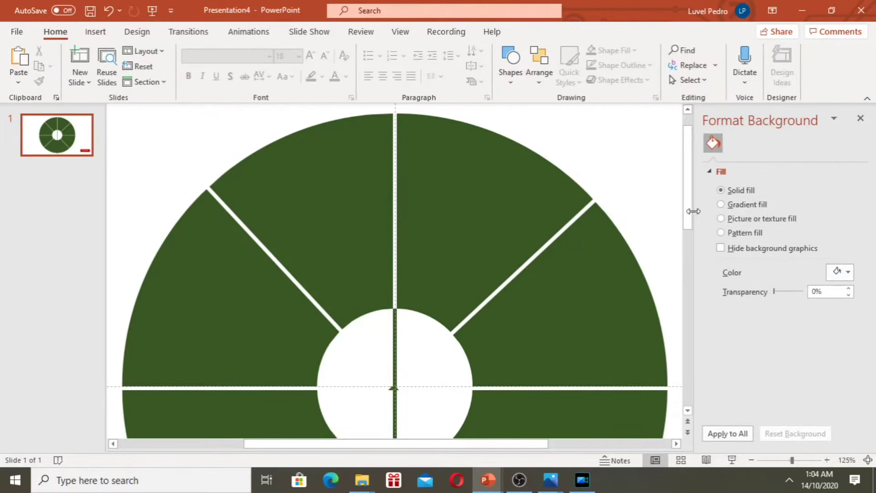
{"action": "scroll", "coordinate": [452, 348], "scroll_direction": "down", "scroll_amount": 5}
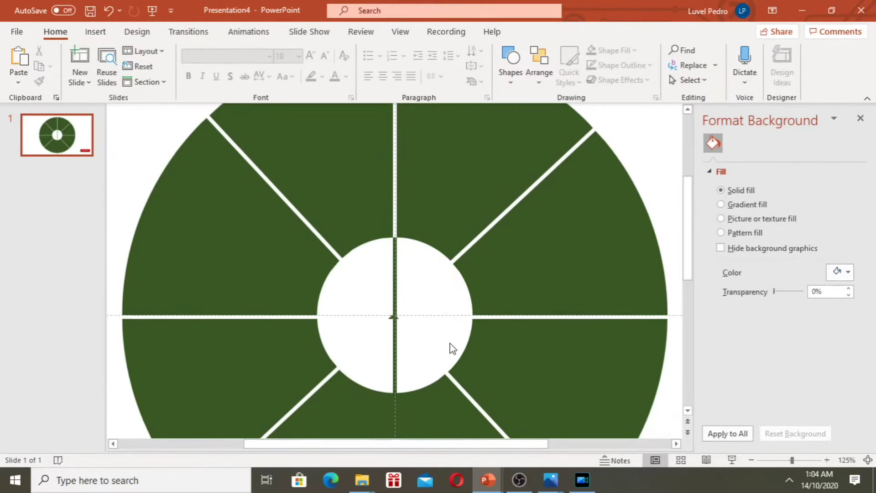
{"action": "left_click_drag", "start_coordinate": [687, 253], "coordinate": [688, 377]}
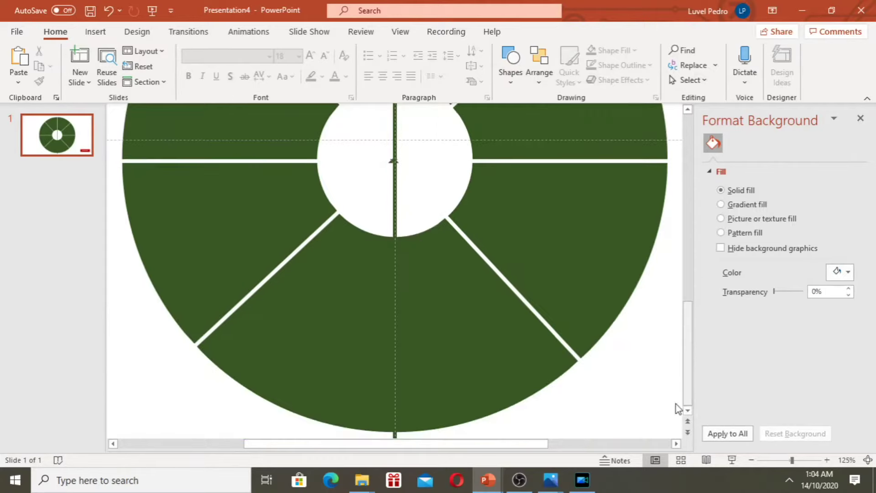
{"action": "left_click", "coordinate": [393, 392]}
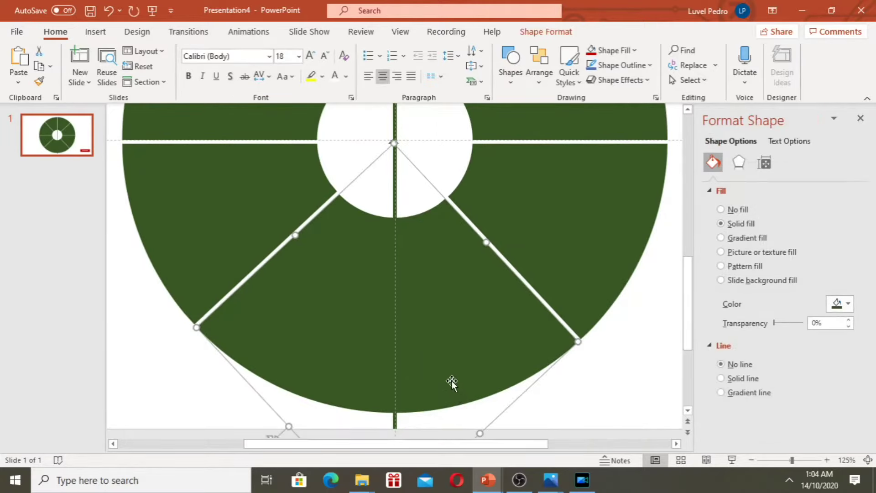
{"action": "left_click", "coordinate": [397, 419], "text": "shift"}
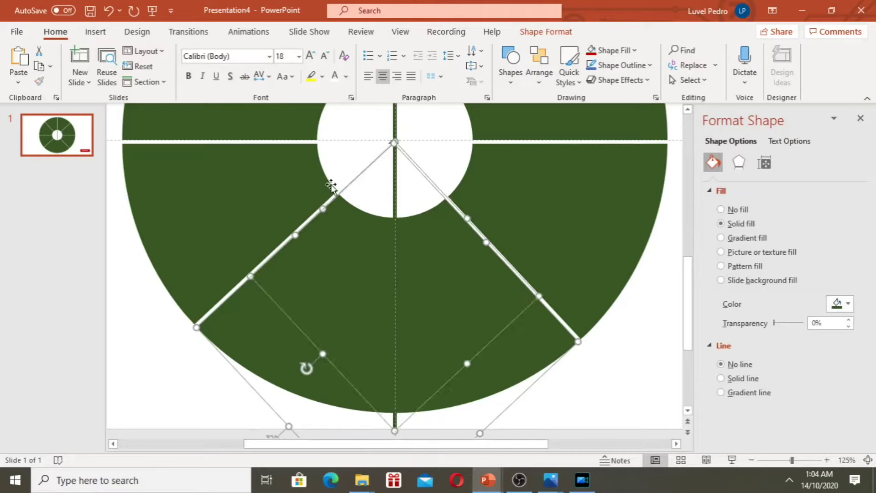
{"action": "left_click", "coordinate": [564, 32]}
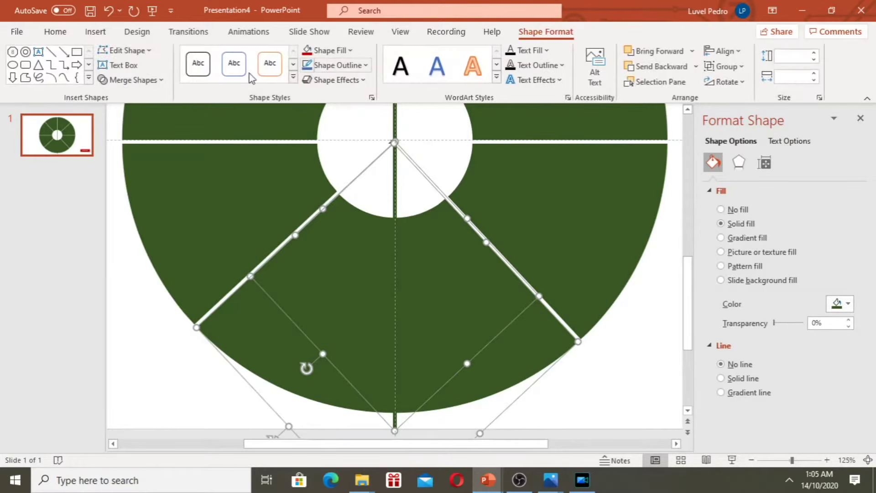
{"action": "left_click", "coordinate": [163, 81]}
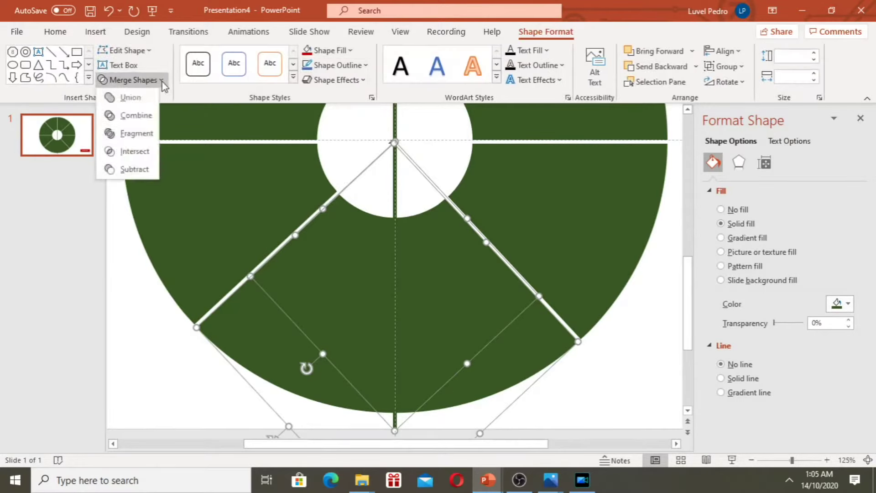
{"action": "left_click", "coordinate": [147, 135]}
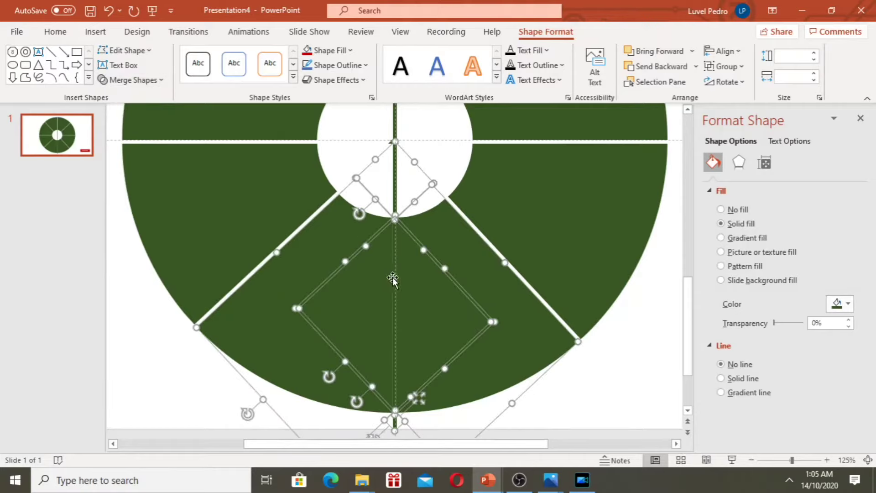
Delete the diamond fragment left inside the bottom wedge
{"action": "left_click", "coordinate": [618, 366]}
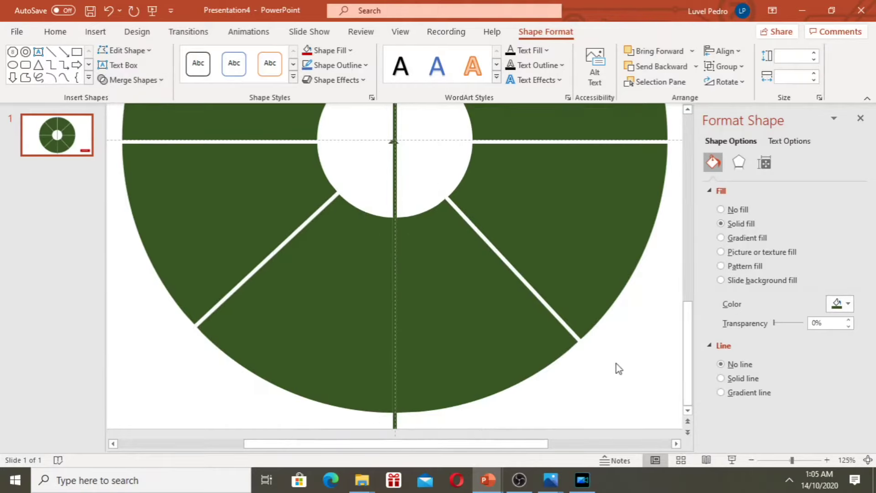
{"action": "left_click", "coordinate": [395, 194]}
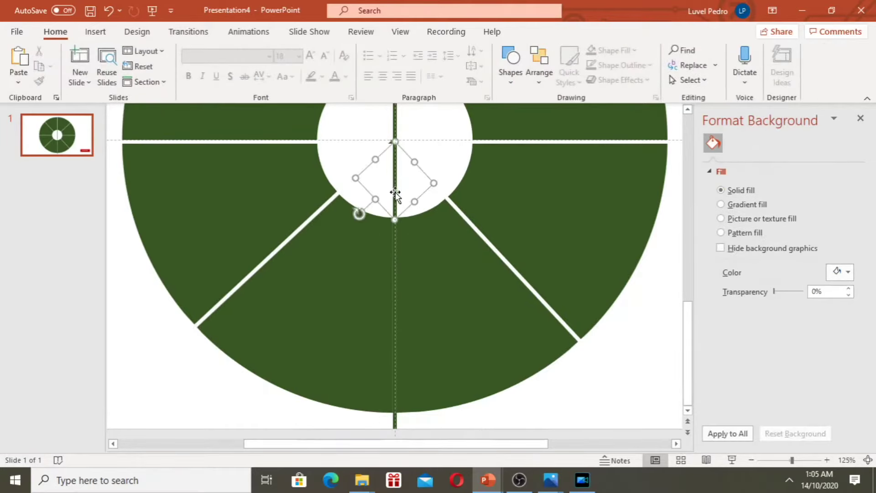
{"action": "left_click", "coordinate": [395, 256]}
{"action": "left_click", "coordinate": [392, 260]}
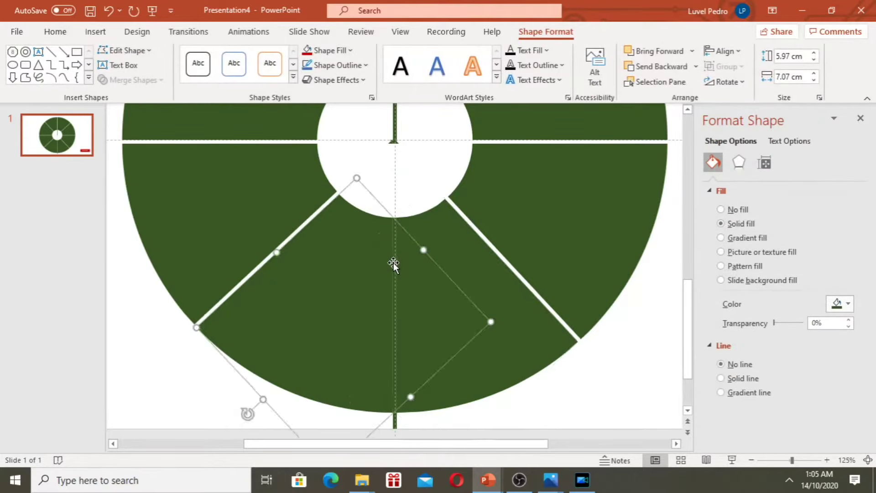
{"action": "key", "text": "Delete"}
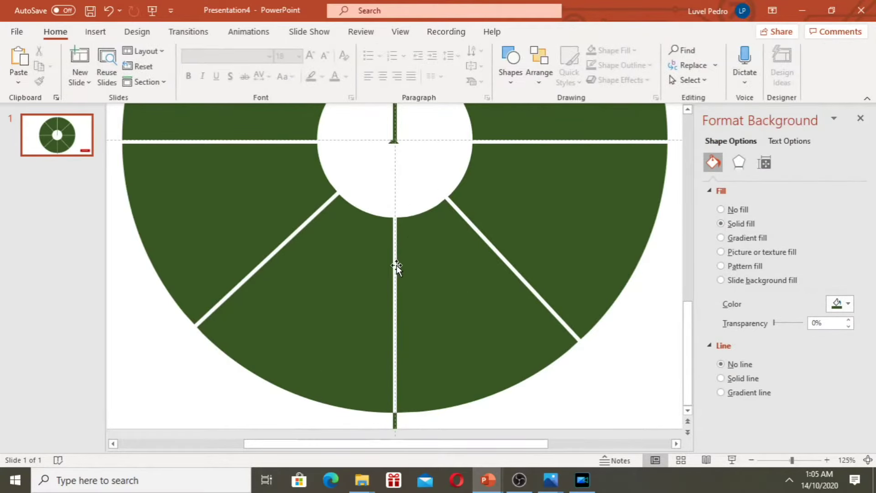
{"action": "scroll", "coordinate": [395, 265], "scroll_direction": "down", "scroll_amount": 5, "text": "ctrl"}
Delete the stray diamond outline and small fragments in the centre hub and at the ring's bottom
{"action": "scroll", "coordinate": [401, 269], "scroll_direction": "down", "scroll_amount": 1, "text": "ctrl"}
{"action": "left_click", "coordinate": [397, 267]}
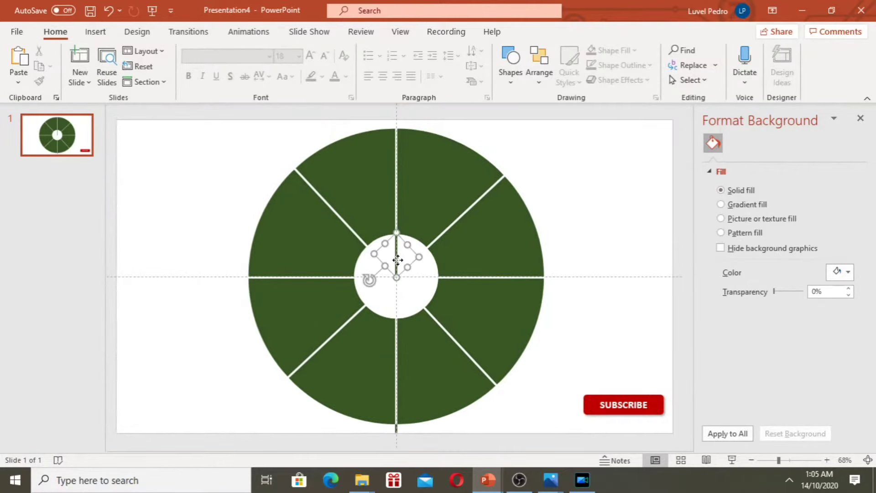
{"action": "key", "text": "Delete"}
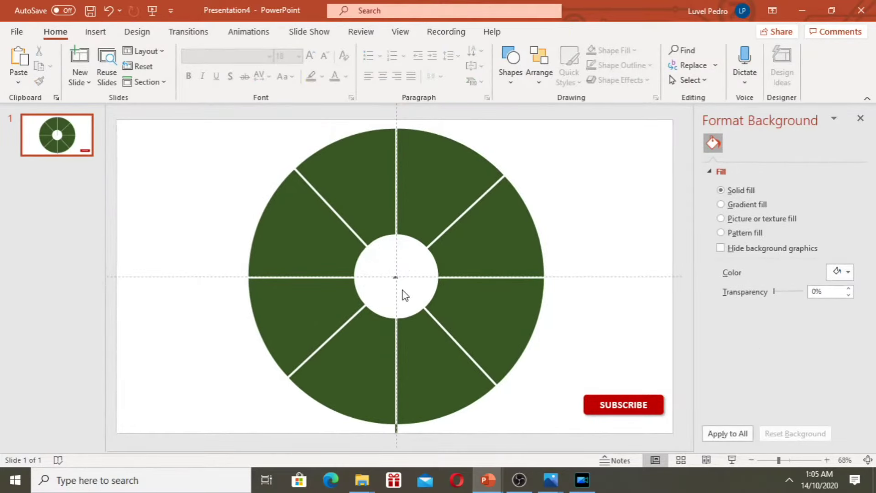
{"action": "left_click", "coordinate": [394, 277]}
{"action": "key", "text": "Delete"}
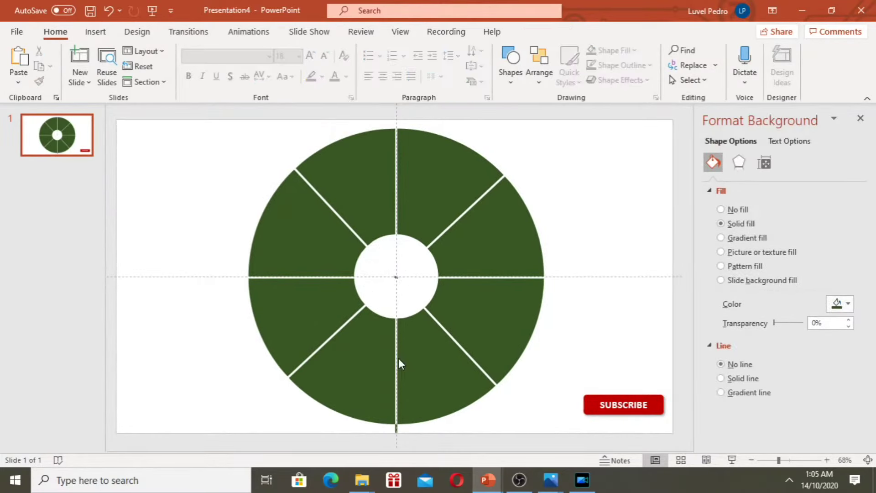
{"action": "left_click", "coordinate": [376, 261]}
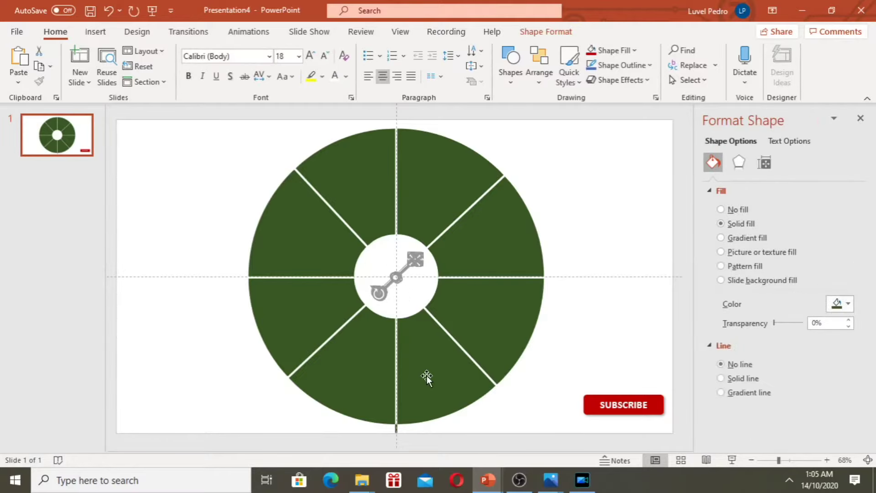
{"action": "key", "text": "Delete"}
{"action": "left_click", "coordinate": [393, 431]}
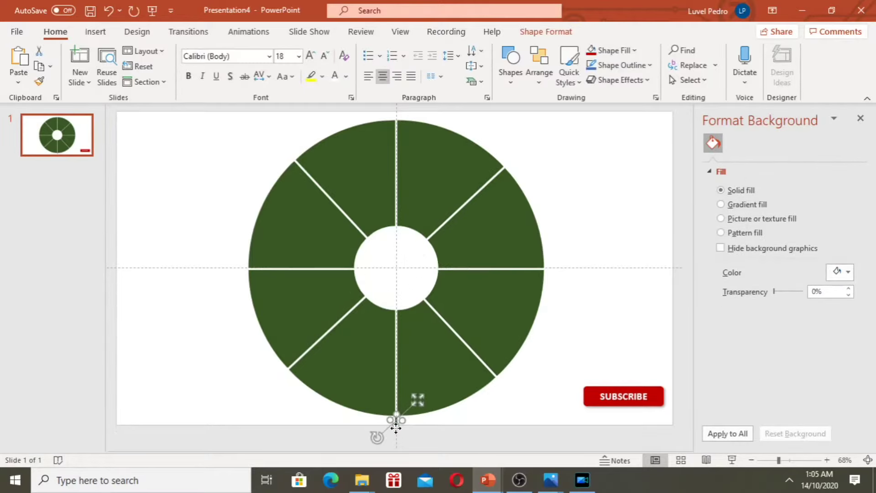
{"action": "key", "text": "Delete"}
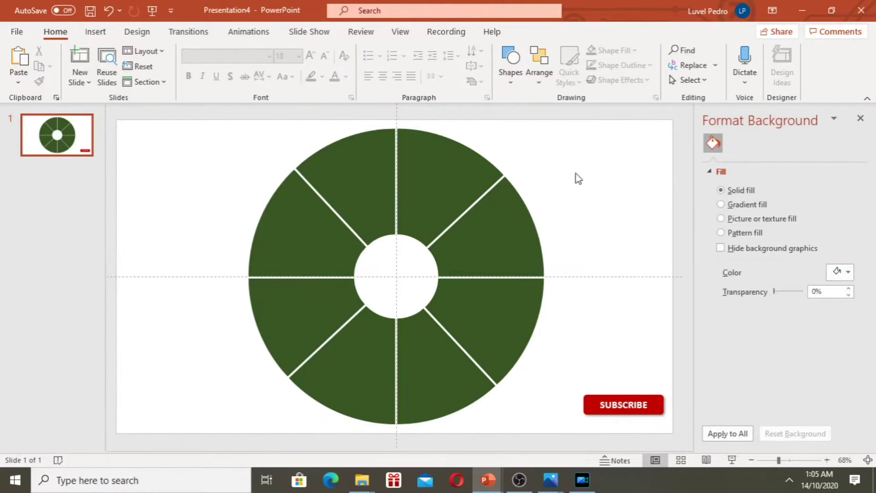
Fill the right-side wedges light green, light blue, light gold and light grey
{"action": "left_click", "coordinate": [462, 177]}
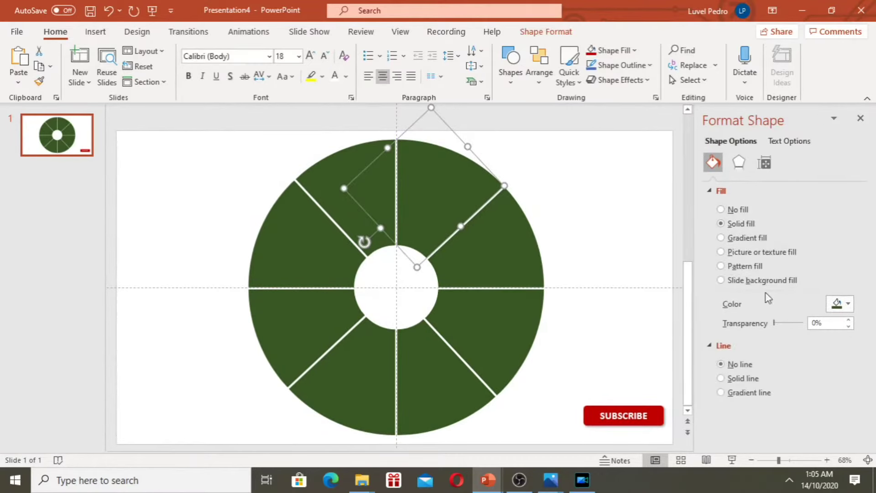
{"action": "left_click", "coordinate": [849, 304]}
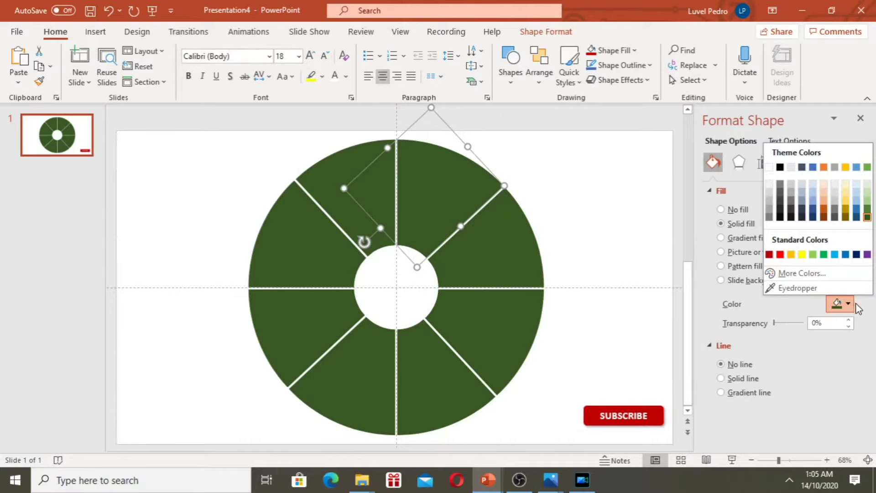
{"action": "left_click", "coordinate": [867, 201]}
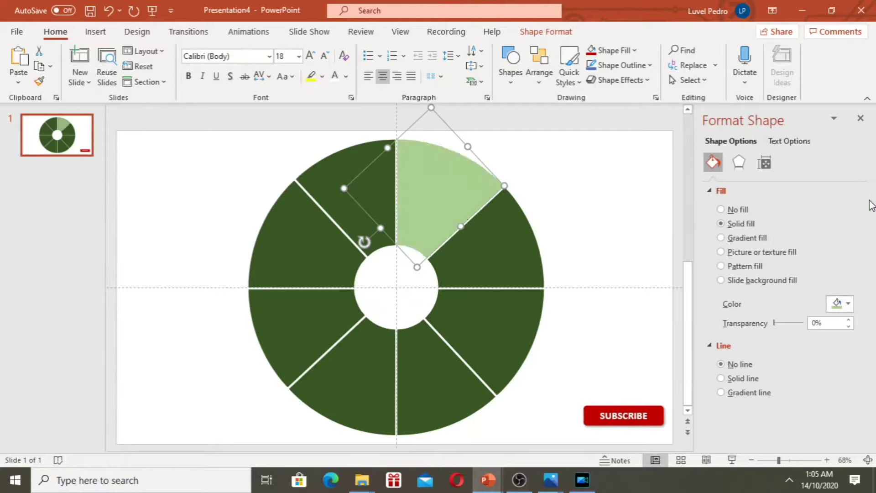
{"action": "left_click", "coordinate": [486, 241]}
{"action": "left_click", "coordinate": [848, 304]}
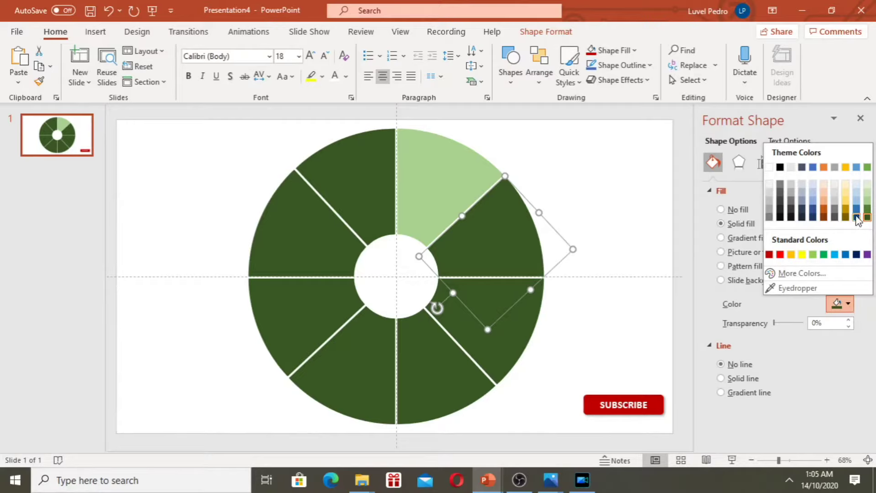
{"action": "left_click", "coordinate": [856, 199]}
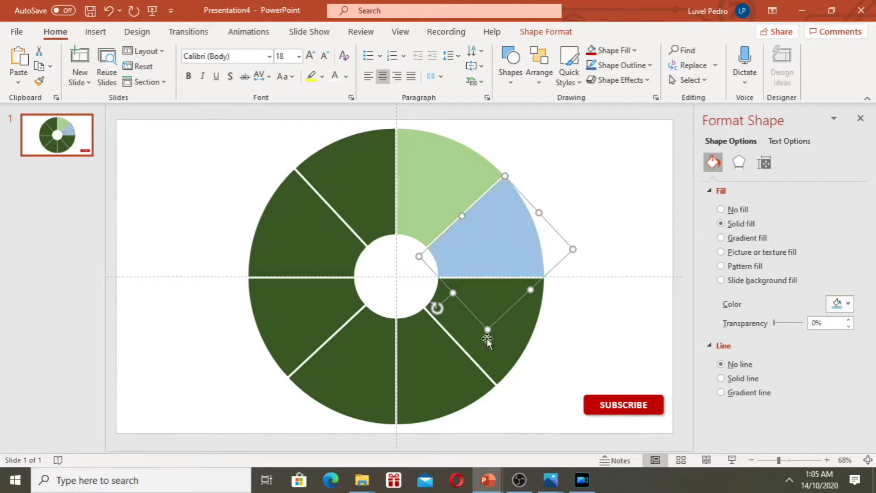
{"action": "left_click", "coordinate": [497, 341]}
{"action": "left_click", "coordinate": [848, 305]}
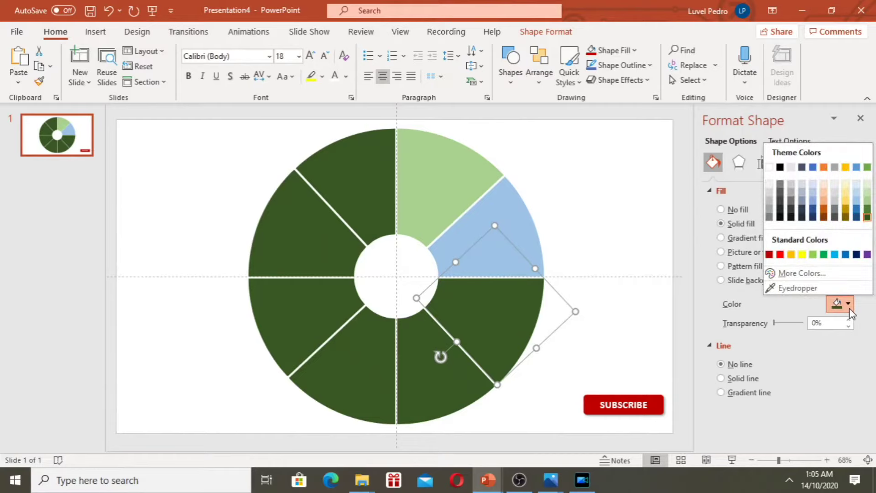
{"action": "left_click", "coordinate": [845, 199]}
{"action": "left_click", "coordinate": [433, 367]}
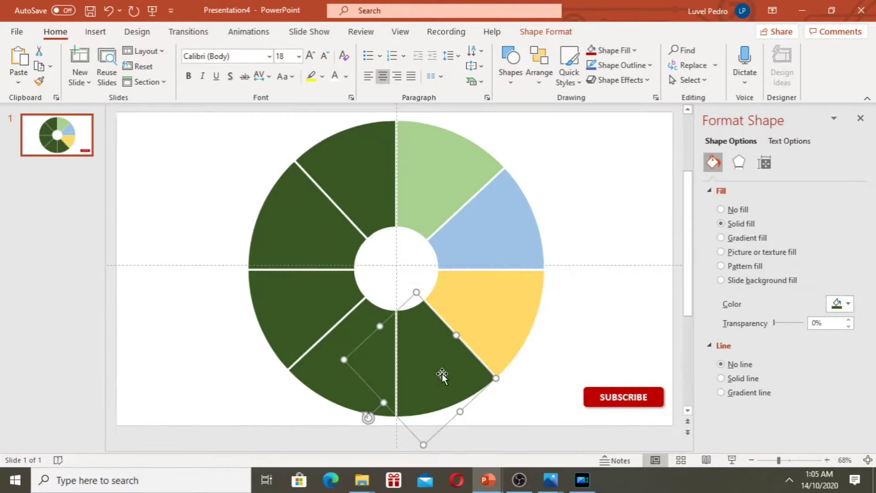
{"action": "left_click", "coordinate": [853, 307]}
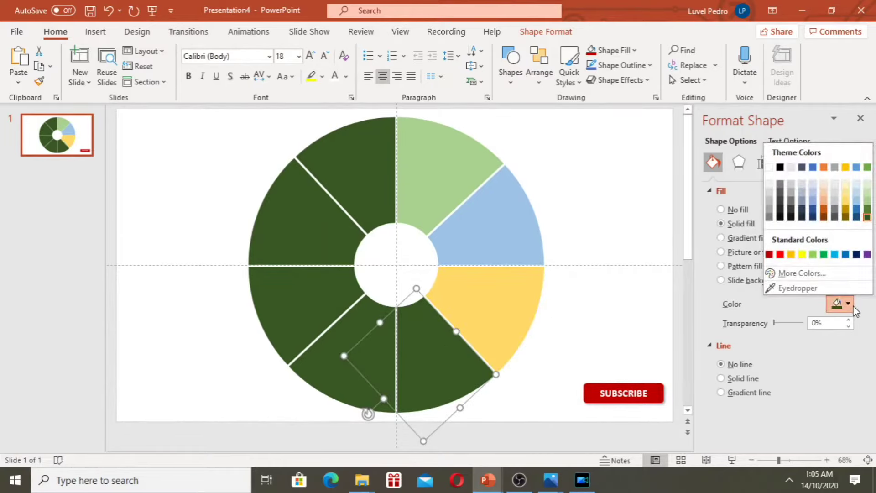
{"action": "left_click", "coordinate": [834, 201]}
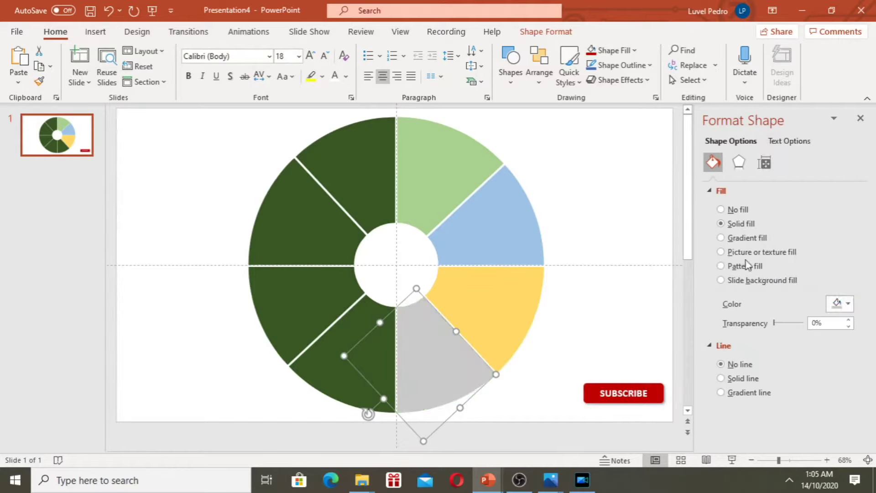
Fill the bottom-left wedge light orange, the lower-left blue and the upper-left grey
{"action": "left_click", "coordinate": [326, 368]}
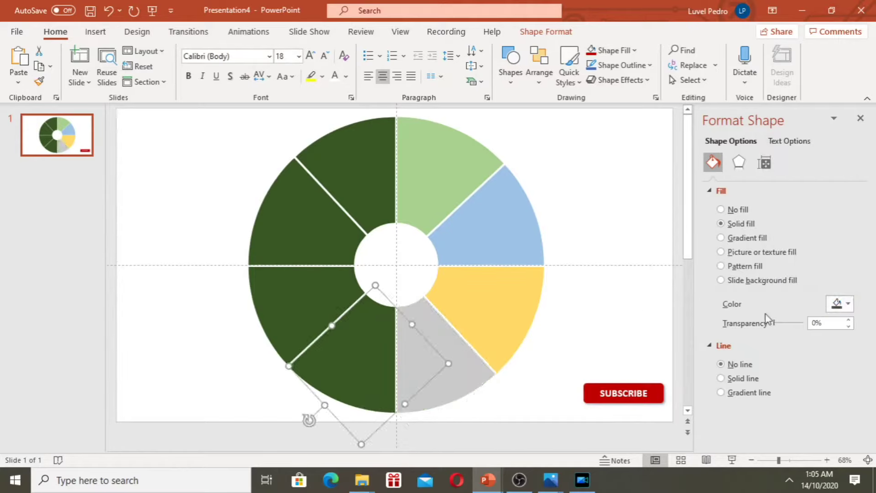
{"action": "left_click", "coordinate": [853, 307]}
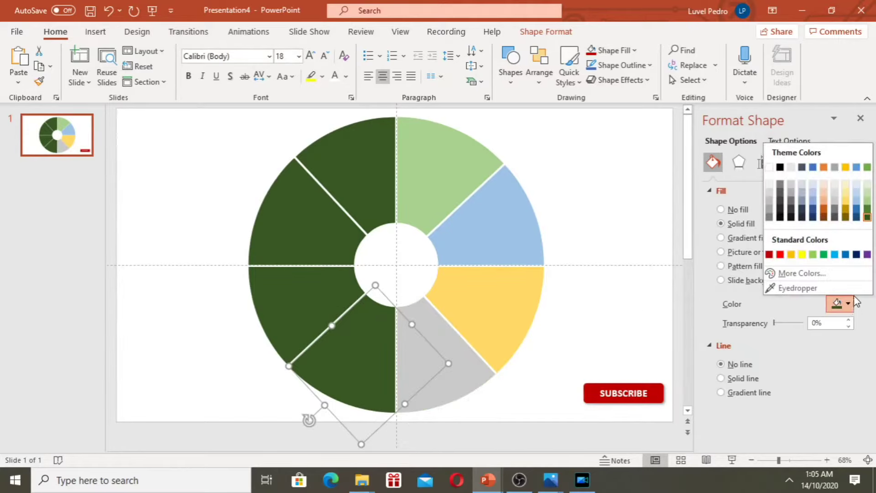
{"action": "left_click", "coordinate": [825, 201]}
{"action": "left_click", "coordinate": [297, 305]}
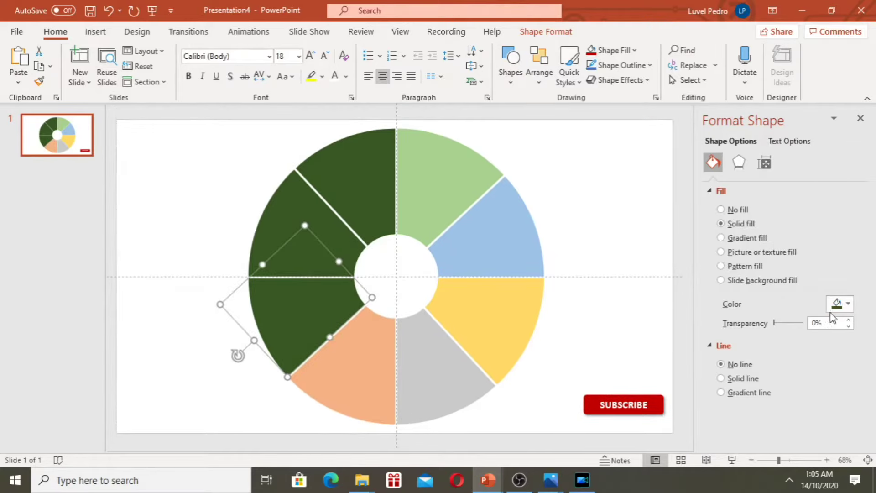
{"action": "left_click", "coordinate": [849, 304]}
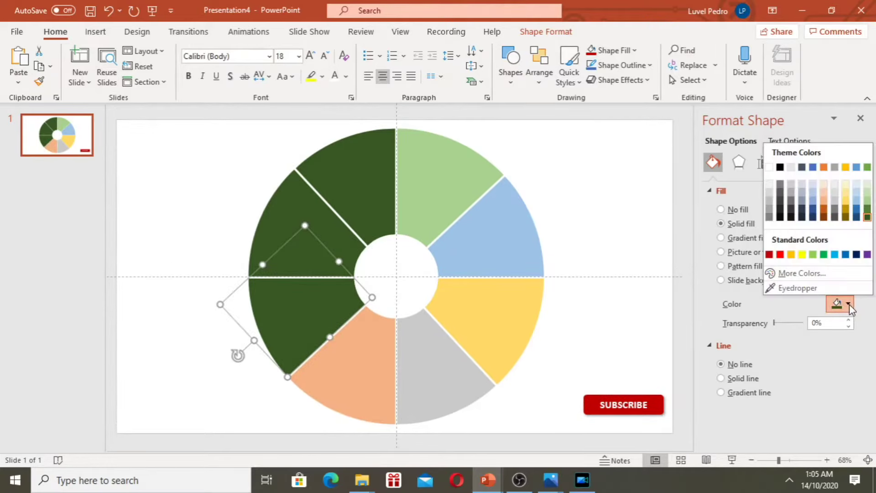
{"action": "left_click", "coordinate": [812, 205]}
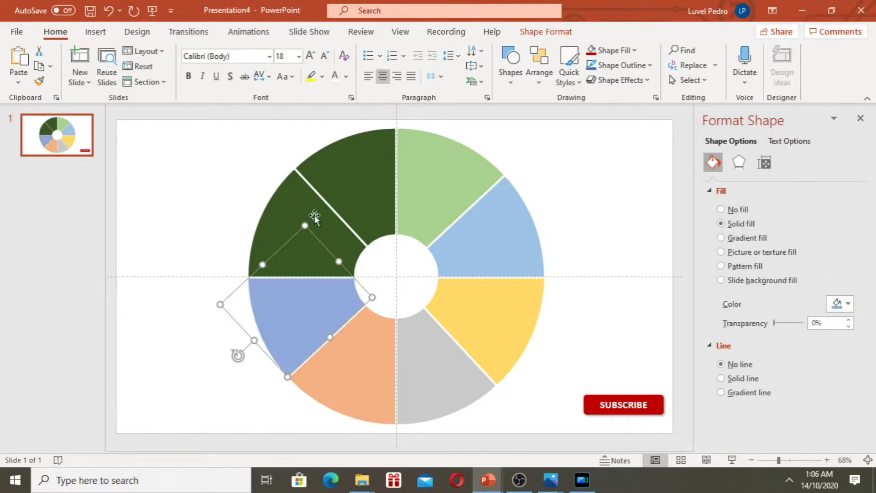
{"action": "left_click", "coordinate": [315, 217]}
{"action": "left_click", "coordinate": [847, 304]}
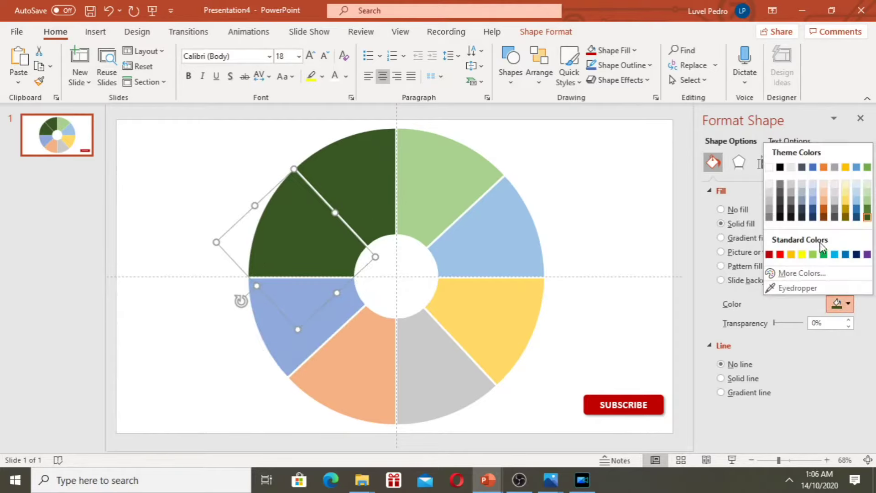
{"action": "left_click", "coordinate": [792, 203]}
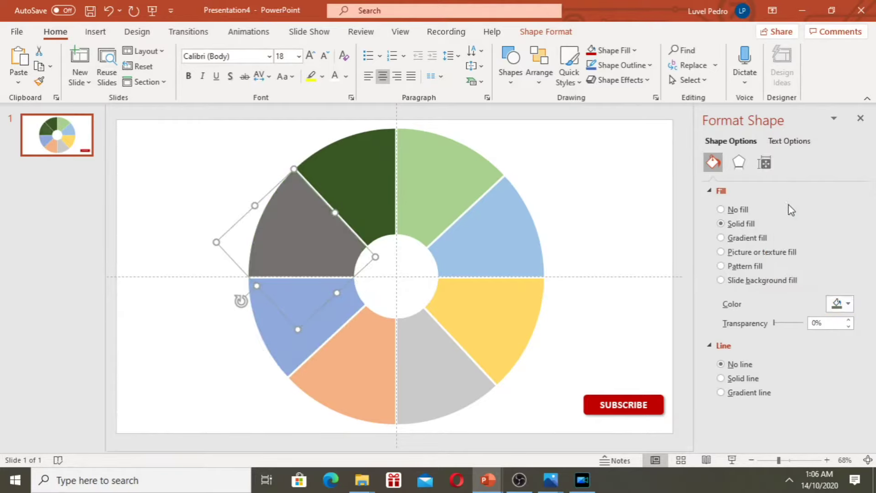
Give the top wedge a custom light teal fill, #46B7C6
{"action": "left_click", "coordinate": [375, 166]}
{"action": "left_click", "coordinate": [848, 303]}
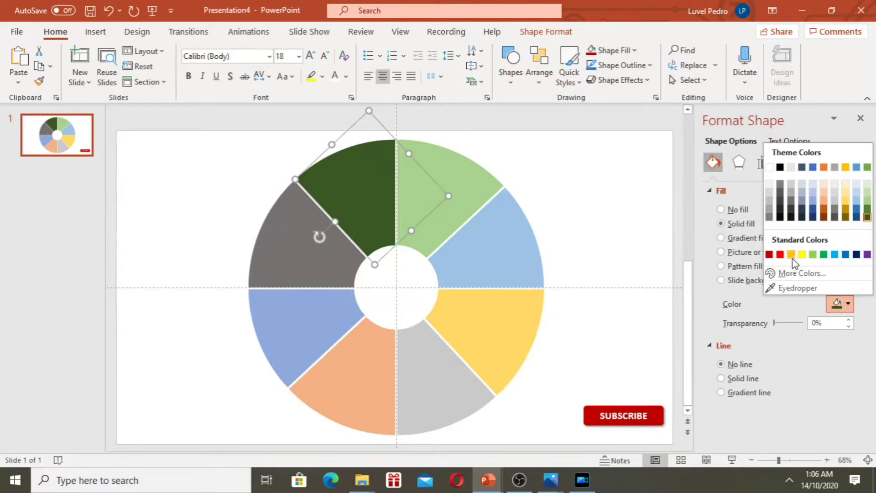
{"action": "left_click", "coordinate": [794, 273]}
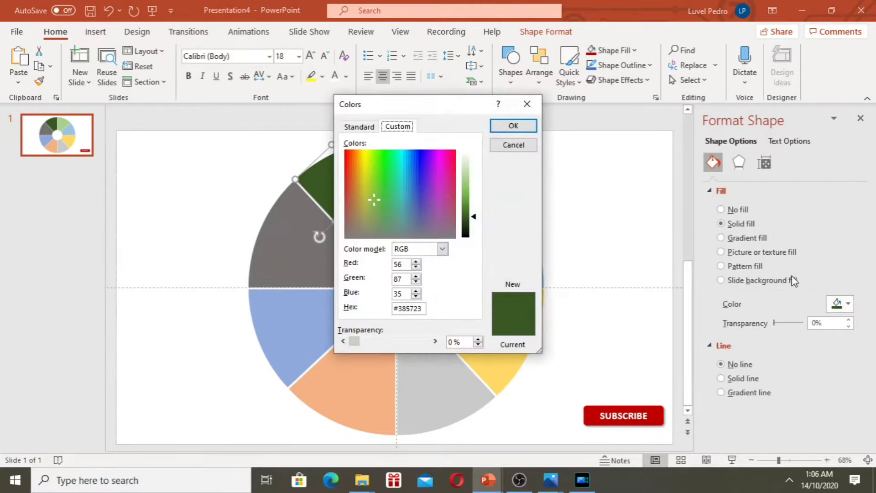
{"action": "left_click_drag", "start_coordinate": [439, 108], "coordinate": [601, 107]}
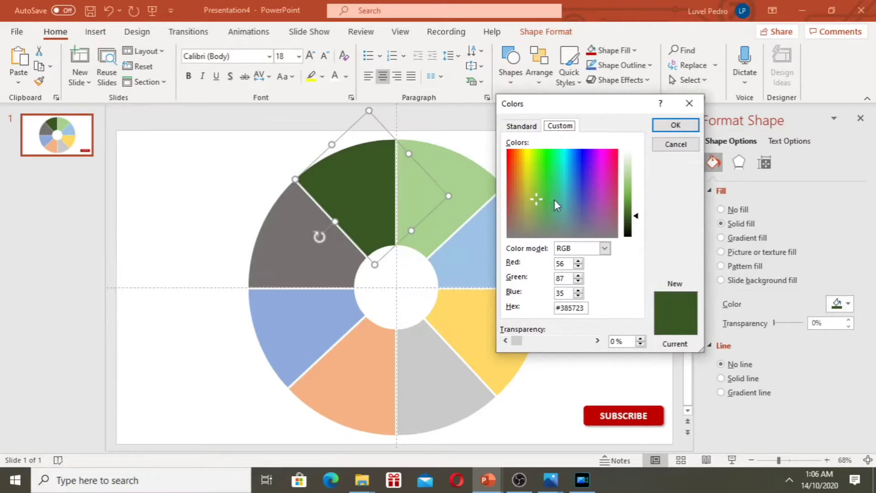
{"action": "left_click", "coordinate": [564, 191]}
{"action": "left_click_drag", "start_coordinate": [638, 221], "coordinate": [642, 192]}
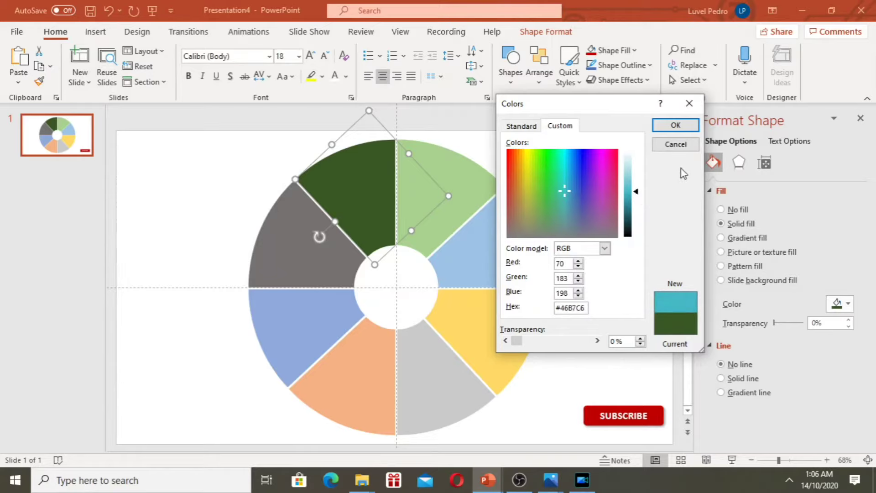
{"action": "left_click", "coordinate": [675, 125]}
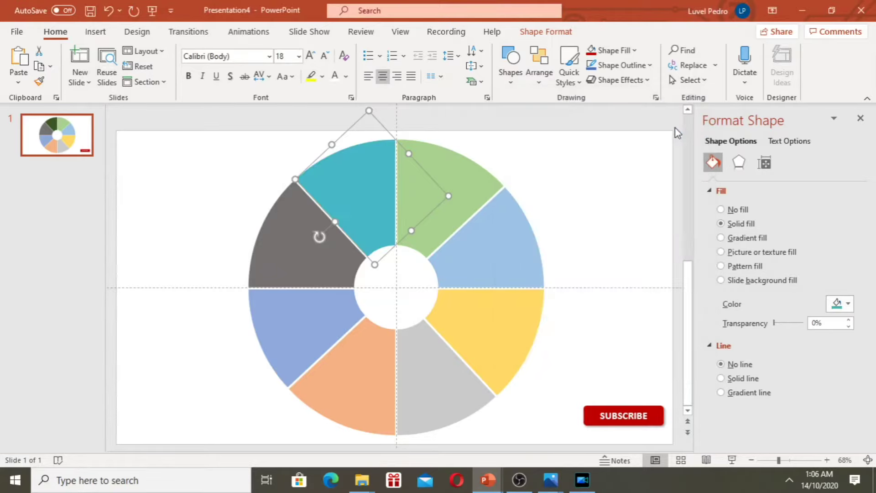
{"action": "left_click", "coordinate": [610, 252]}
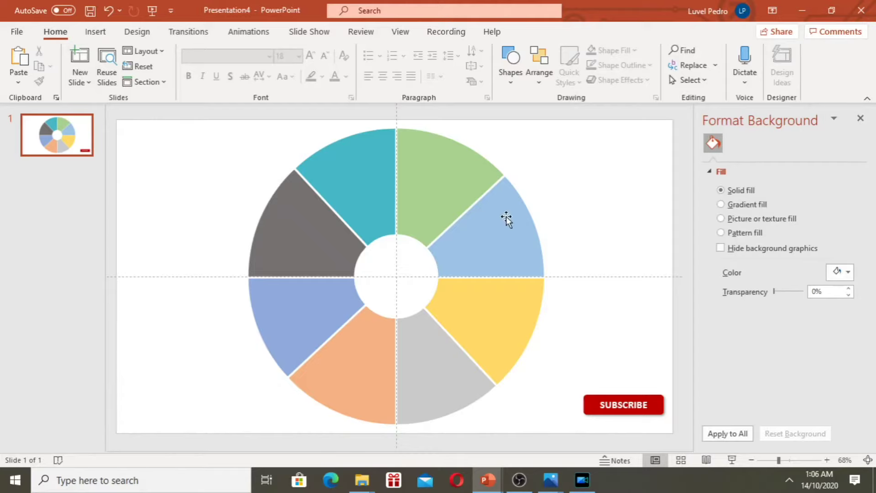
Draw a small 1.82 × 1.59 cm oval on the light green upper-right wedge
{"action": "left_click", "coordinate": [93, 33]}
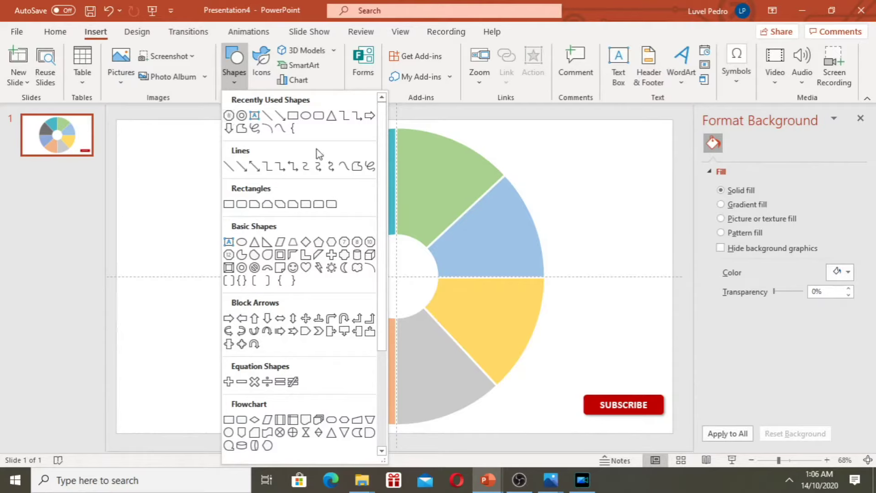
{"action": "left_click", "coordinate": [306, 115]}
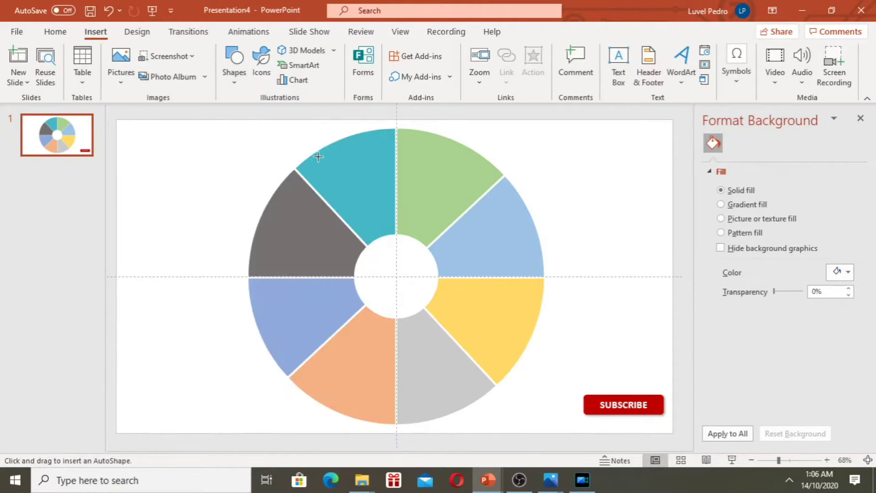
{"action": "left_click_drag", "start_coordinate": [366, 139], "coordinate": [367, 140]}
{"action": "mouse_move", "coordinate": [366, 140]}
{"action": "left_mouse_down"}
{"action": "mouse_move", "coordinate": [395, 167]}
{"action": "mouse_move", "coordinate": [470, 184]}
{"action": "left_mouse_up"}
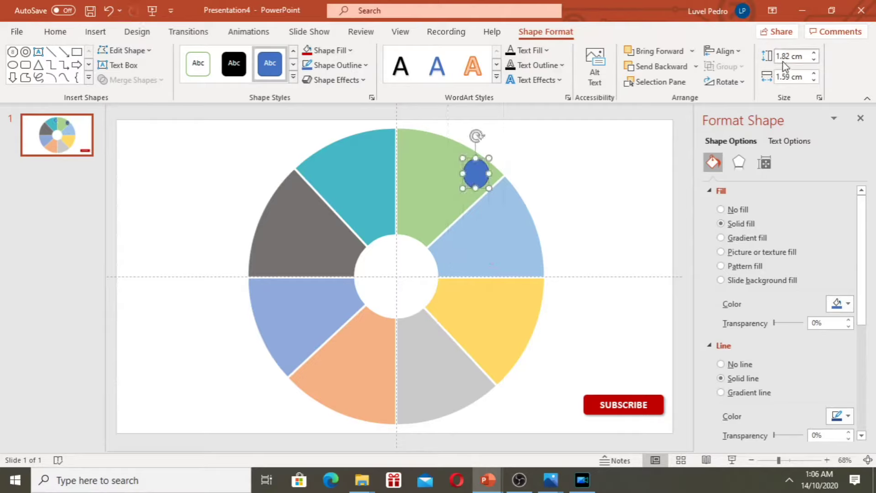
Set the oval's height and width to 1.5 cm
{"action": "left_click", "coordinate": [783, 57]}
{"action": "type", "text": "1.5"}
{"action": "left_click", "coordinate": [785, 77]}
{"action": "type", "text": "1"}
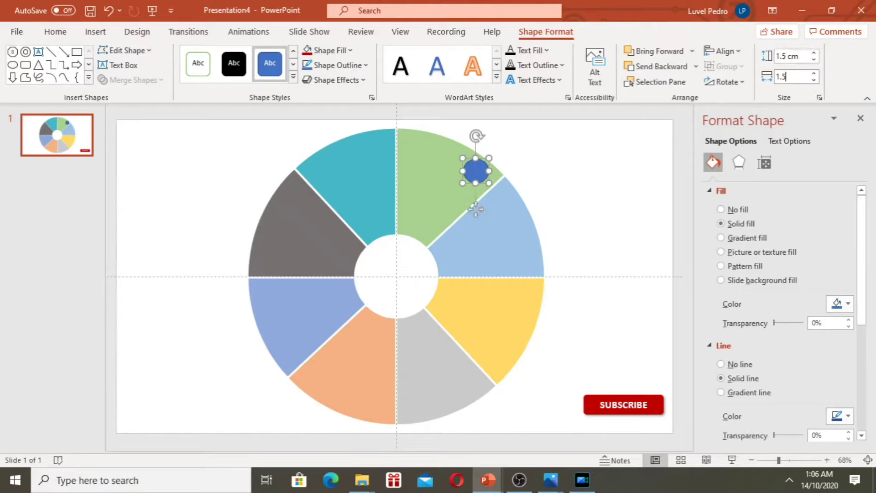
{"action": "left_click", "coordinate": [645, 186]}
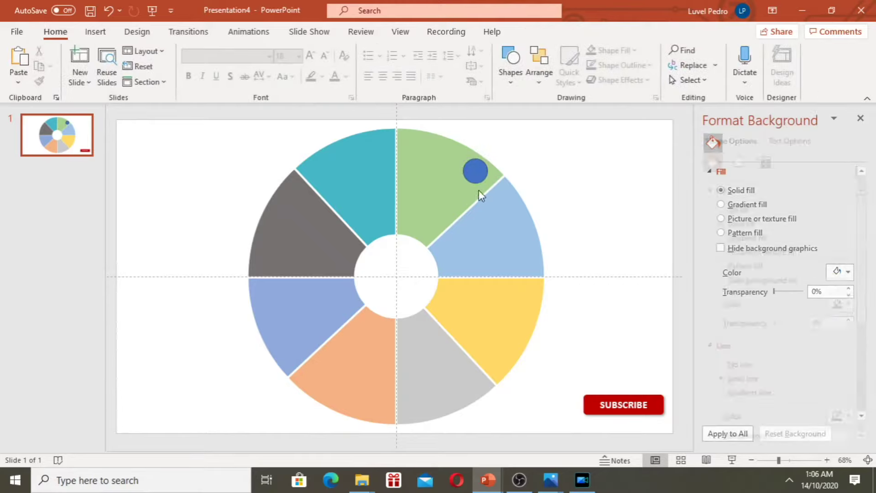
Remove the circle's outline and fill it dark green
{"action": "left_click", "coordinate": [477, 173]}
{"action": "left_click", "coordinate": [721, 363]}
{"action": "left_click_drag", "start_coordinate": [474, 170], "coordinate": [476, 175]}
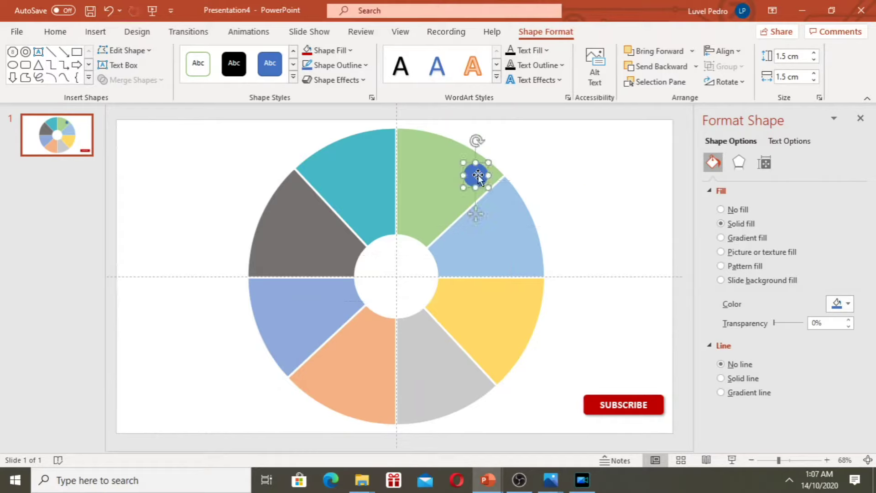
{"action": "left_click", "coordinate": [847, 303]}
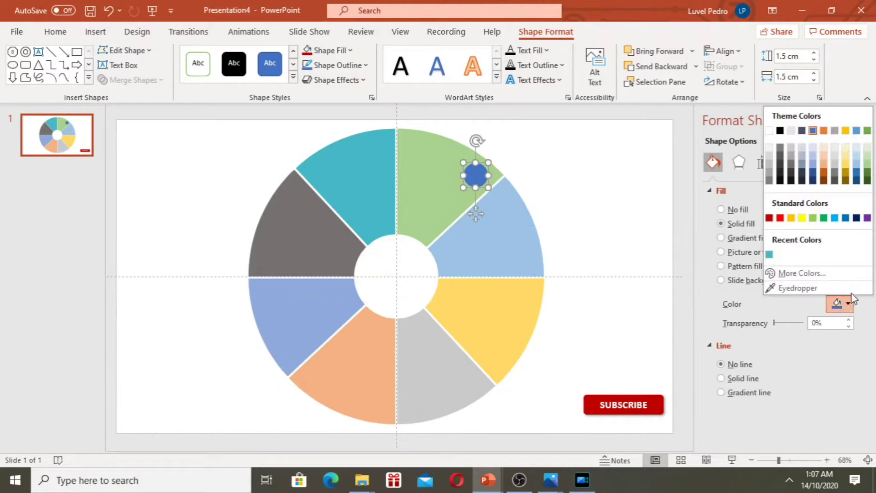
{"action": "left_click", "coordinate": [866, 181]}
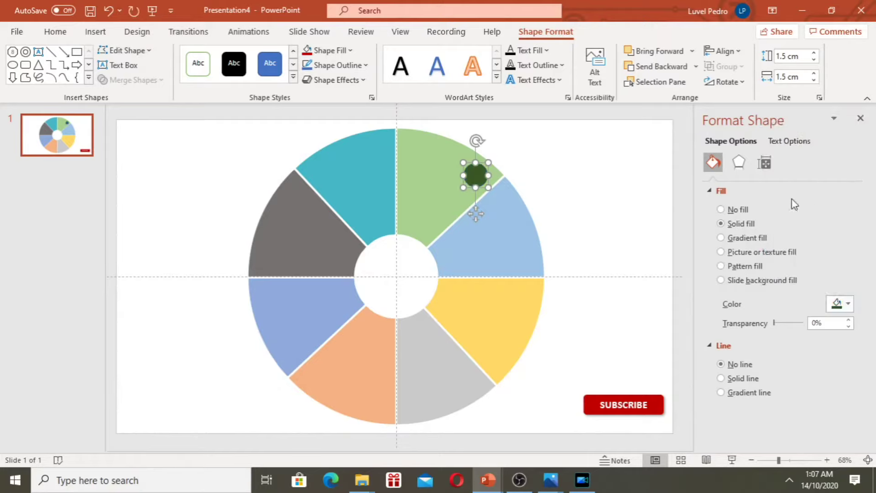
{"action": "left_click", "coordinate": [563, 250]}
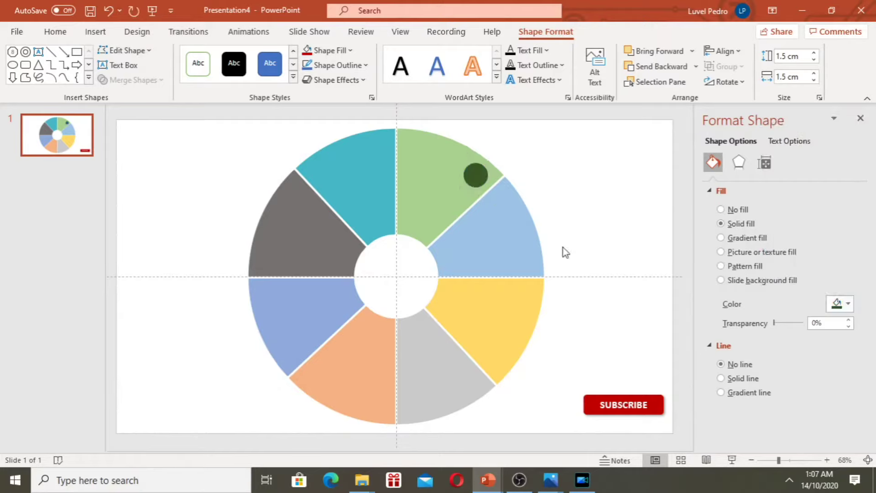
Copy the circle into the light blue wedge and fill it dark blue
{"action": "left_click", "coordinate": [471, 175]}
{"action": "key", "text": "ctrl+c"}
{"action": "key", "text": "ctrl+v"}
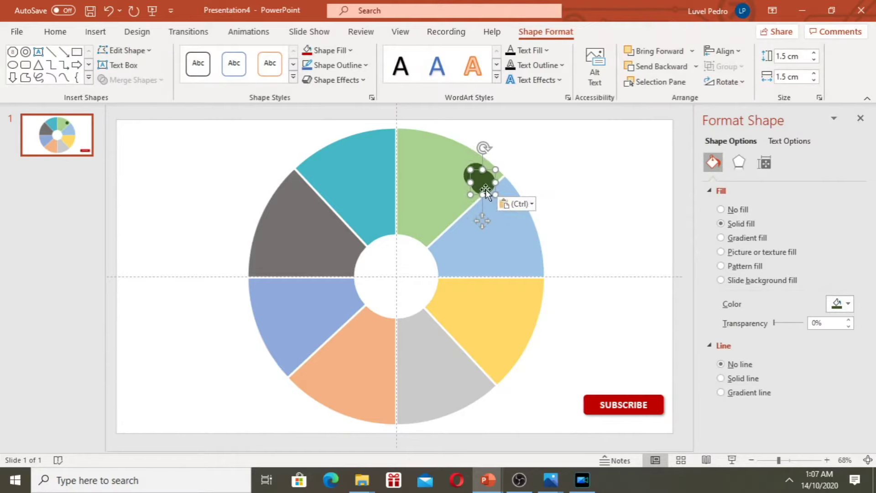
{"action": "left_click_drag", "start_coordinate": [483, 187], "coordinate": [529, 266]}
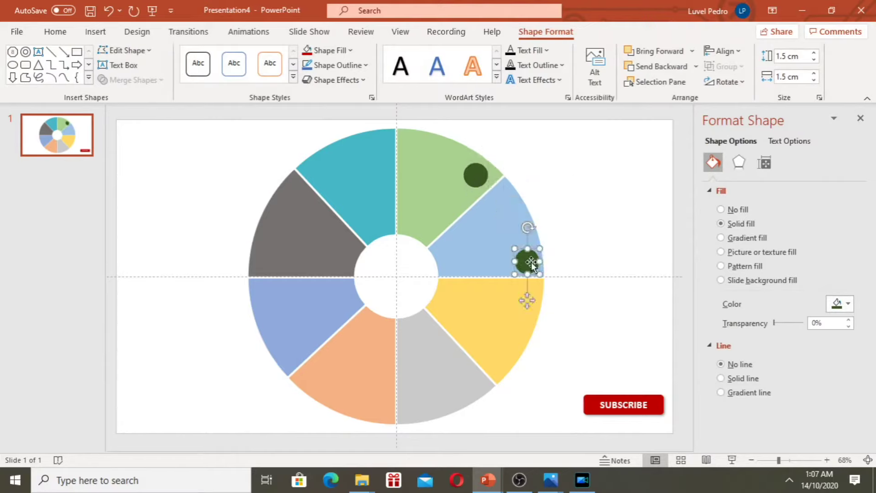
{"action": "left_click", "coordinate": [847, 304]}
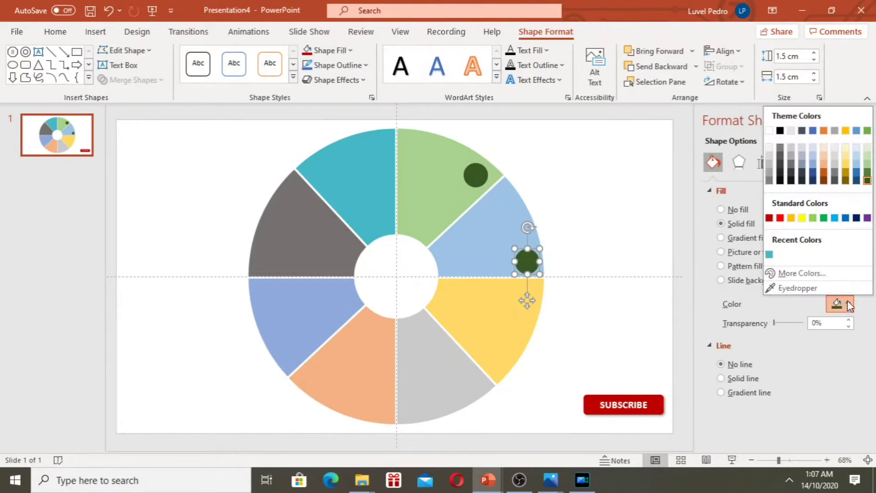
{"action": "left_click", "coordinate": [860, 185]}
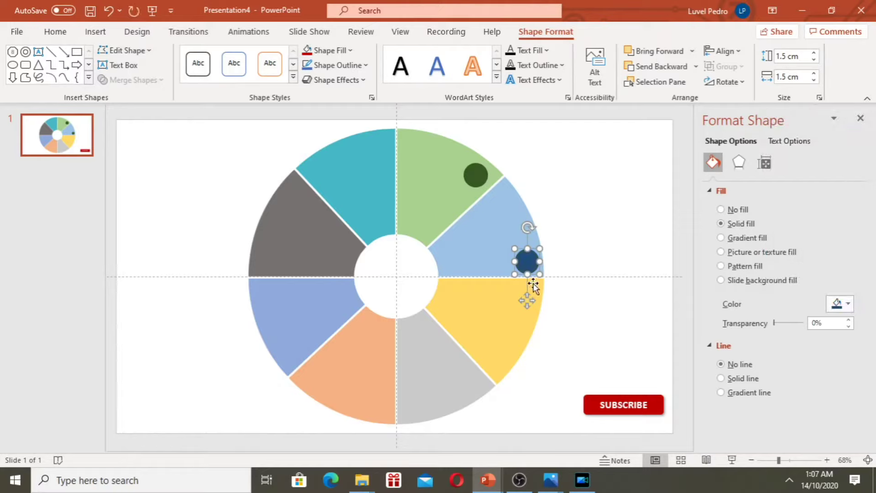
Duplicate the circle into the yellow wedge and fill it dark gold
{"action": "key", "text": "ctrl+c"}
{"action": "key", "text": "ctrl+v"}
{"action": "left_click_drag", "start_coordinate": [532, 272], "coordinate": [495, 360]}
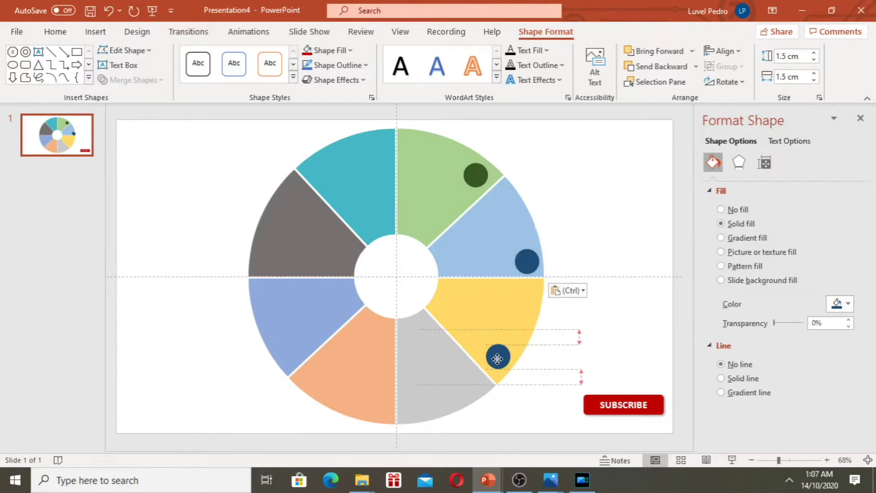
{"action": "left_click_drag", "start_coordinate": [495, 360], "coordinate": [495, 358]}
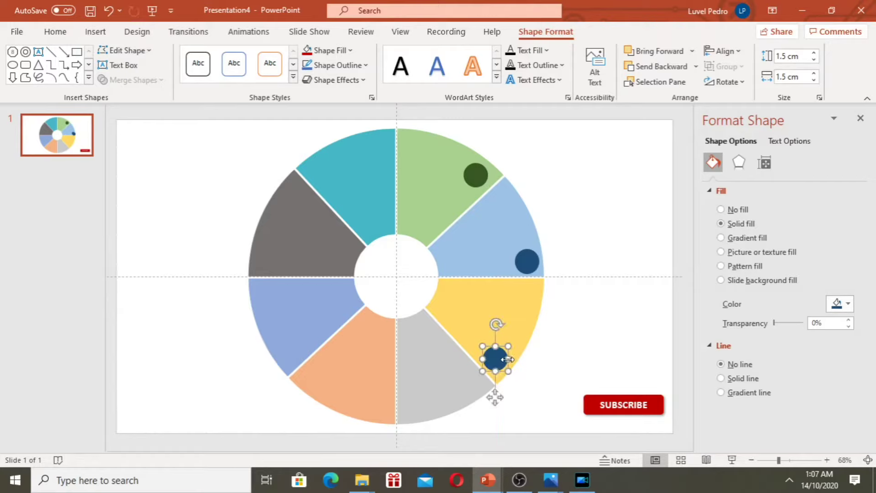
{"action": "left_click", "coordinate": [848, 304]}
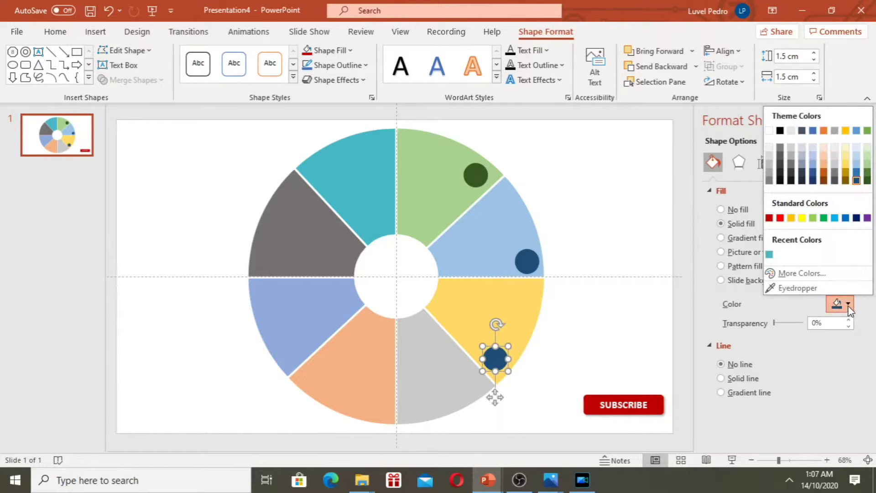
{"action": "left_click", "coordinate": [845, 180]}
Add a dark grey circle to the light grey wedge and a dark brown one to the peach wedge
{"action": "left_click_drag", "start_coordinate": [495, 358], "coordinate": [412, 405]}
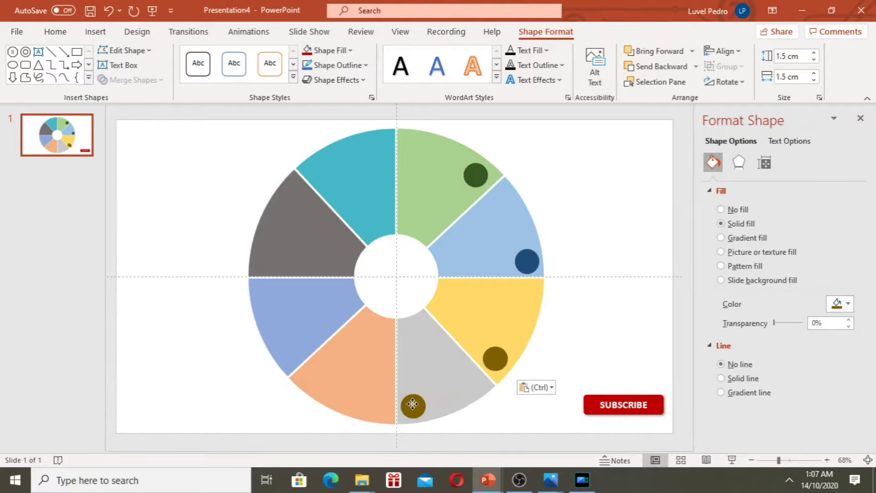
{"action": "scroll", "coordinate": [413, 434], "scroll_direction": "down", "scroll_amount": 1}
{"action": "left_click", "coordinate": [847, 304]}
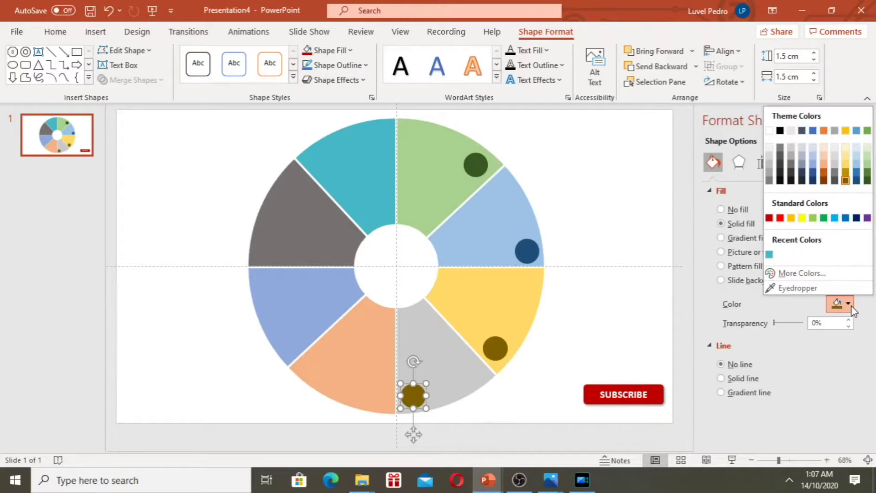
{"action": "left_click", "coordinate": [835, 180]}
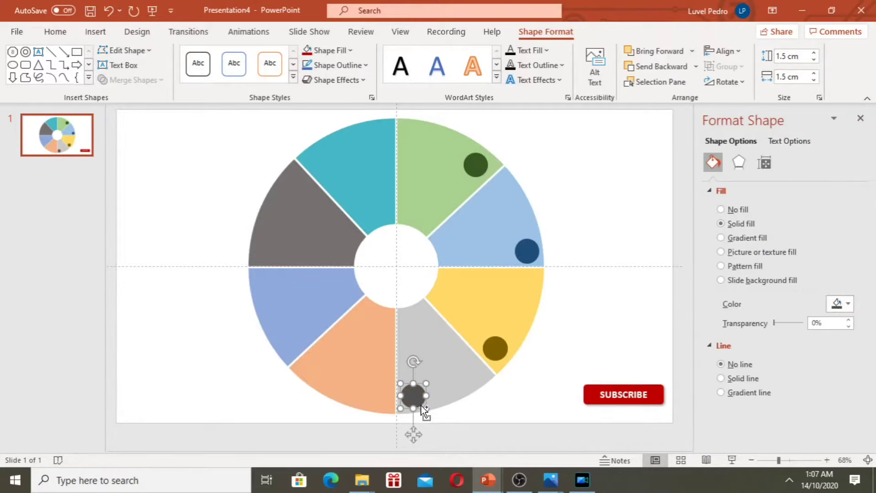
{"action": "key", "text": "ctrl+v"}
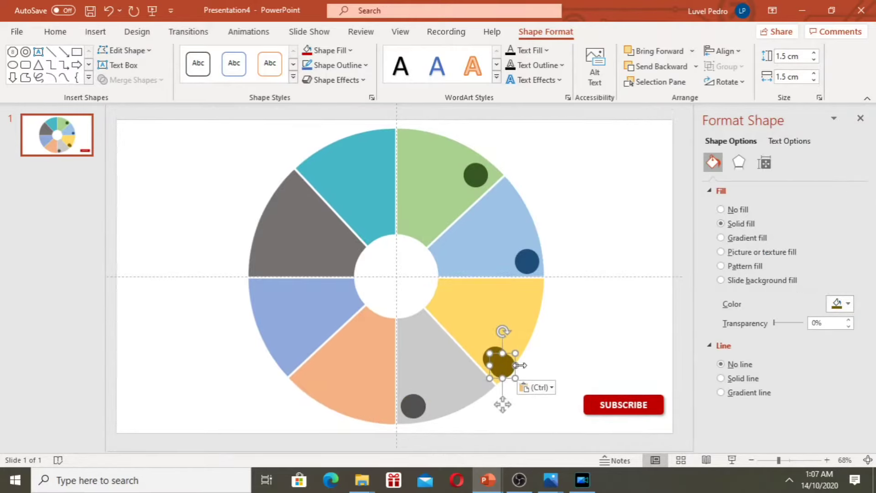
{"action": "left_click_drag", "start_coordinate": [502, 365], "coordinate": [318, 374]}
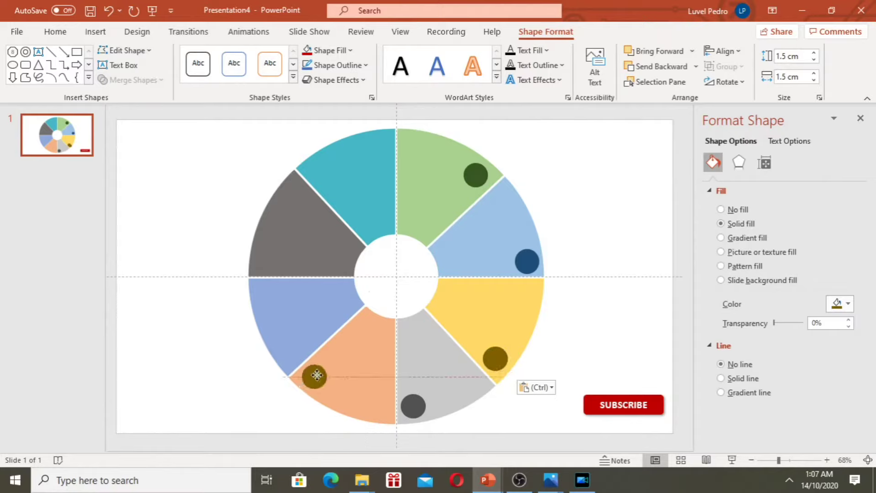
{"action": "left_click", "coordinate": [847, 304]}
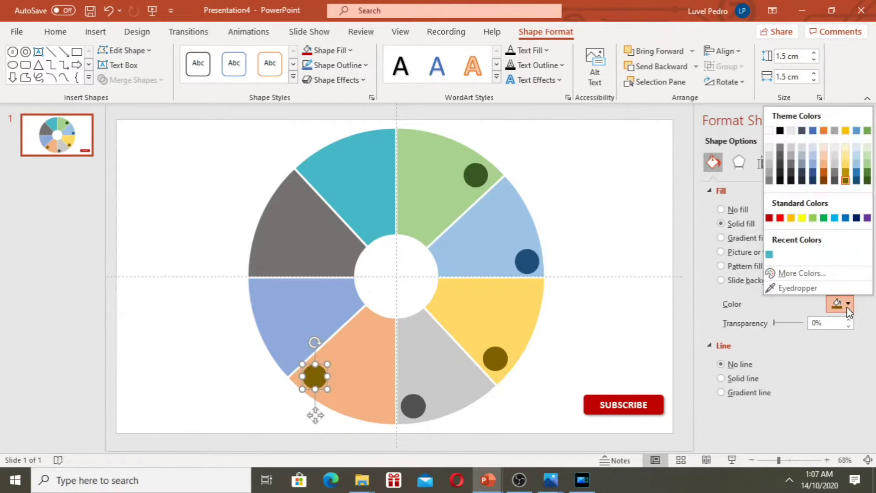
{"action": "left_click", "coordinate": [823, 180]}
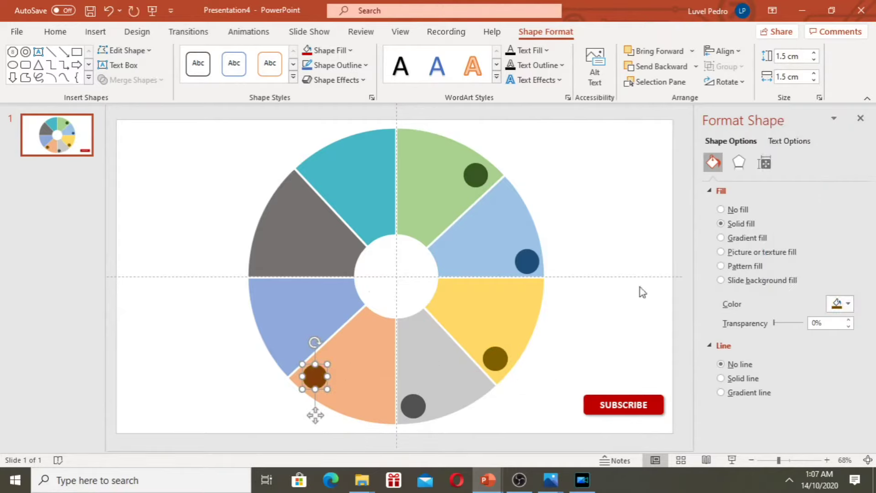
Add a dark navy circle to the blue wedge and a darker navy one to the grey wedge
{"action": "key", "text": "ctrl+v"}
{"action": "mouse_move", "coordinate": [502, 359]}
{"action": "left_mouse_down"}
{"action": "mouse_move", "coordinate": [279, 318]}
{"action": "mouse_move", "coordinate": [265, 292]}
{"action": "left_mouse_up"}
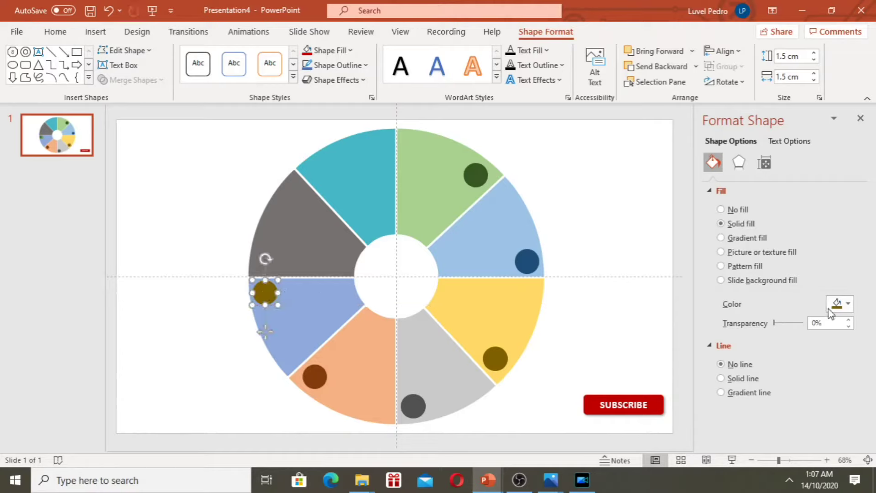
{"action": "left_click", "coordinate": [847, 304]}
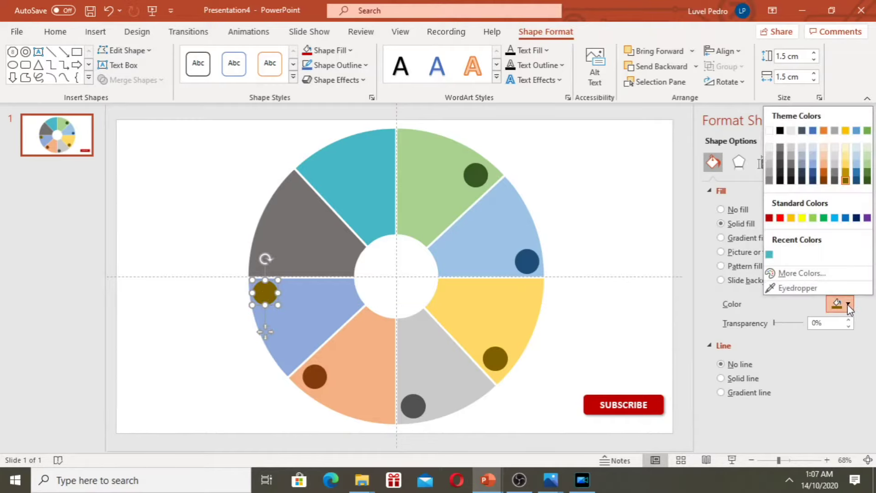
{"action": "left_click", "coordinate": [813, 180]}
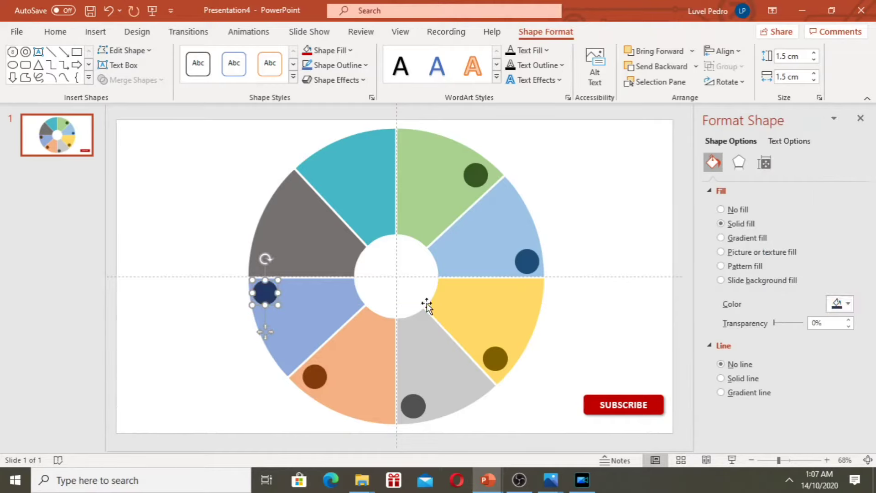
{"action": "key", "text": "ctrl+c"}
{"action": "key", "text": "ctrl+v"}
{"action": "left_click_drag", "start_coordinate": [266, 293], "coordinate": [296, 191]}
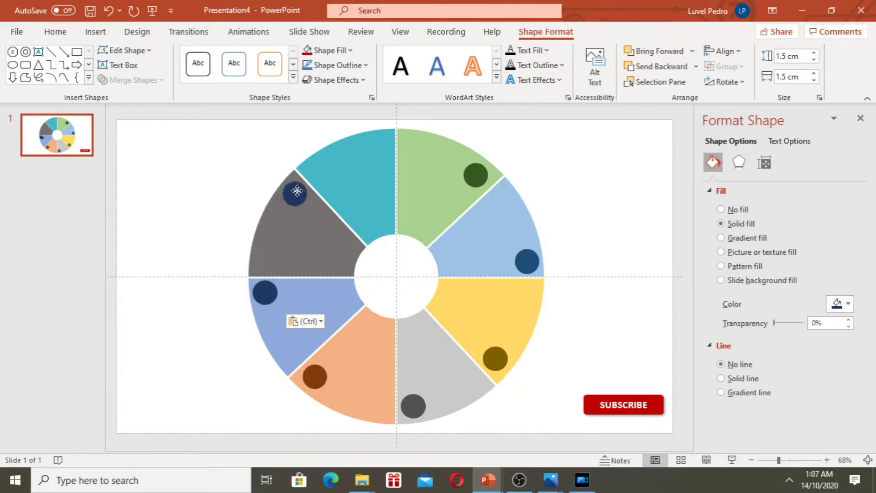
{"action": "left_click", "coordinate": [847, 304]}
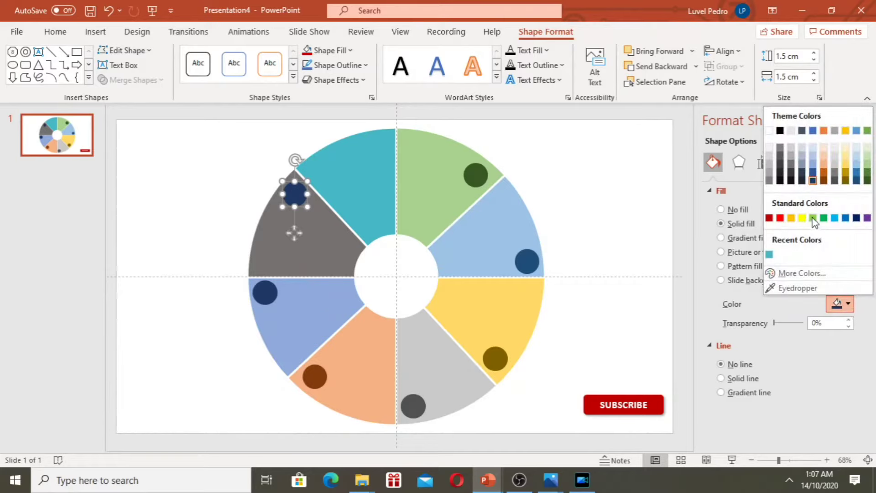
{"action": "left_click", "coordinate": [801, 181]}
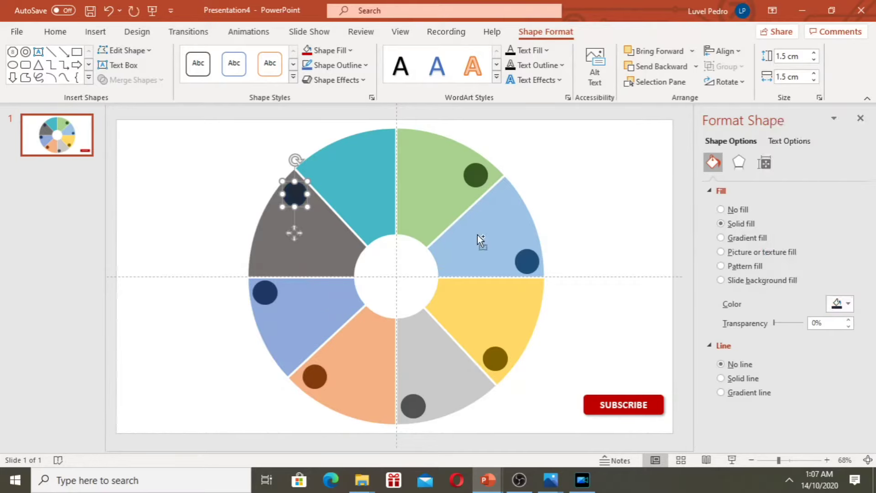
Place a circle on the teal wedge and give it a custom dark teal fill, #14677A
{"action": "key", "text": "ctrl+v"}
{"action": "mouse_move", "coordinate": [275, 283]}
{"action": "left_mouse_down"}
{"action": "mouse_move", "coordinate": [365, 157]}
{"action": "mouse_move", "coordinate": [380, 150]}
{"action": "left_mouse_up"}
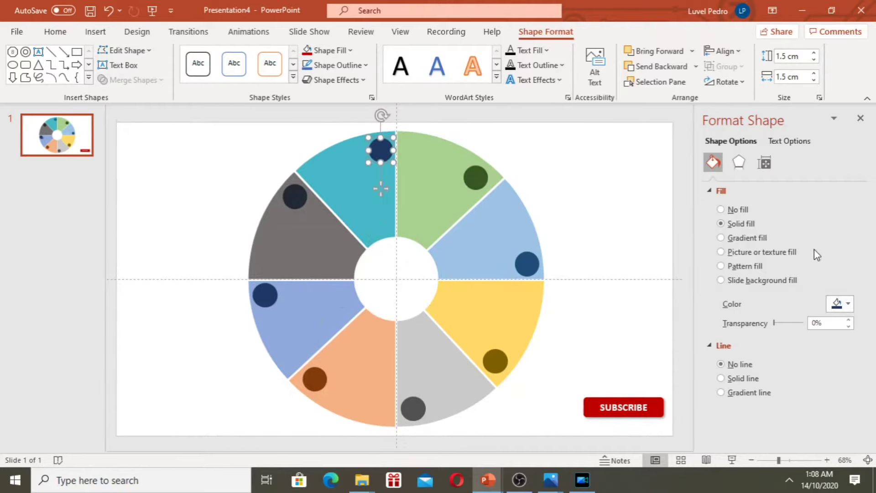
{"action": "left_click", "coordinate": [848, 304]}
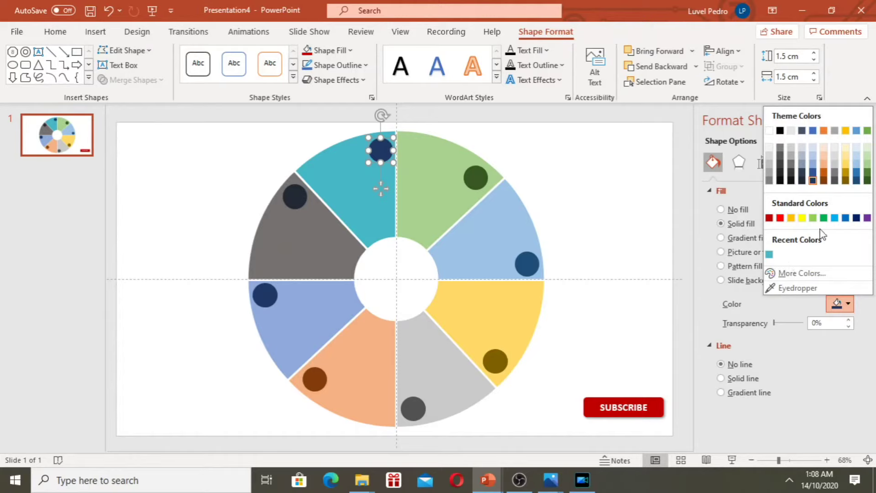
{"action": "left_click", "coordinate": [798, 274]}
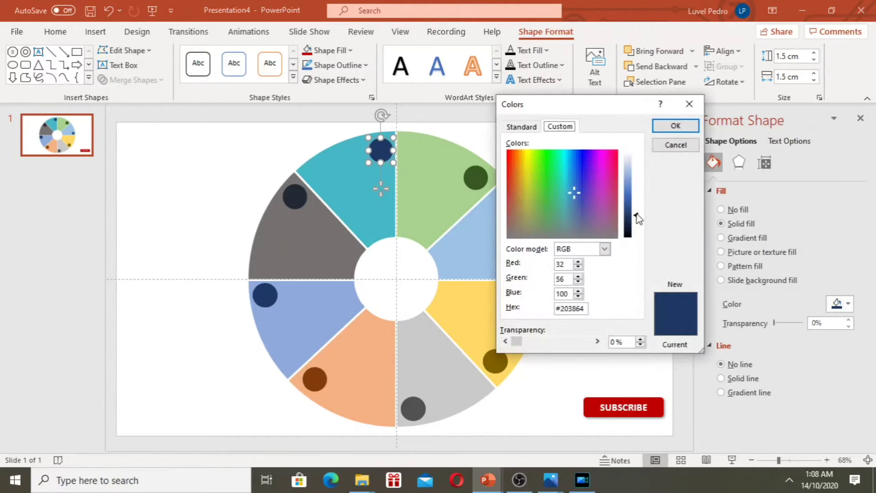
{"action": "left_click", "coordinate": [569, 181]}
{"action": "left_click_drag", "start_coordinate": [569, 181], "coordinate": [564, 175]}
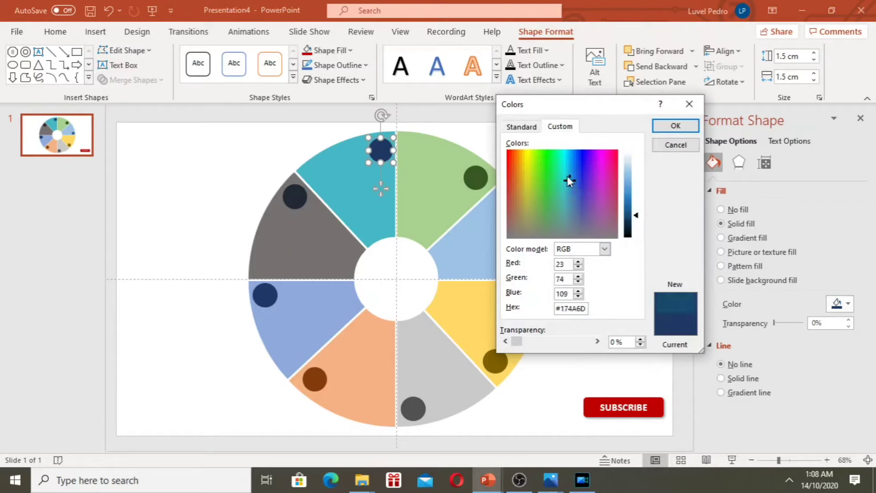
{"action": "left_click_drag", "start_coordinate": [636, 219], "coordinate": [637, 202]}
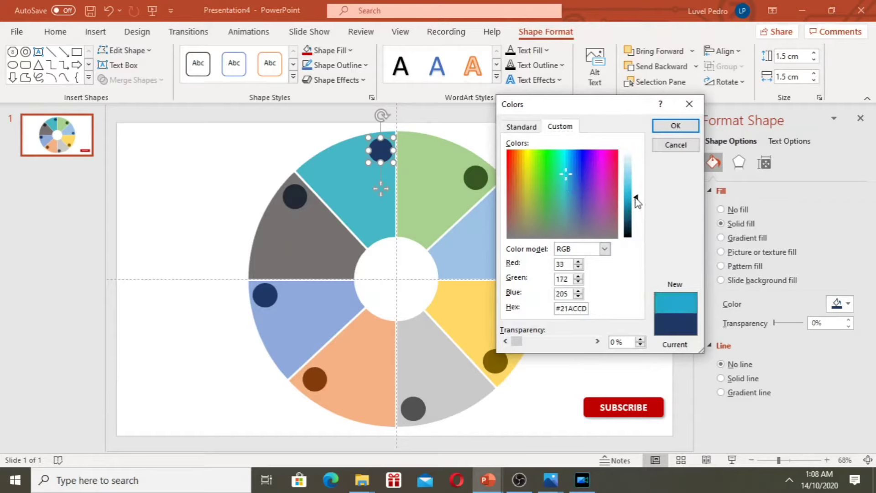
{"action": "left_click", "coordinate": [676, 126]}
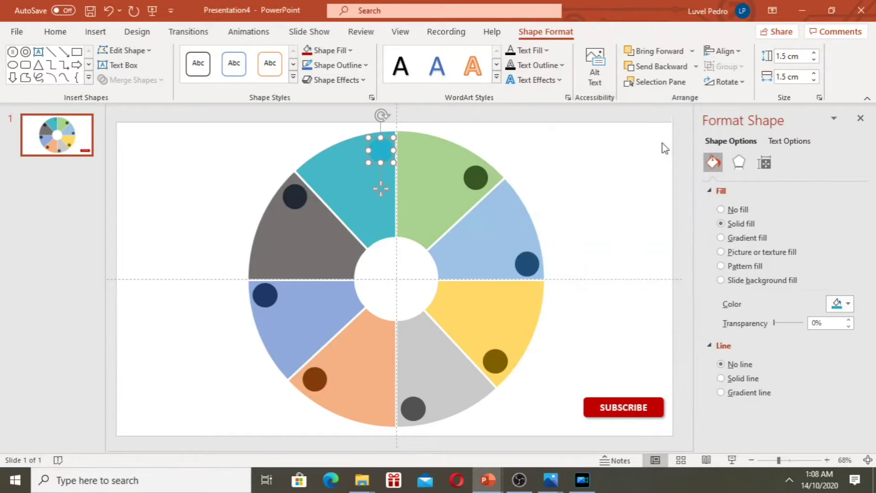
{"action": "left_click", "coordinate": [848, 304]}
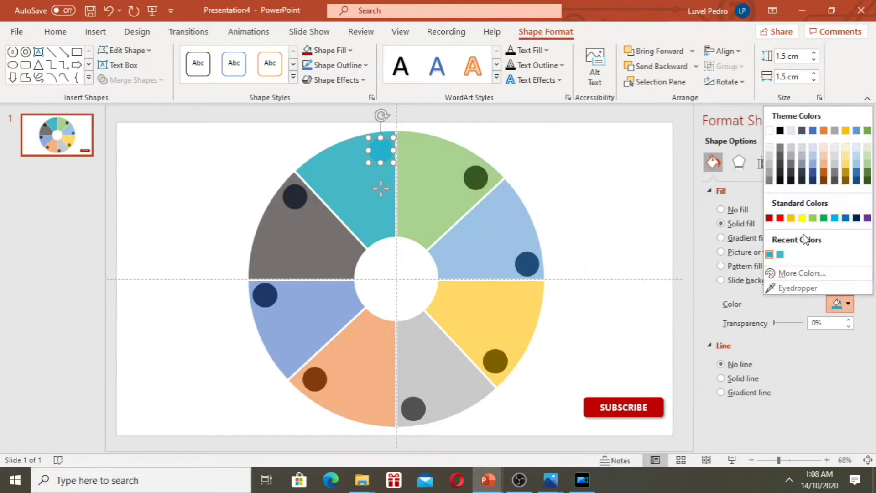
{"action": "left_click", "coordinate": [782, 276]}
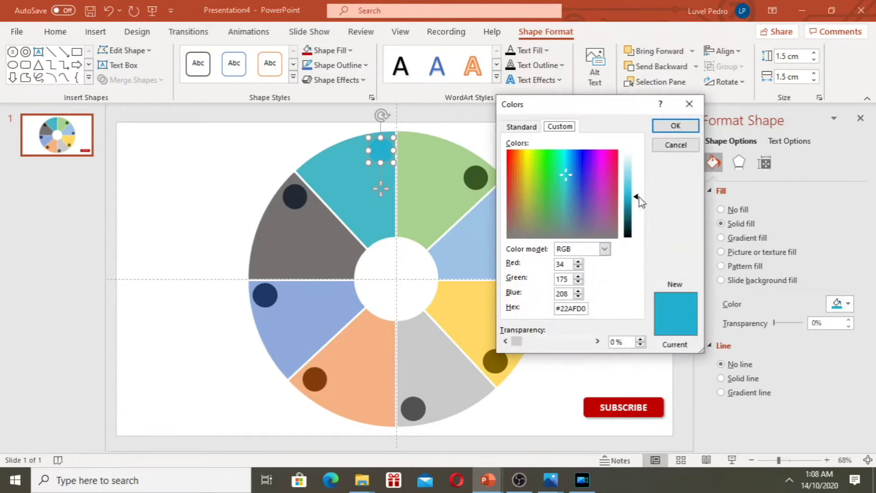
{"action": "left_click_drag", "start_coordinate": [639, 201], "coordinate": [637, 215]}
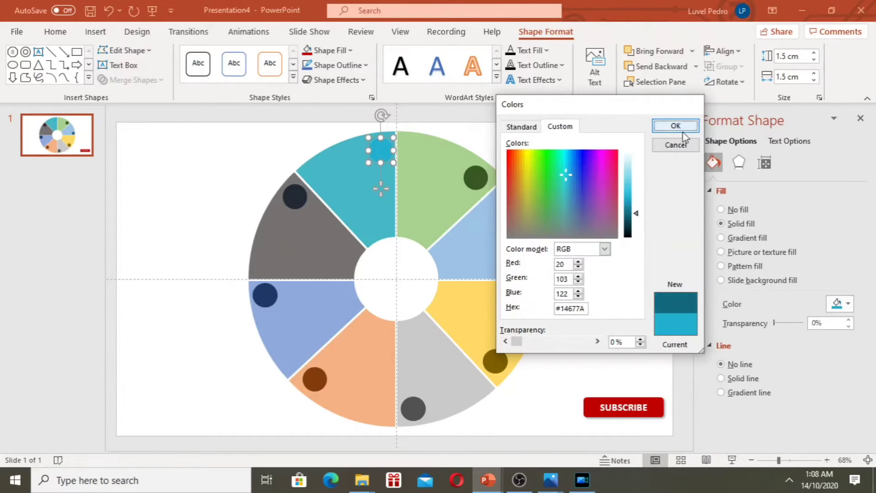
{"action": "left_click", "coordinate": [679, 129]}
{"action": "left_click", "coordinate": [627, 209]}
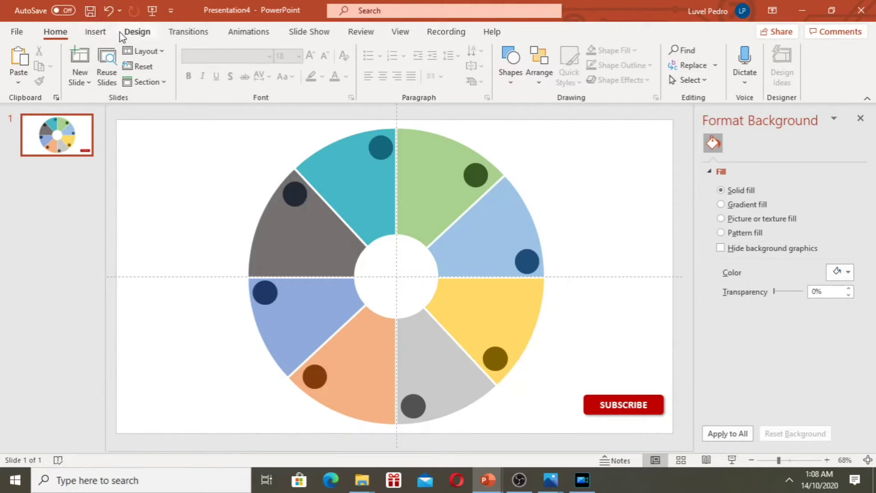
Add a text box reading 1 and move it onto the dark green circle
{"action": "left_click", "coordinate": [96, 32]}
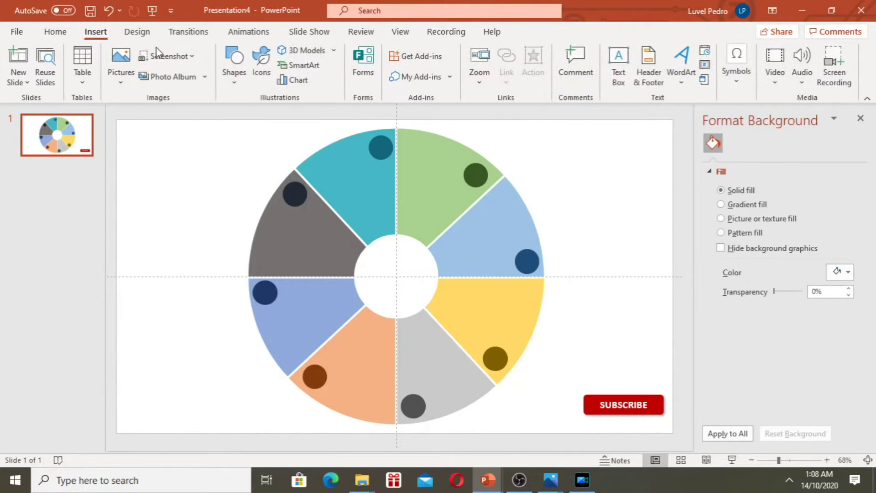
{"action": "left_click", "coordinate": [617, 69]}
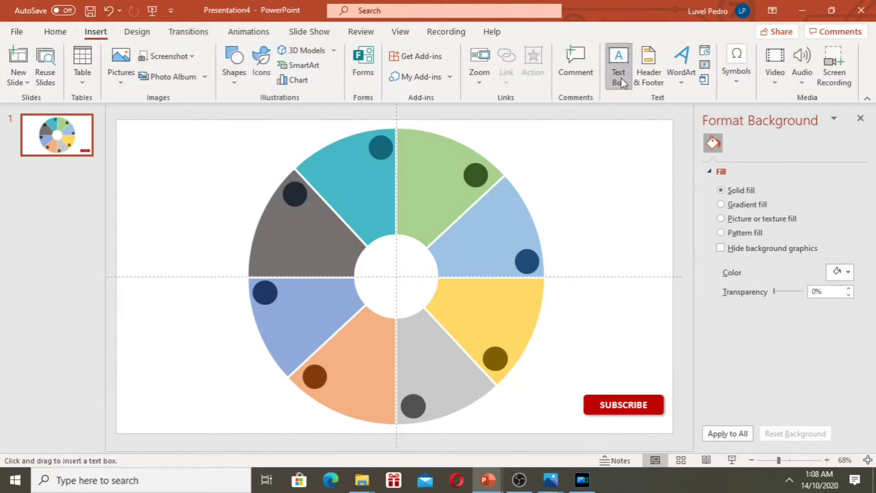
{"action": "left_click", "coordinate": [582, 172]}
{"action": "type", "text": "1"}
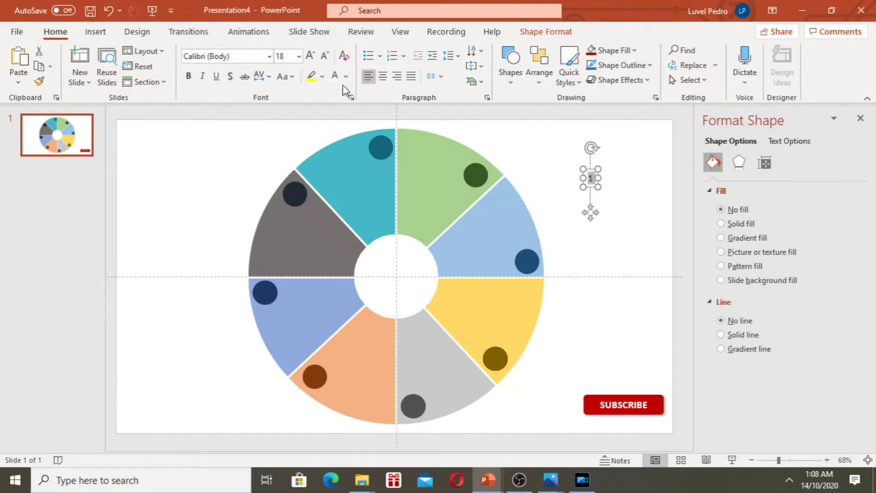
{"action": "key", "text": "ctrl+z"}
{"action": "mouse_move", "coordinate": [591, 168]}
{"action": "left_mouse_down"}
{"action": "mouse_move", "coordinate": [476, 164]}
{"action": "mouse_move", "coordinate": [475, 172]}
{"action": "left_mouse_up"}
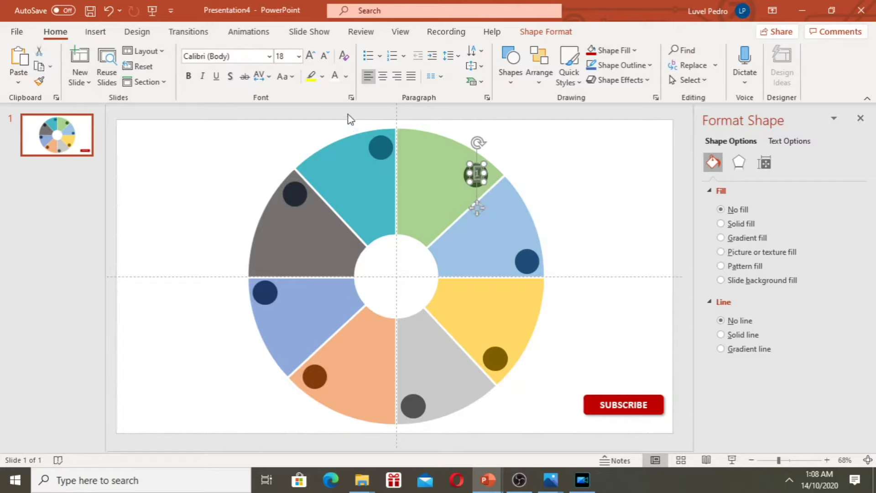
Make the 1 bold at 24 pt, centre it on the circle, and copy it toward the navy circle
{"action": "left_click", "coordinate": [188, 76]}
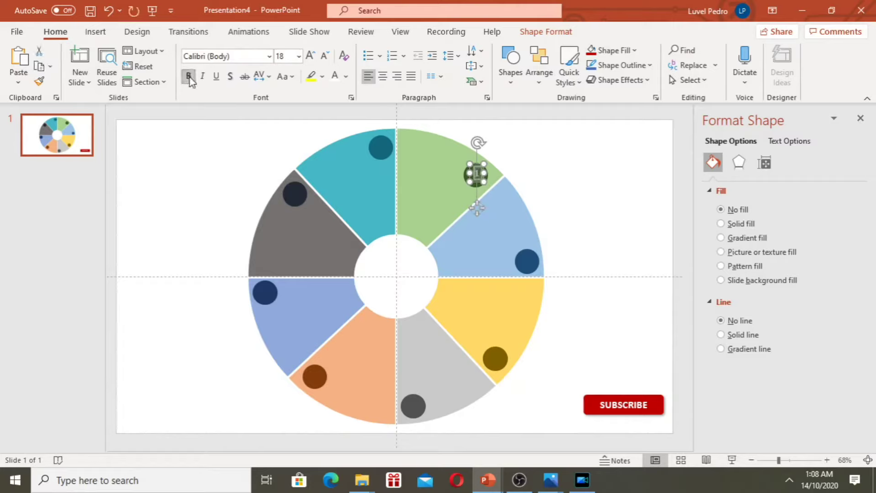
{"action": "left_click", "coordinate": [311, 55]}
{"action": "left_click", "coordinate": [311, 56]}
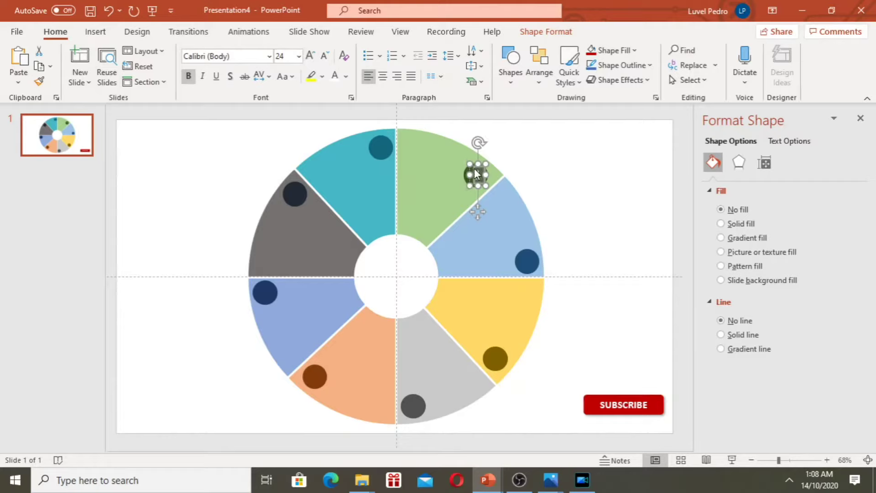
{"action": "left_click", "coordinate": [536, 199]}
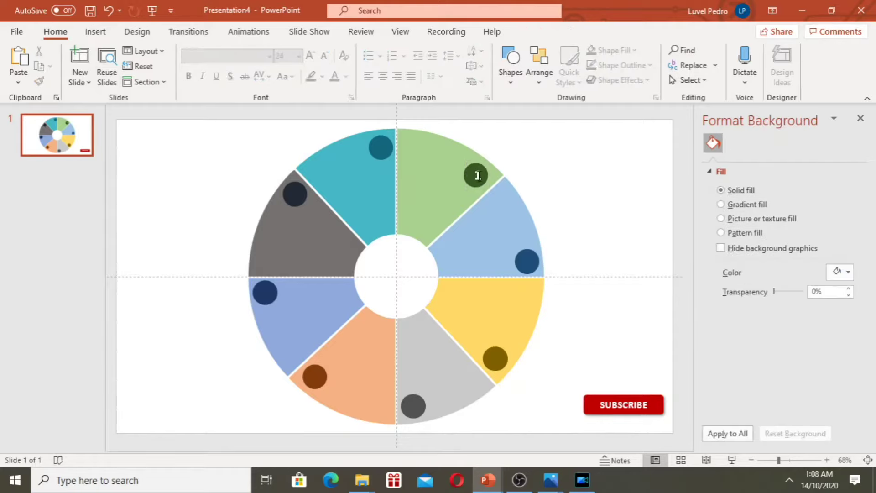
{"action": "left_click", "coordinate": [474, 178]}
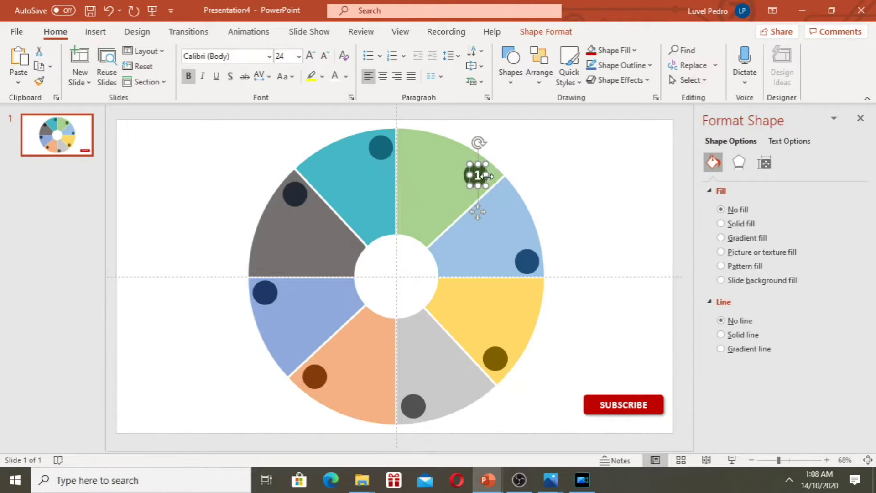
{"action": "key", "text": "ctrl+Left"}
{"action": "key", "text": "ctrl+Left"}
{"action": "key", "text": "ctrl+Left"}
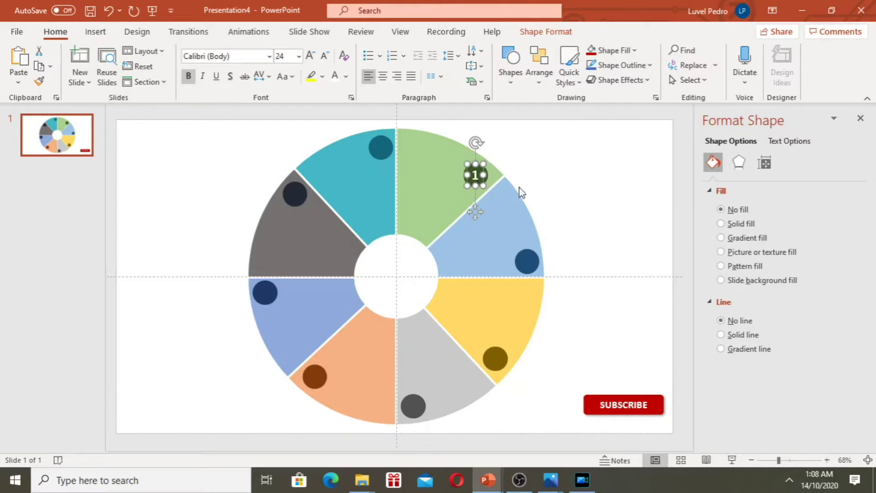
{"action": "left_click", "coordinate": [548, 168]}
{"action": "left_click", "coordinate": [470, 185]}
{"action": "key", "text": "Right"}
{"action": "key", "text": "Down"}
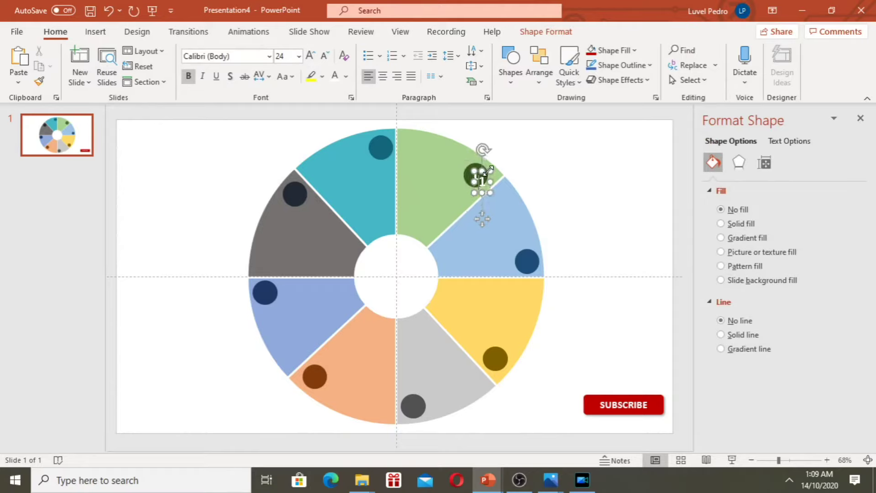
{"action": "left_click_drag", "start_coordinate": [492, 172], "coordinate": [535, 268]}
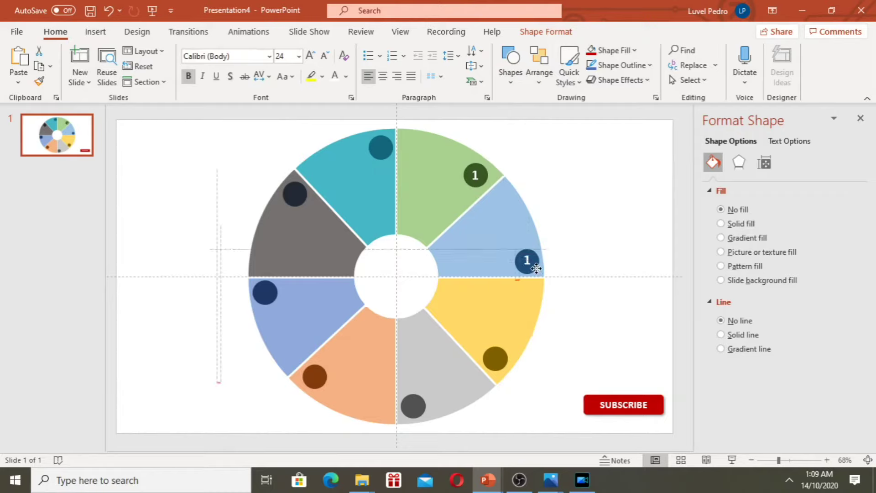
Renumber the copy on the navy circle as 2 and put a label copy on the yellow wedge's circle
{"action": "left_click_drag", "start_coordinate": [535, 268], "coordinate": [537, 269]}
{"action": "left_click", "coordinate": [528, 261]}
{"action": "key", "text": "BackSpace"}
{"action": "type", "text": "2"}
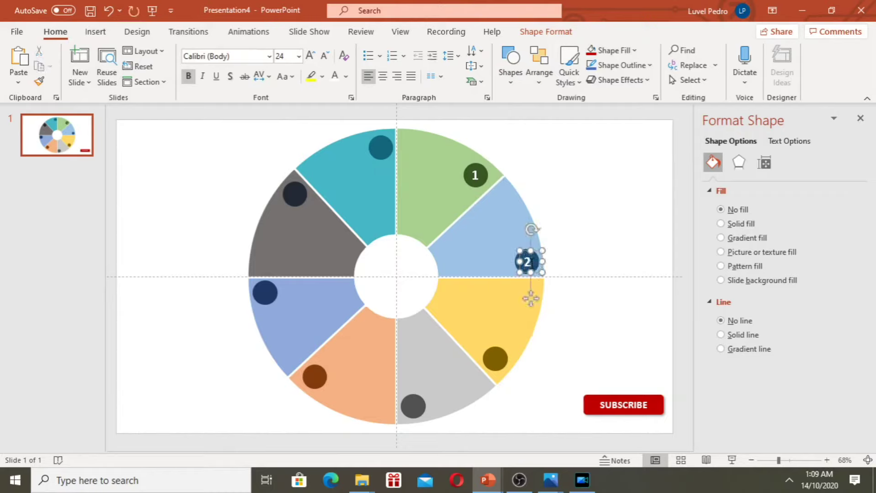
{"action": "left_click", "coordinate": [568, 275]}
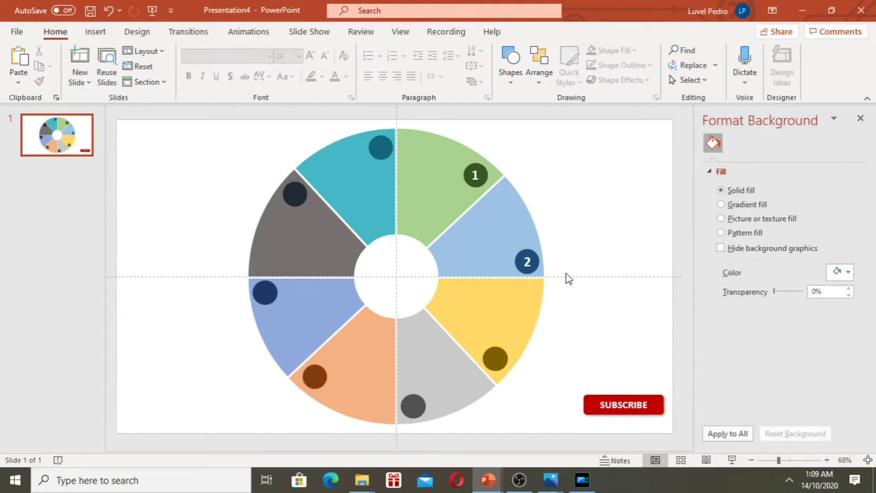
{"action": "key", "text": "ctrl+v"}
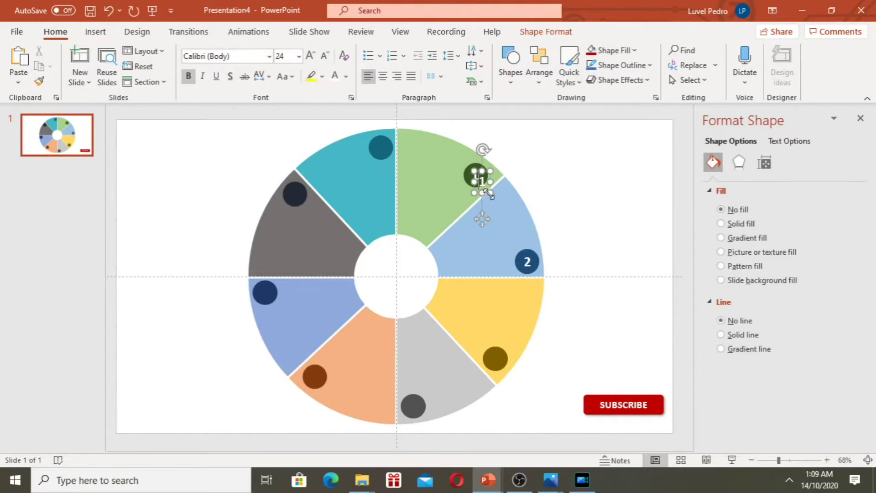
{"action": "left_click", "coordinate": [530, 261]}
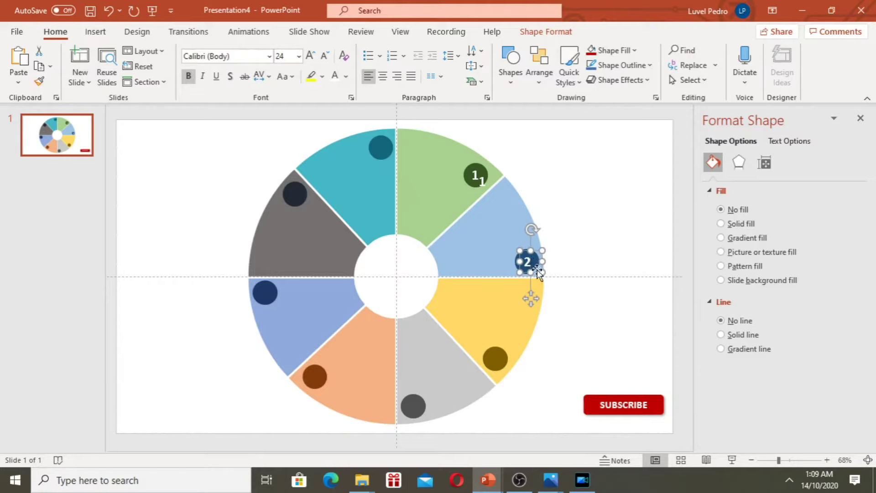
{"action": "mouse_move", "coordinate": [532, 270]}
{"action": "left_mouse_down"}
{"action": "mouse_move", "coordinate": [540, 277]}
{"action": "mouse_move", "coordinate": [504, 369]}
{"action": "left_mouse_up"}
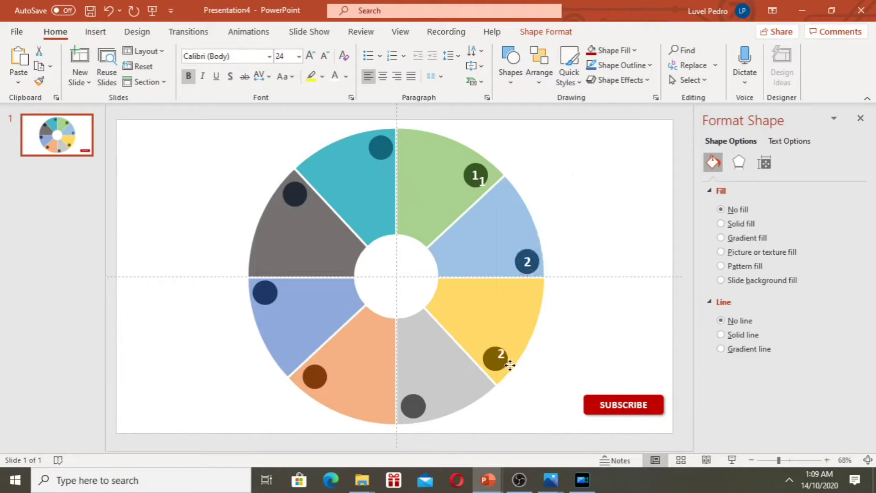
{"action": "left_click_drag", "start_coordinate": [503, 369], "coordinate": [506, 369]}
{"action": "type", "text": "3"}
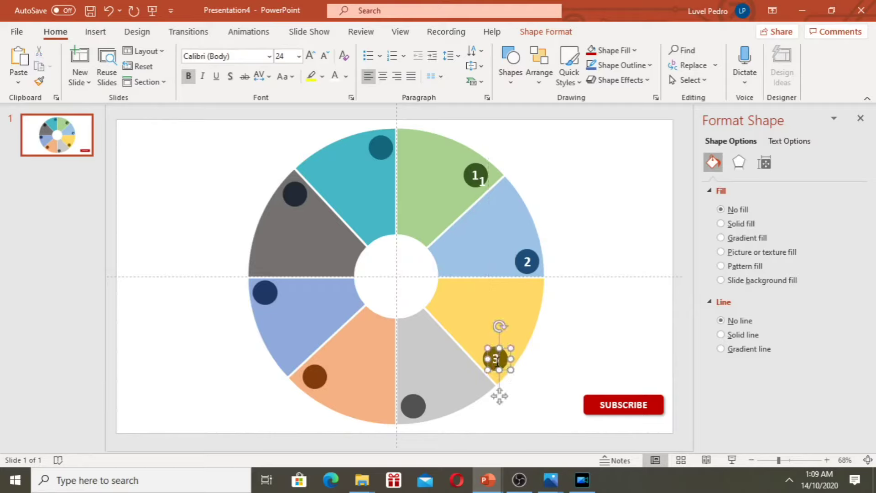
{"action": "mouse_move", "coordinate": [539, 277]}
{"action": "left_mouse_down"}
{"action": "mouse_move", "coordinate": [544, 287]}
{"action": "mouse_move", "coordinate": [511, 379]}
{"action": "left_mouse_up"}
{"action": "left_click", "coordinate": [540, 293]}
{"action": "key", "text": "ctrl+z"}
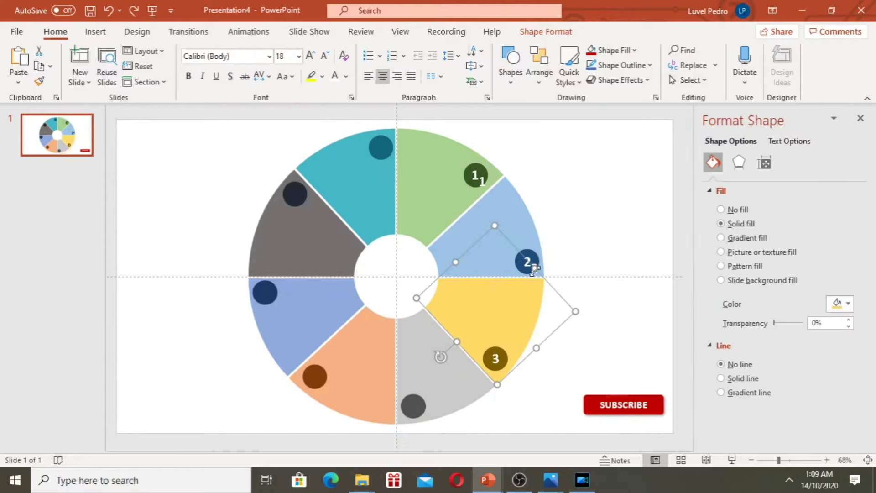
{"action": "left_click", "coordinate": [535, 262]}
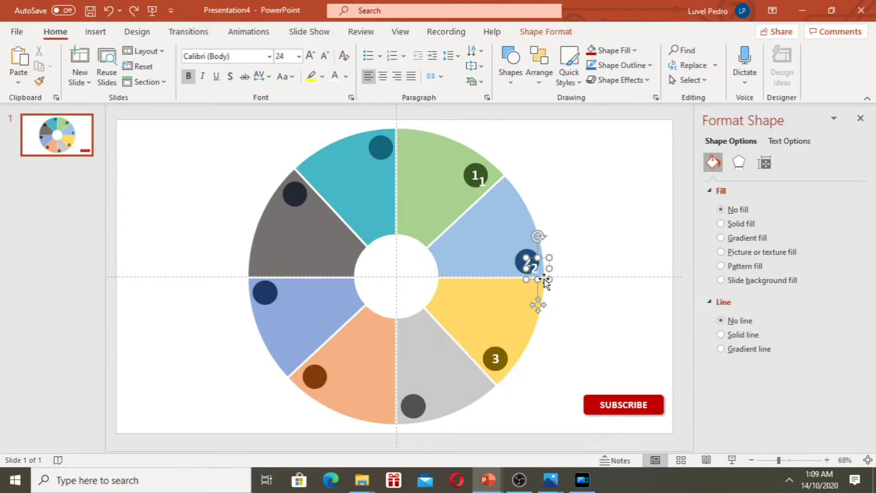
Copy labels onto the grey and orange wedges' circles, numbering them 4 and 5
{"action": "left_click_drag", "start_coordinate": [536, 274], "coordinate": [422, 416]}
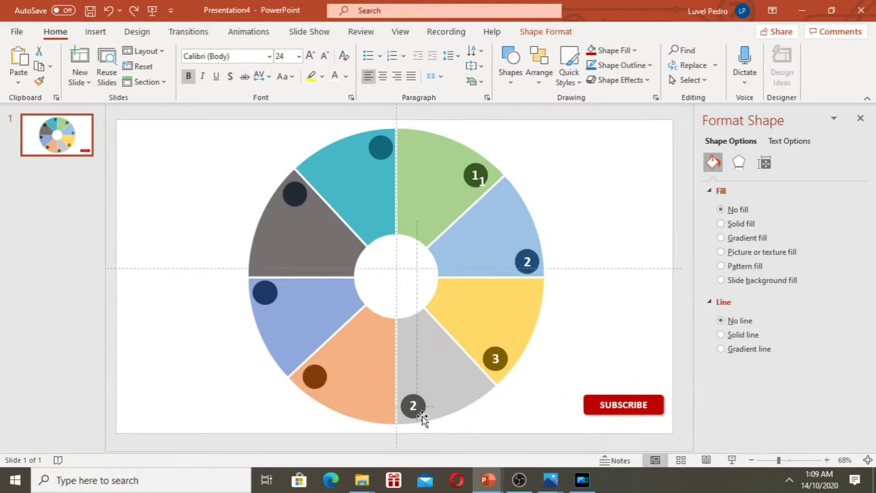
{"action": "scroll", "coordinate": [422, 415], "scroll_direction": "down", "scroll_amount": 1}
{"action": "left_click", "coordinate": [417, 398]}
{"action": "type", "text": "4"}
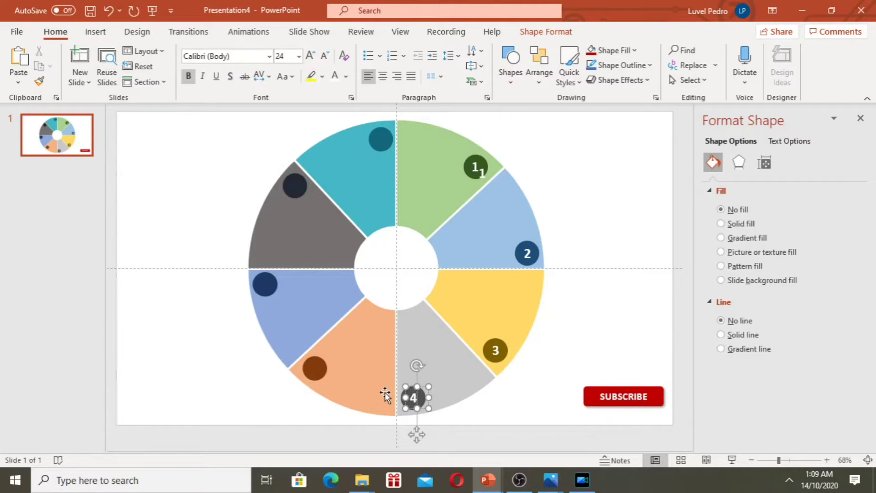
{"action": "left_click", "coordinate": [407, 407]}
{"action": "mouse_move", "coordinate": [404, 410]}
{"action": "left_mouse_down"}
{"action": "mouse_move", "coordinate": [423, 414]}
{"action": "mouse_move", "coordinate": [311, 388]}
{"action": "left_mouse_up"}
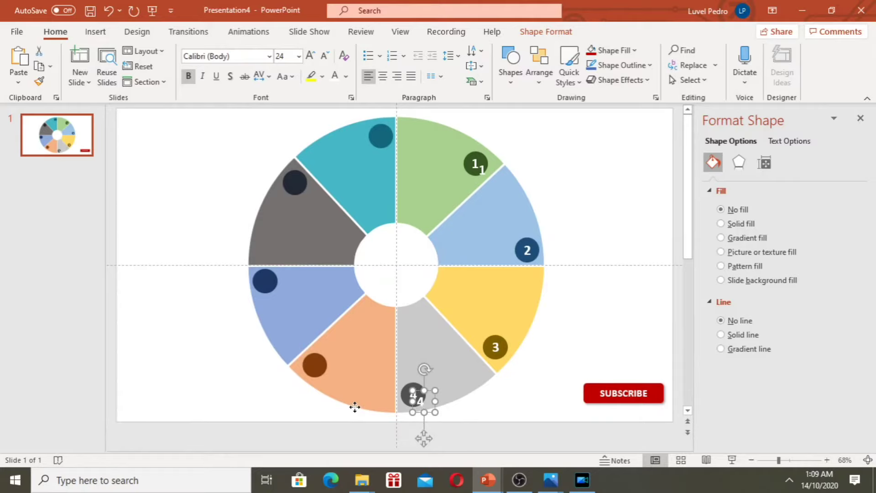
{"action": "left_click", "coordinate": [313, 377]}
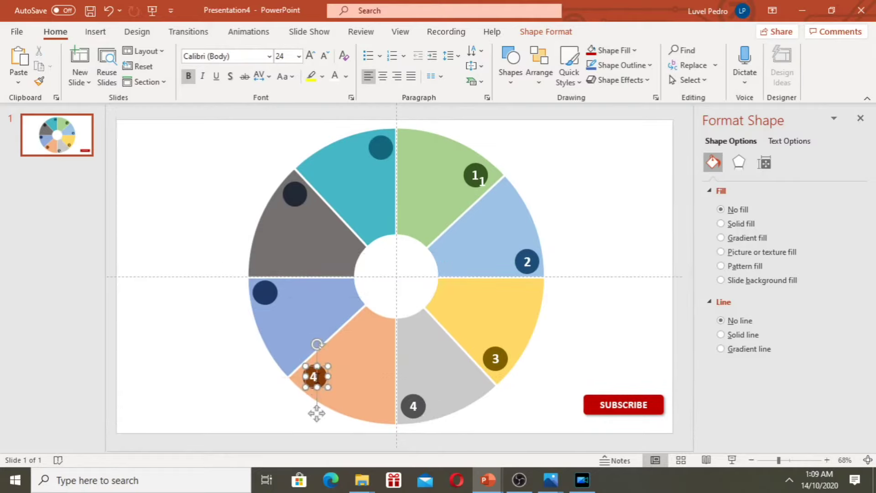
{"action": "key", "text": "ctrl+z"}
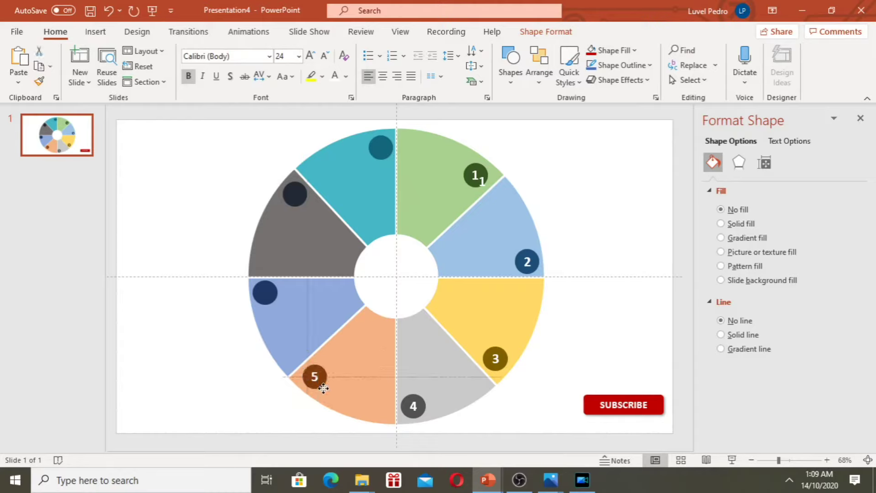
{"action": "left_click_drag", "start_coordinate": [323, 387], "coordinate": [323, 388]}
{"action": "key", "text": "ctrl+z"}
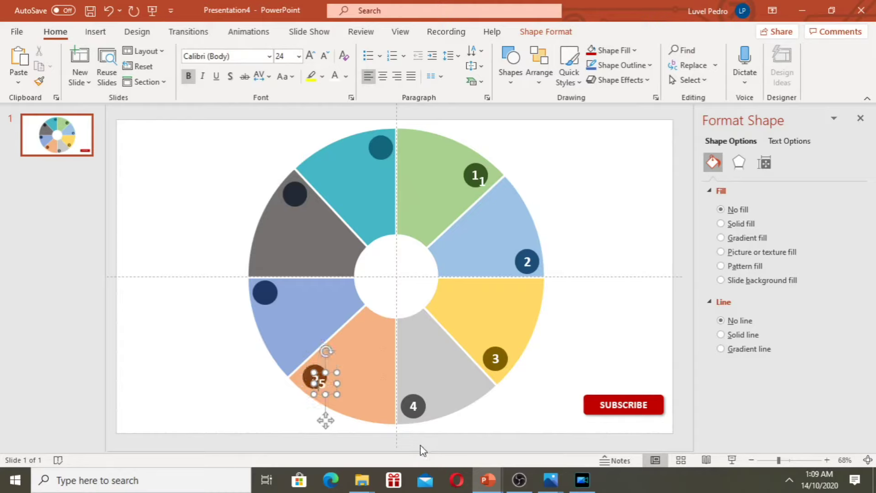
Copy labels onto the dark-blue, grey and teal circles, numbering them 6, 7 and 8
{"action": "left_click_drag", "start_coordinate": [332, 376], "coordinate": [273, 284]}
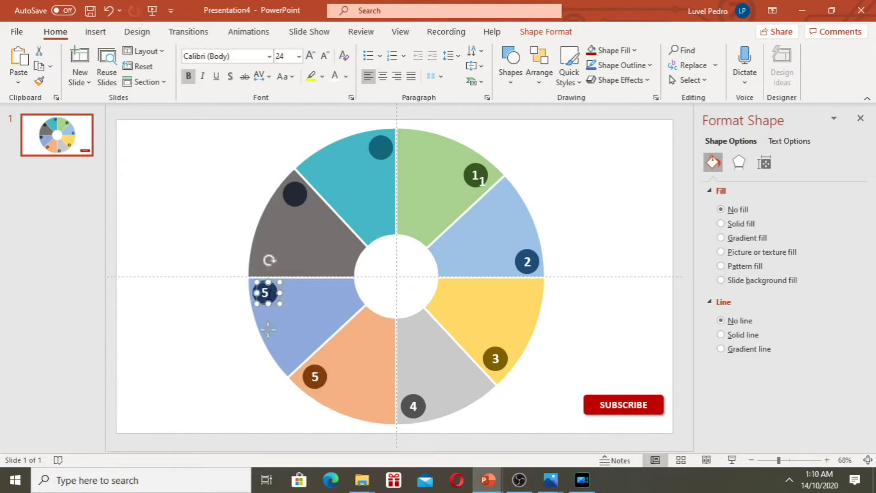
{"action": "left_click", "coordinate": [268, 294]}
{"action": "key", "text": "BackSpace"}
{"action": "type", "text": "6"}
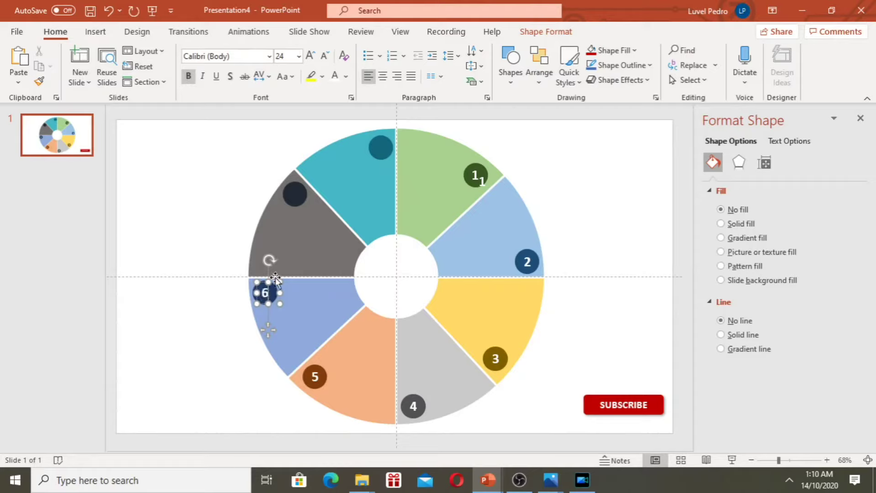
{"action": "left_click", "coordinate": [277, 286]}
{"action": "left_click_drag", "start_coordinate": [277, 285], "coordinate": [302, 184]}
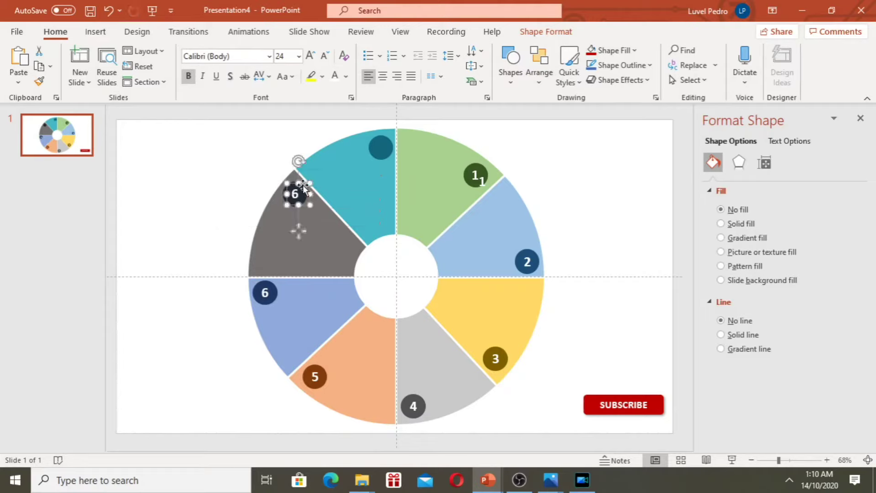
{"action": "type", "text": "7"}
{"action": "left_click", "coordinate": [303, 205]}
{"action": "mouse_move", "coordinate": [308, 202]}
{"action": "left_mouse_down"}
{"action": "mouse_move", "coordinate": [378, 163]}
{"action": "mouse_move", "coordinate": [384, 150]}
{"action": "left_mouse_up"}
{"action": "left_click", "coordinate": [385, 150]}
{"action": "key", "text": "BackSpace"}
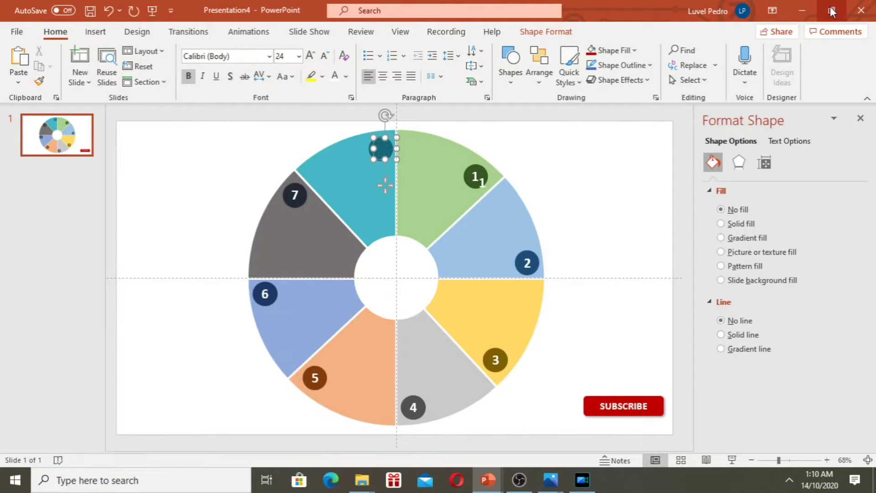
{"action": "type", "text": "8"}
{"action": "left_click", "coordinate": [573, 164]}
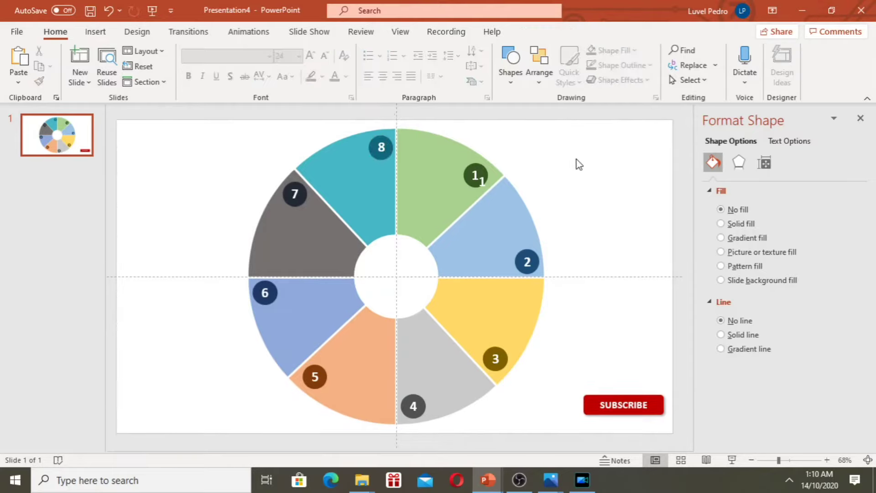
{"action": "left_click", "coordinate": [95, 32]}
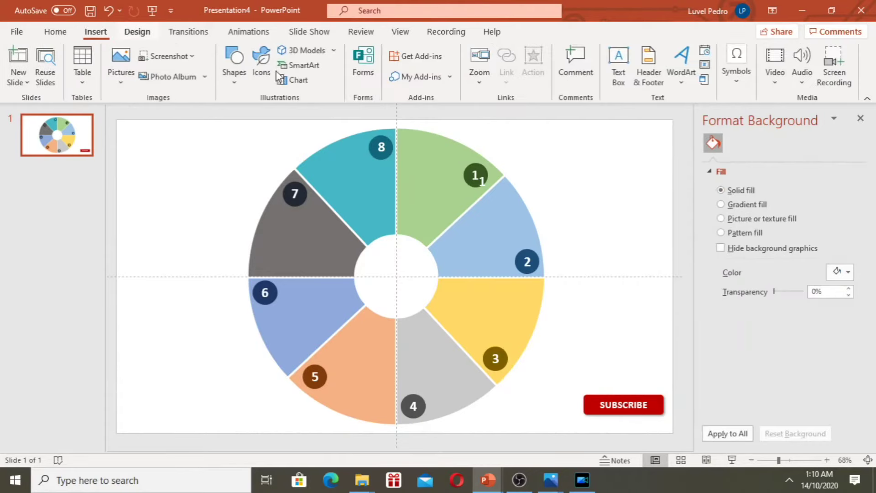
Add a text box beside the ring with 'Your text here' on two lines and start a third line
{"action": "left_click", "coordinate": [619, 68]}
{"action": "left_click", "coordinate": [570, 178]}
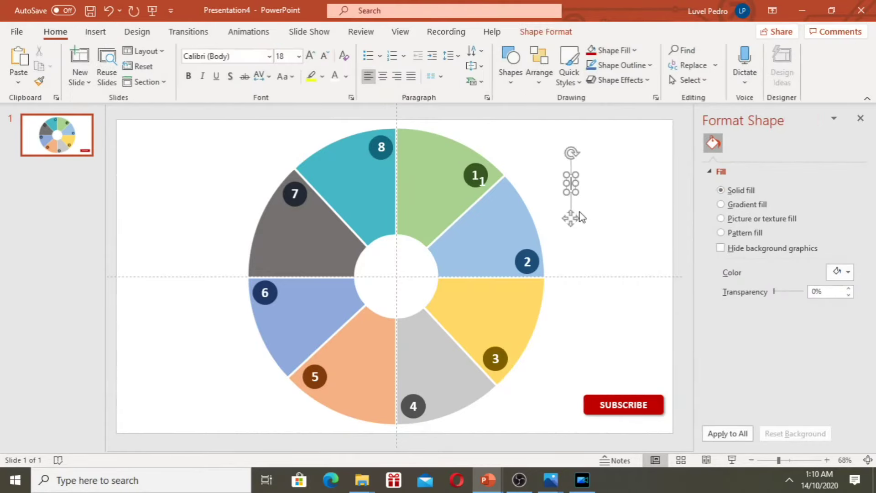
{"action": "type", "text": "You"}
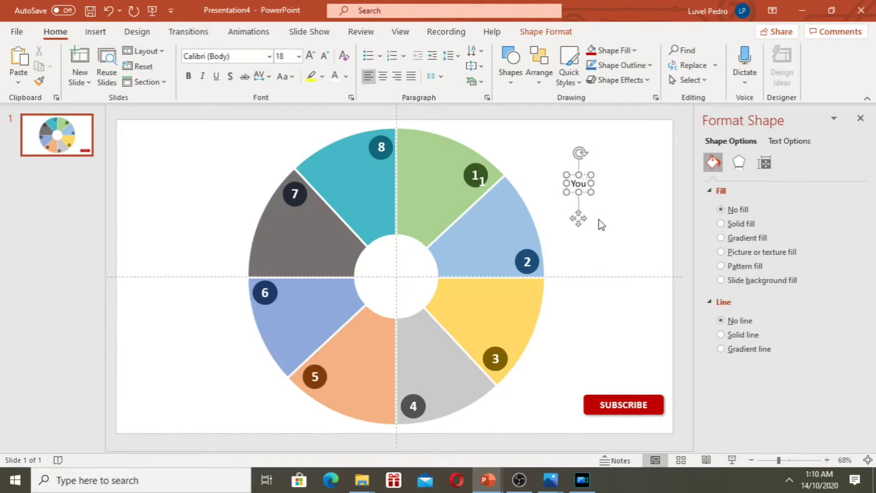
{"action": "type", "text": "r text here"}
{"action": "key", "text": "Return"}
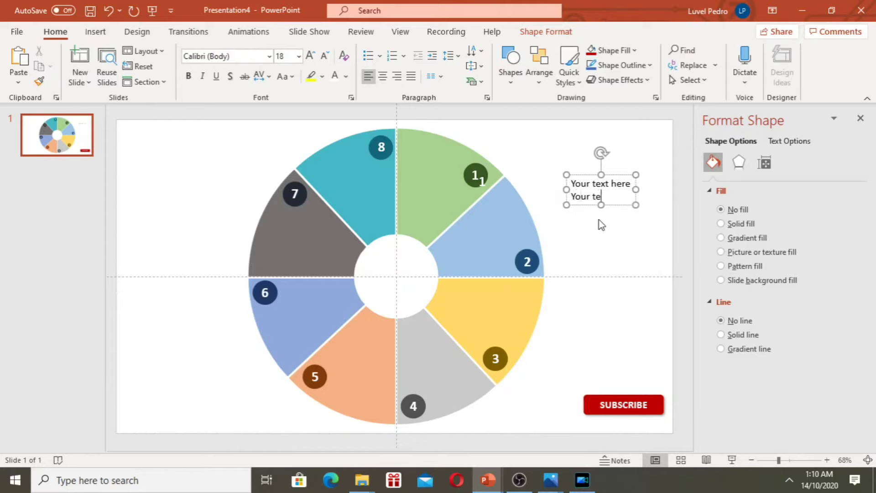
{"action": "type", "text": "xt here"}
{"action": "key", "text": "Return"}
{"action": "type", "text": "our text "}
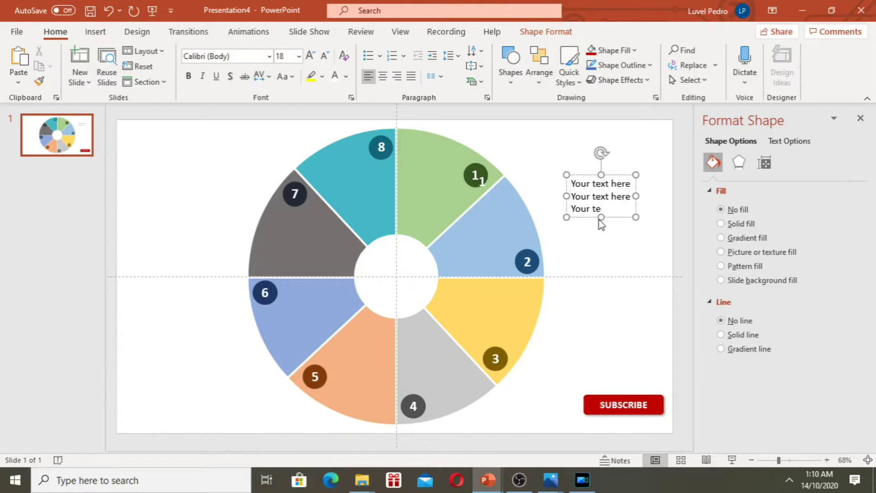
{"action": "type", "text": "here"}
Move the 'Your text here' block into the green wedge and shrink its text to 14 pt
{"action": "left_click", "coordinate": [602, 263]}
{"action": "left_click", "coordinate": [482, 191]}
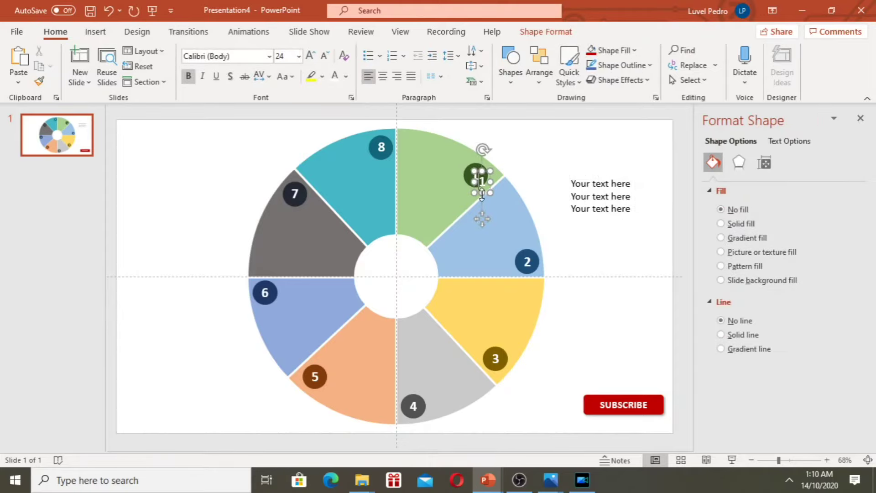
{"action": "left_click", "coordinate": [501, 214]}
{"action": "mouse_move", "coordinate": [606, 215]}
{"action": "left_mouse_down"}
{"action": "mouse_move", "coordinate": [531, 221]}
{"action": "mouse_move", "coordinate": [447, 200]}
{"action": "left_mouse_up"}
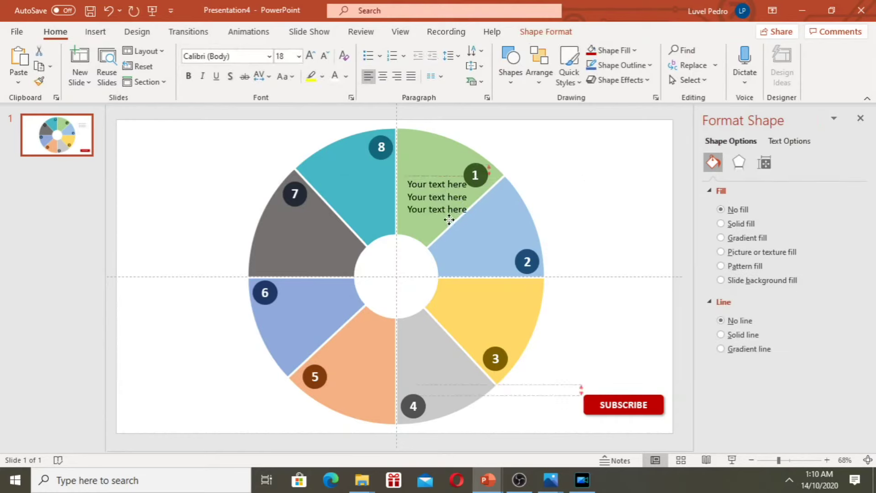
{"action": "key", "text": "ctrl+a"}
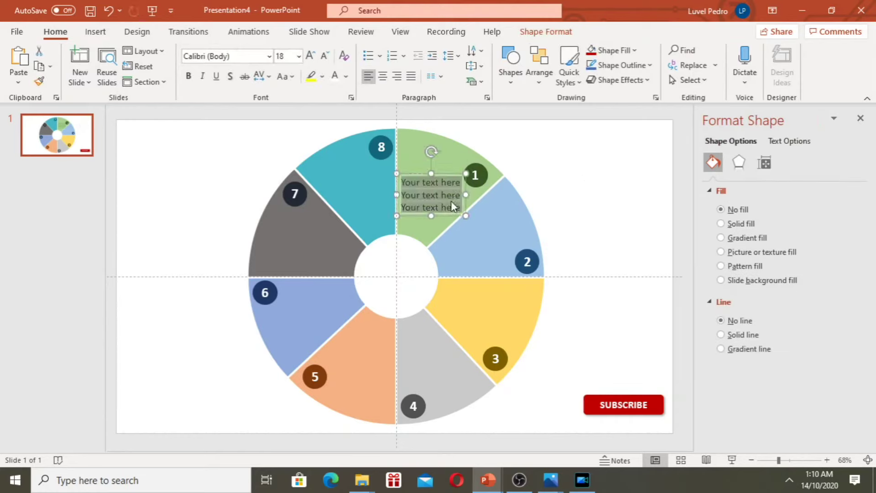
{"action": "left_click", "coordinate": [329, 62]}
{"action": "left_click", "coordinate": [329, 62]}
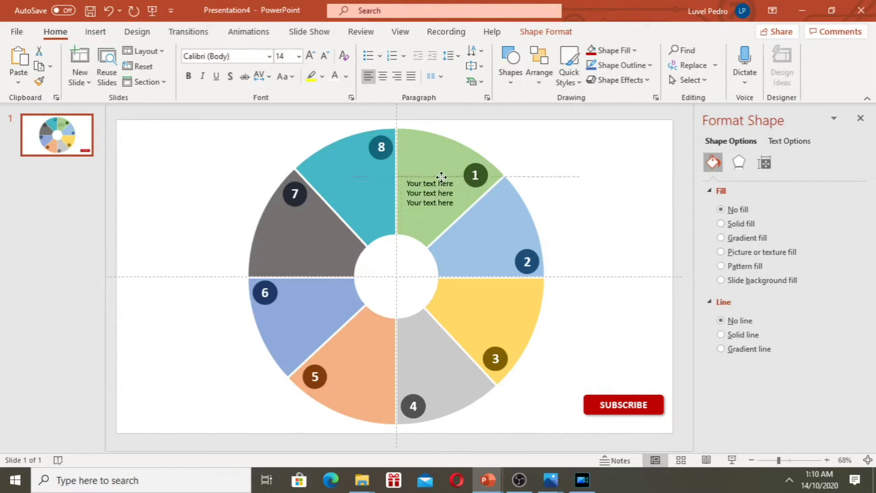
{"action": "left_click_drag", "start_coordinate": [438, 178], "coordinate": [446, 181]}
Duplicate the block into the blue, yellow, grey, dark-blue and teal wedges and beside the ring
{"action": "key", "text": "ctrl+d"}
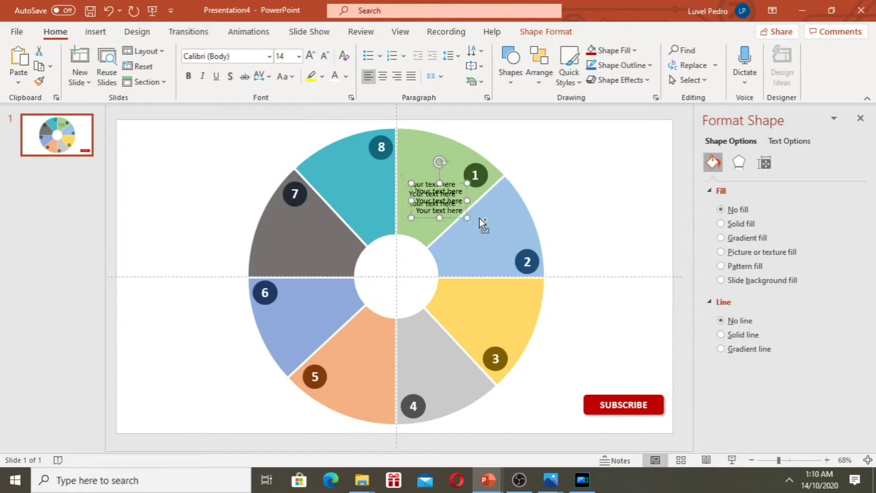
{"action": "left_click_drag", "start_coordinate": [472, 226], "coordinate": [511, 272]}
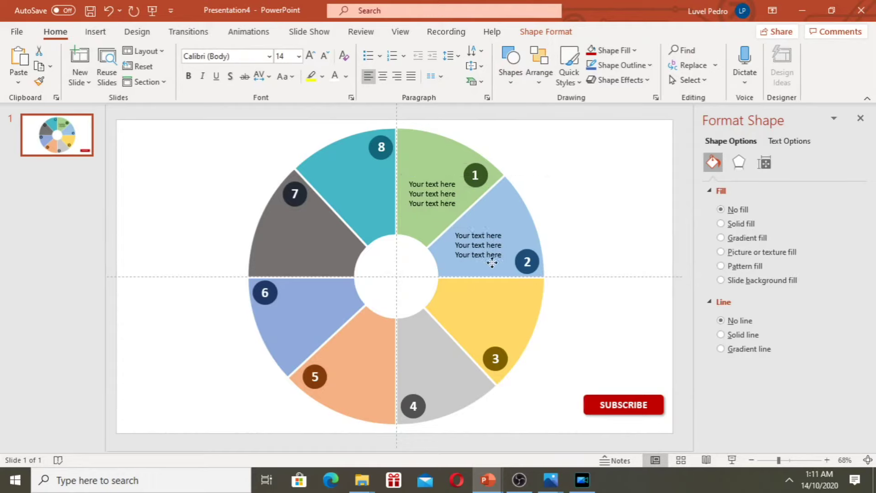
{"action": "key", "text": "ctrl+d"}
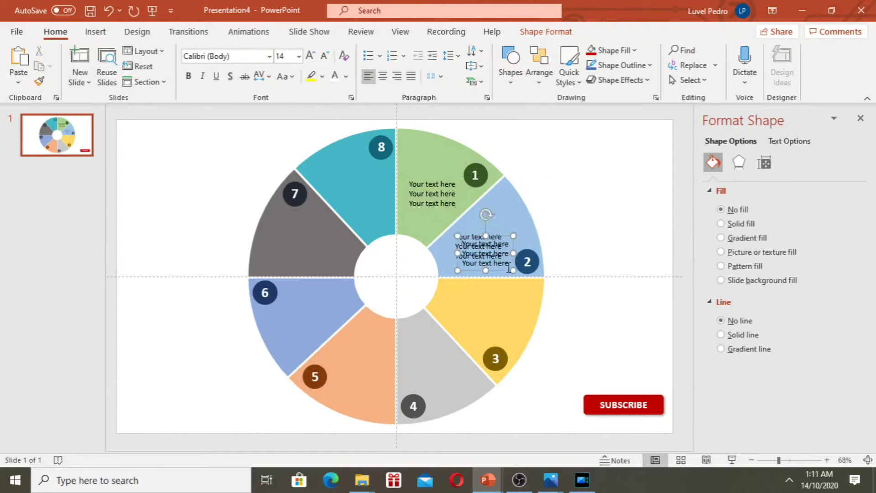
{"action": "left_click_drag", "start_coordinate": [497, 270], "coordinate": [499, 328]}
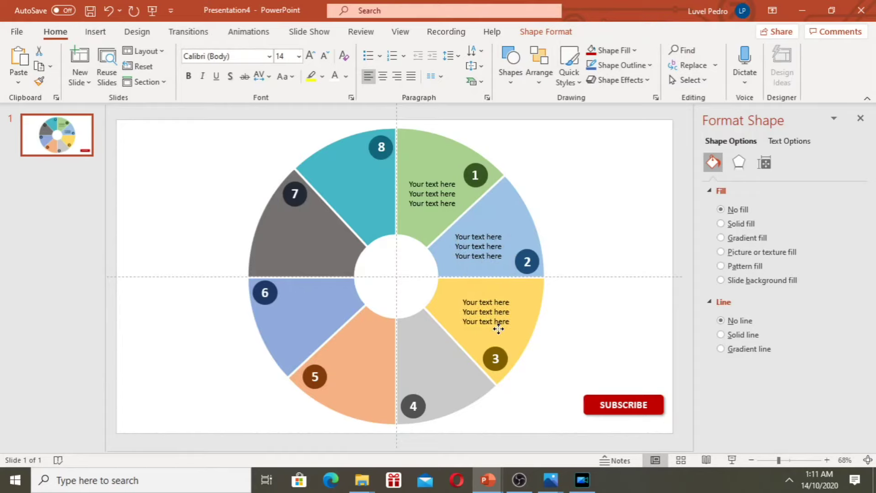
{"action": "key", "text": "ctrl+d"}
{"action": "mouse_move", "coordinate": [505, 335]}
{"action": "left_mouse_down"}
{"action": "mouse_move", "coordinate": [442, 383]}
{"action": "mouse_move", "coordinate": [369, 379]}
{"action": "mouse_move", "coordinate": [391, 381]}
{"action": "mouse_move", "coordinate": [322, 331]}
{"action": "left_mouse_up"}
{"action": "key", "text": "ctrl+d"}
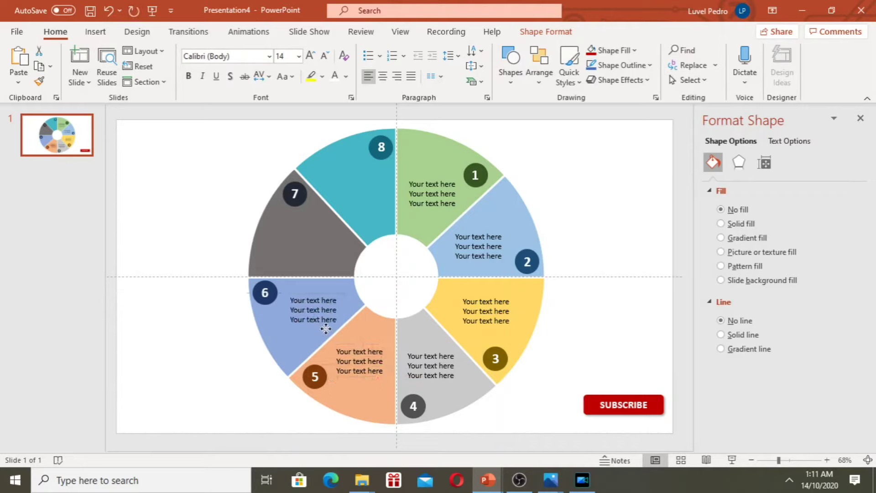
{"action": "left_click_drag", "start_coordinate": [323, 331], "coordinate": [324, 263]}
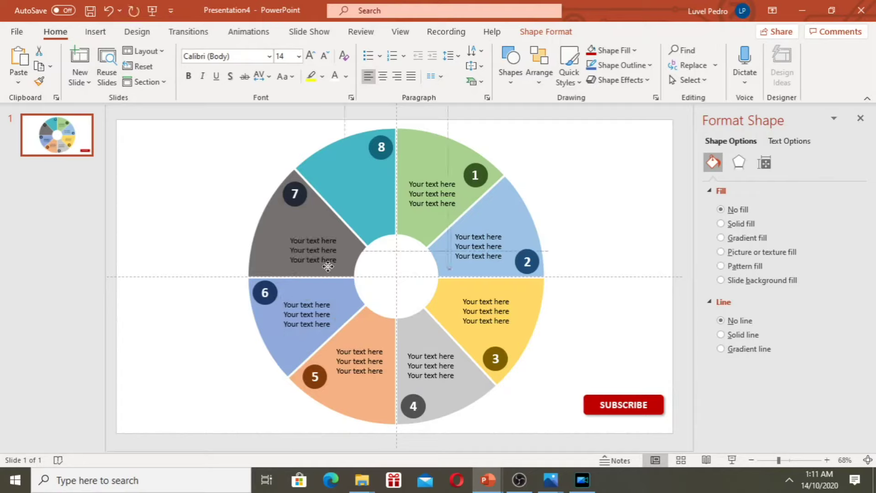
{"action": "mouse_move", "coordinate": [325, 263]}
{"action": "left_mouse_down"}
{"action": "mouse_move", "coordinate": [340, 268]}
{"action": "mouse_move", "coordinate": [376, 209]}
{"action": "left_mouse_up"}
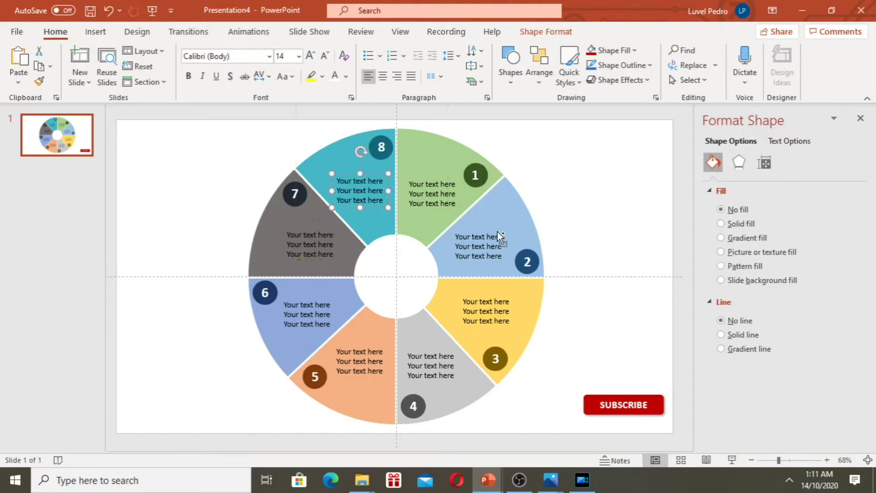
{"action": "left_click_drag", "start_coordinate": [444, 205], "coordinate": [616, 220]}
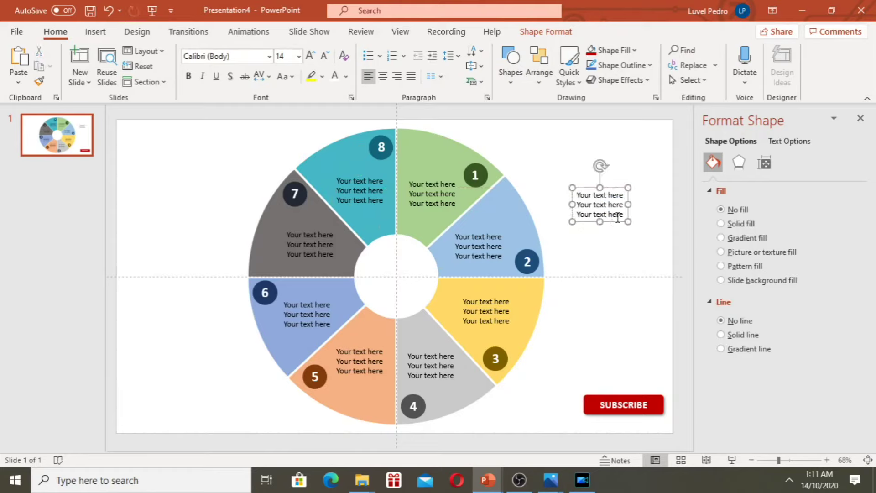
Retype the spare block as 'TITLE HERE', bold at 20 pt, and centre it in the middle circle
{"action": "key", "text": "ctrl+a"}
{"action": "key", "text": "Delete"}
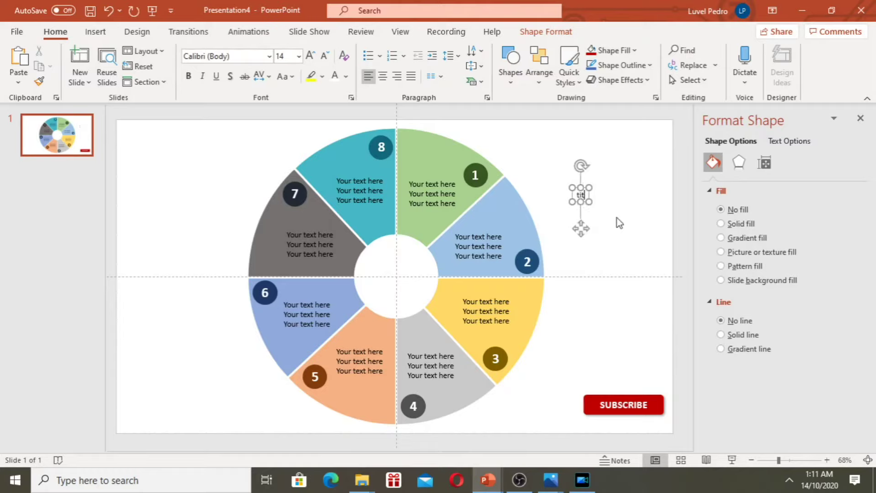
{"action": "type", "text": "TITLE HERE"}
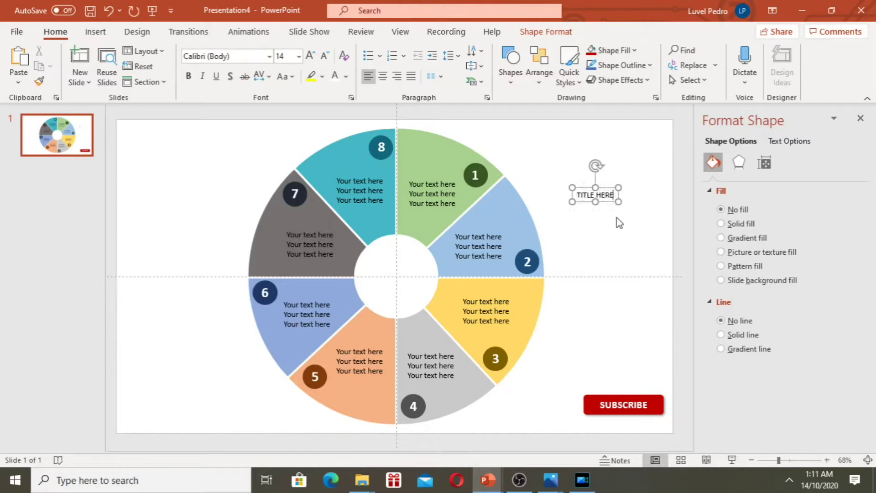
{"action": "key", "text": "ctrl+a"}
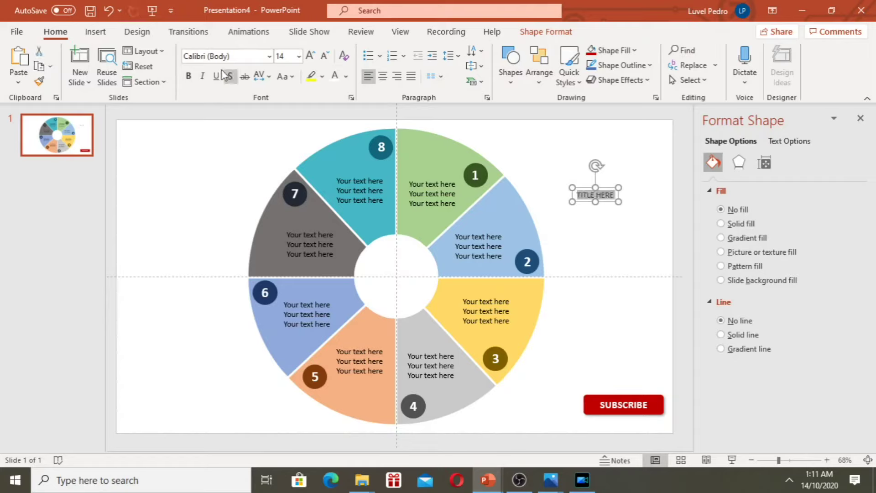
{"action": "left_click", "coordinate": [188, 75]}
{"action": "left_click", "coordinate": [309, 55]}
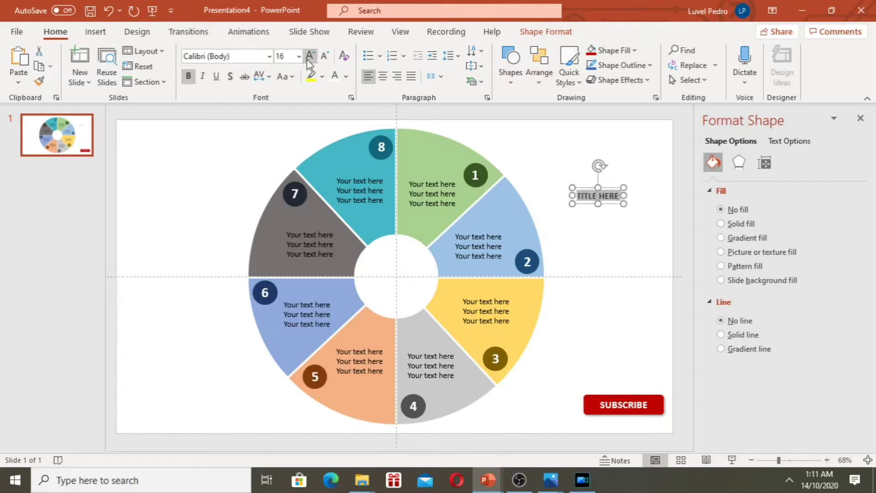
{"action": "left_click_drag", "start_coordinate": [615, 206], "coordinate": [412, 281]}
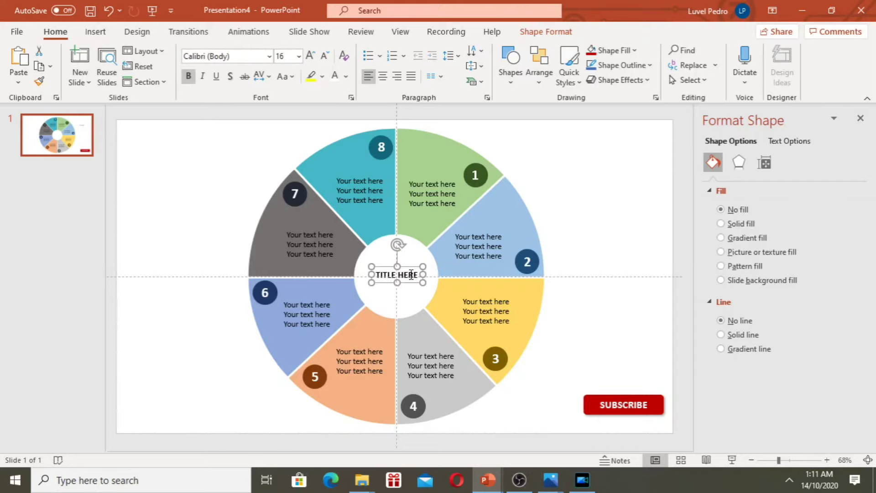
{"action": "left_click", "coordinate": [310, 56]}
{"action": "left_click", "coordinate": [310, 56]}
{"action": "left_click_drag", "start_coordinate": [420, 284], "coordinate": [414, 283]}
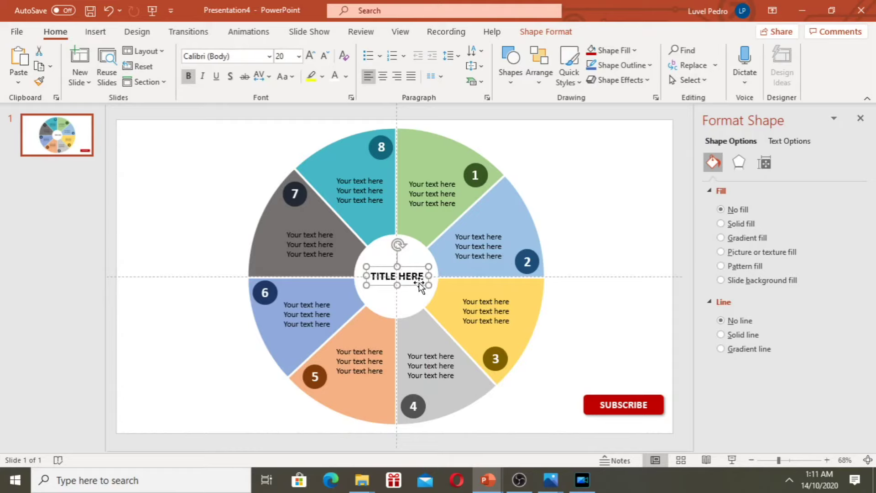
{"action": "left_click", "coordinate": [599, 267]}
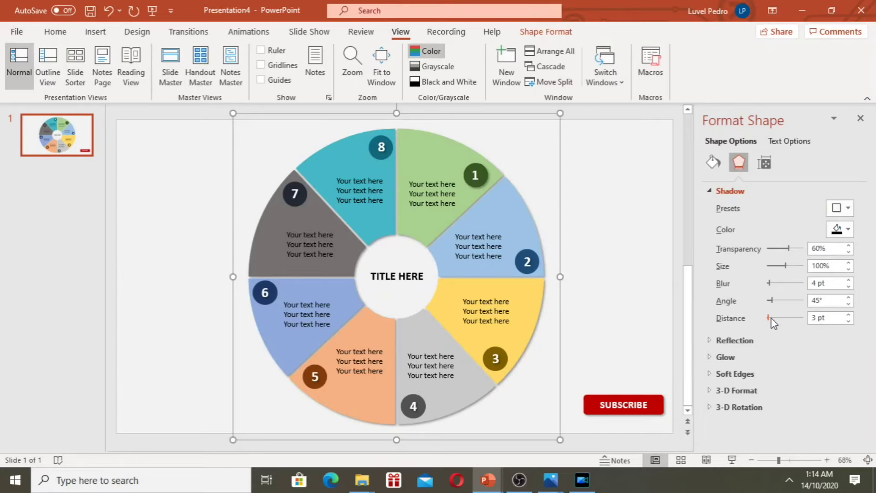
Deselect the shadowed wedge ring and select numbered circle 8
{"action": "left_click", "coordinate": [617, 285]}
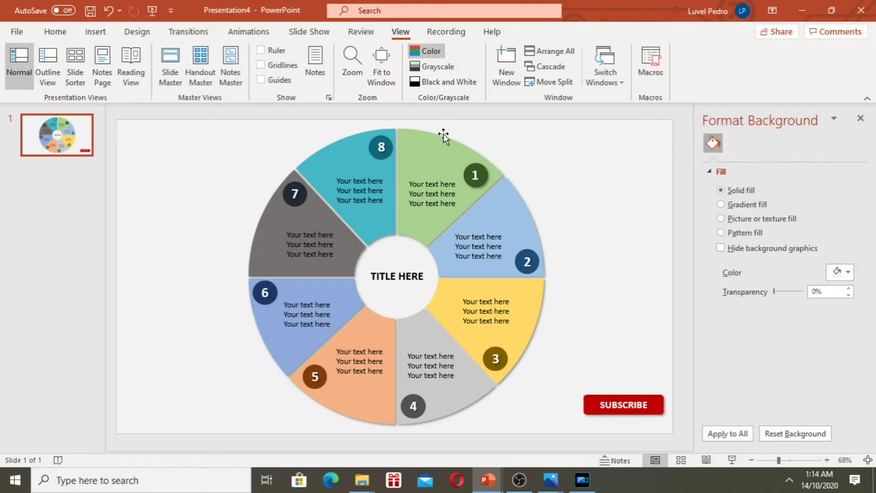
{"action": "left_click", "coordinate": [382, 147]}
Add numbered circles 1 through 7 to the selection, then clear it
{"action": "left_click", "coordinate": [475, 176], "text": "shift"}
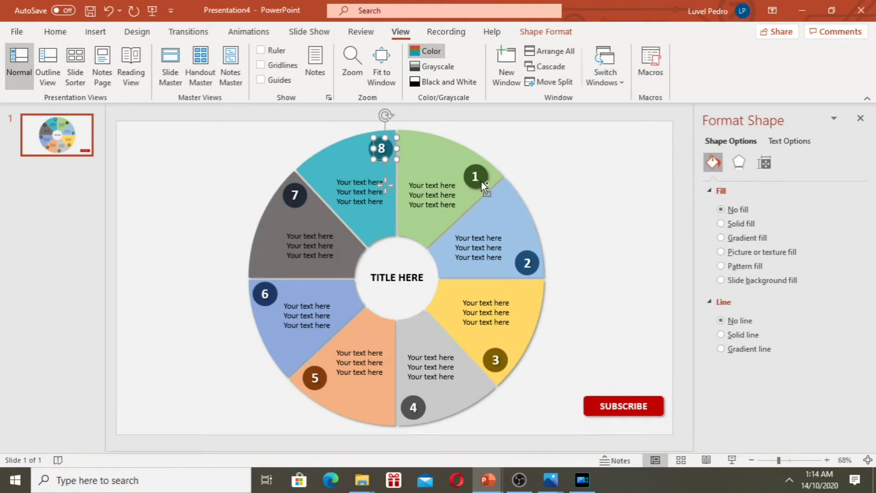
{"action": "left_click", "coordinate": [536, 258], "text": "shift"}
{"action": "left_click", "coordinate": [506, 366], "text": "shift"}
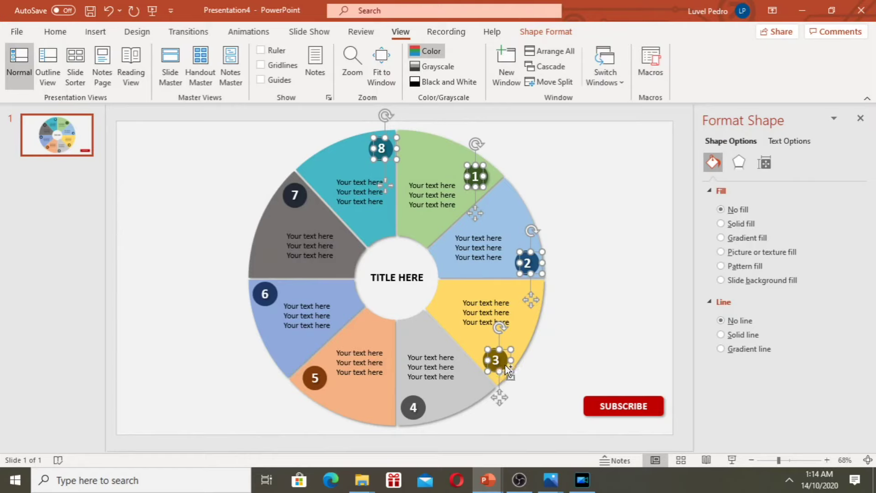
{"action": "left_click", "coordinate": [424, 413], "text": "shift"}
{"action": "left_click", "coordinate": [319, 379], "text": "shift"}
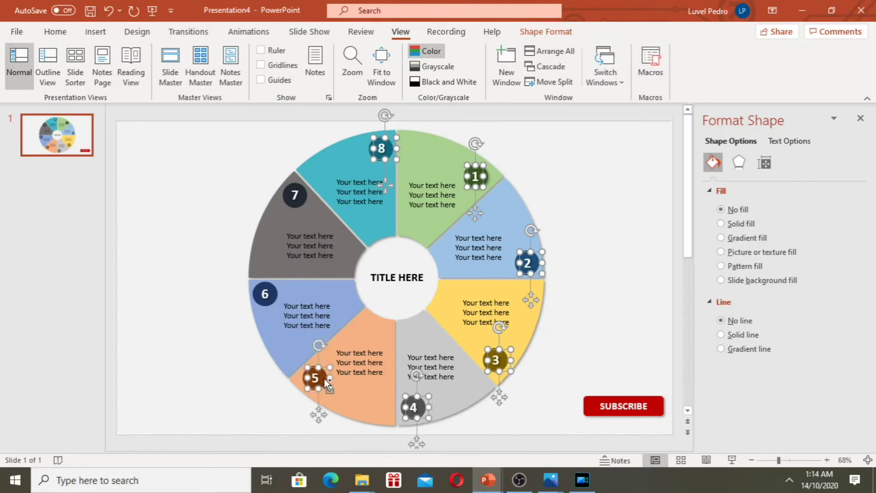
{"action": "left_click", "coordinate": [264, 294], "text": "shift"}
{"action": "left_click", "coordinate": [305, 196], "text": "shift"}
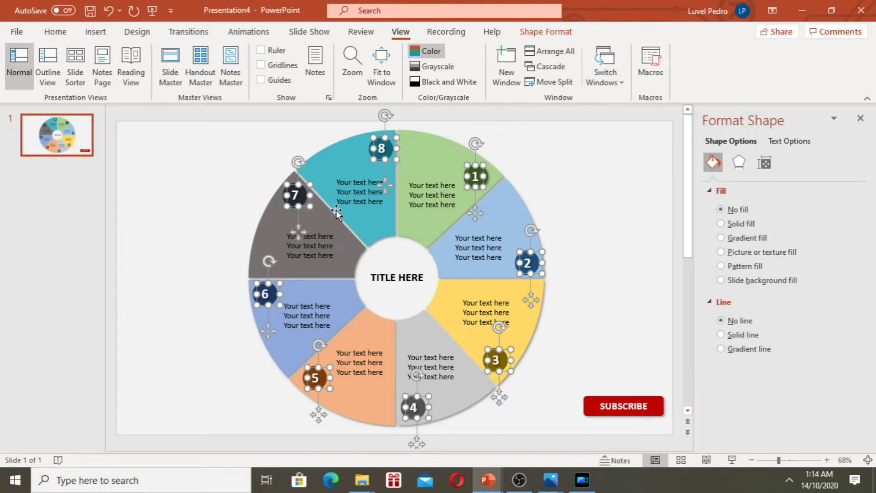
{"action": "left_click", "coordinate": [578, 278]}
Reselect numbered circles 2 through 8 and 1 inside the ring group
{"action": "left_click_drag", "start_coordinate": [603, 265], "coordinate": [505, 248]}
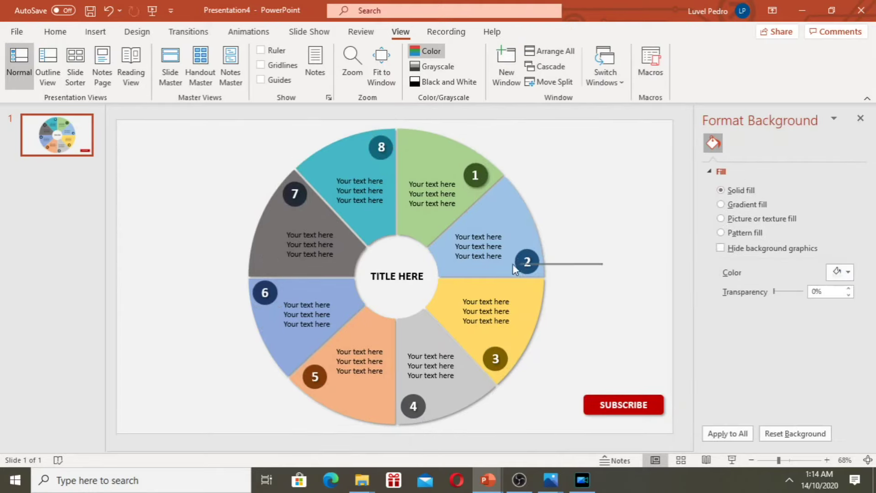
{"action": "left_click_drag", "start_coordinate": [591, 286], "coordinate": [508, 238]}
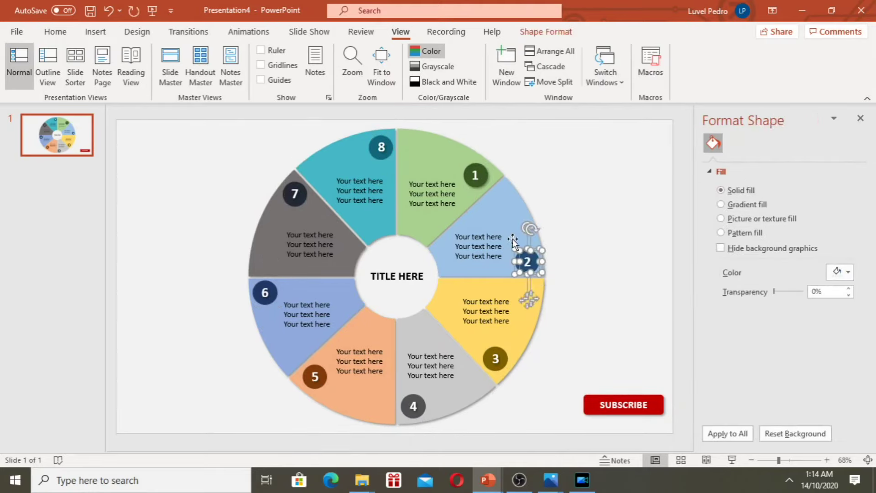
{"action": "left_click_drag", "start_coordinate": [541, 382], "coordinate": [480, 340]}
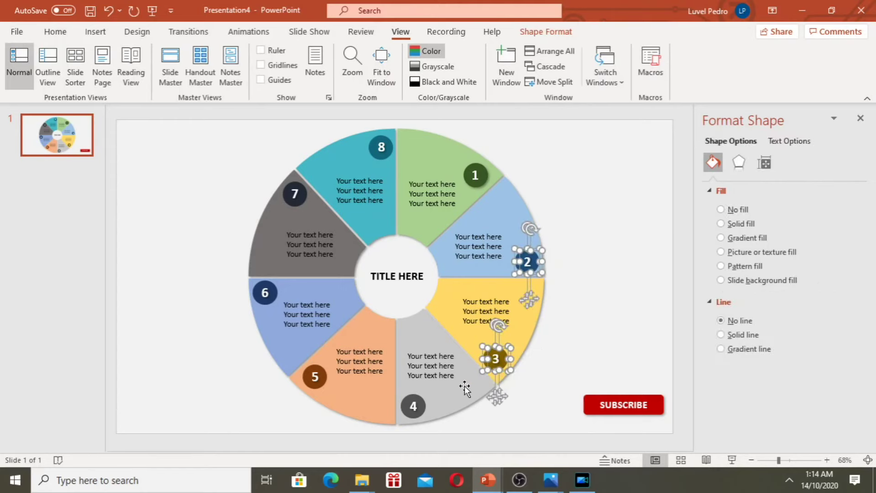
{"action": "left_click_drag", "start_coordinate": [465, 422], "coordinate": [370, 402]}
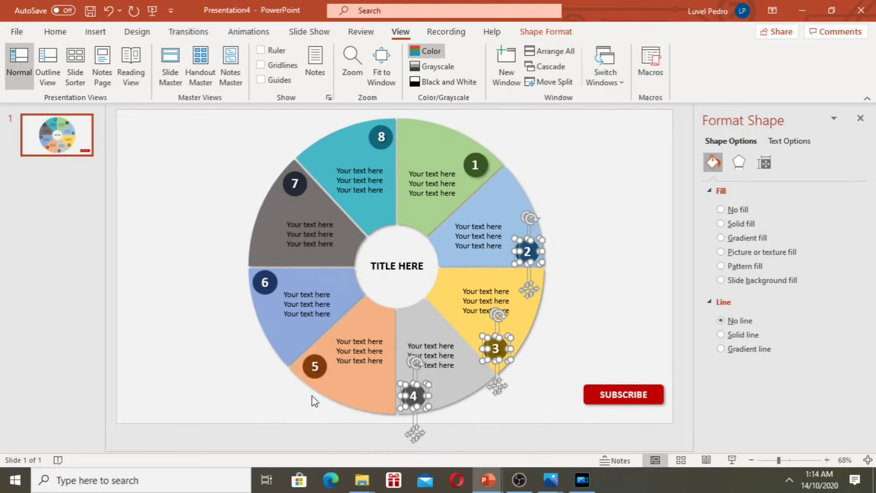
{"action": "left_click_drag", "start_coordinate": [349, 415], "coordinate": [273, 354]}
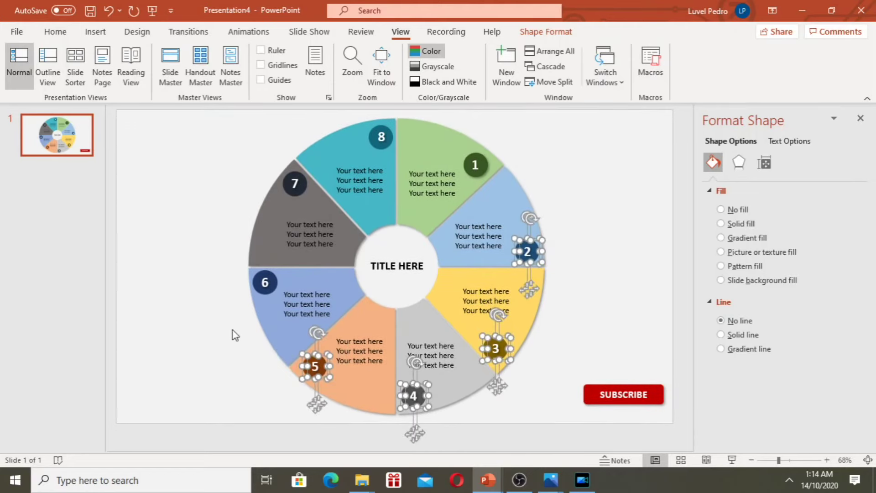
{"action": "left_click_drag", "start_coordinate": [231, 338], "coordinate": [287, 261]}
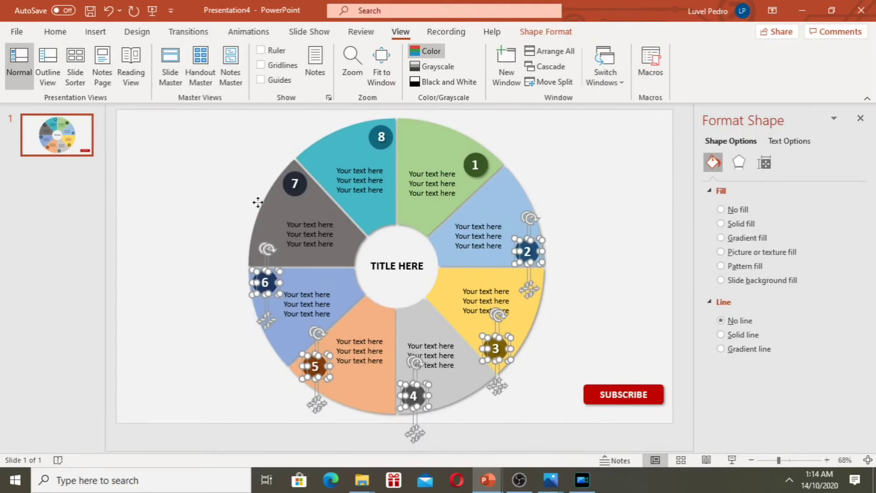
{"action": "left_click_drag", "start_coordinate": [258, 202], "coordinate": [334, 217]}
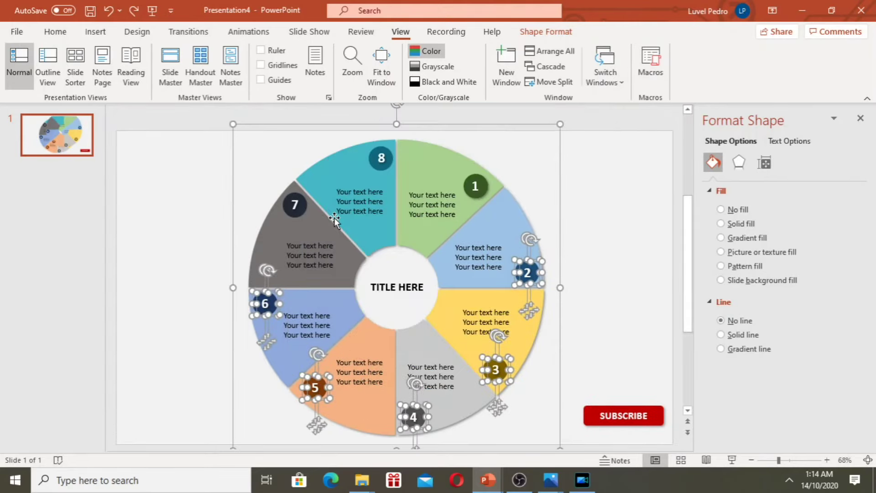
{"action": "left_click", "coordinate": [263, 186]}
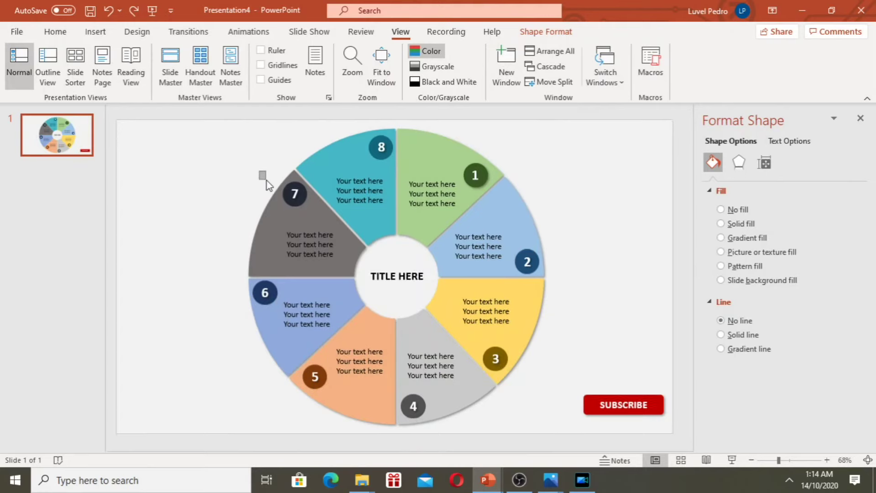
{"action": "left_click", "coordinate": [302, 197]}
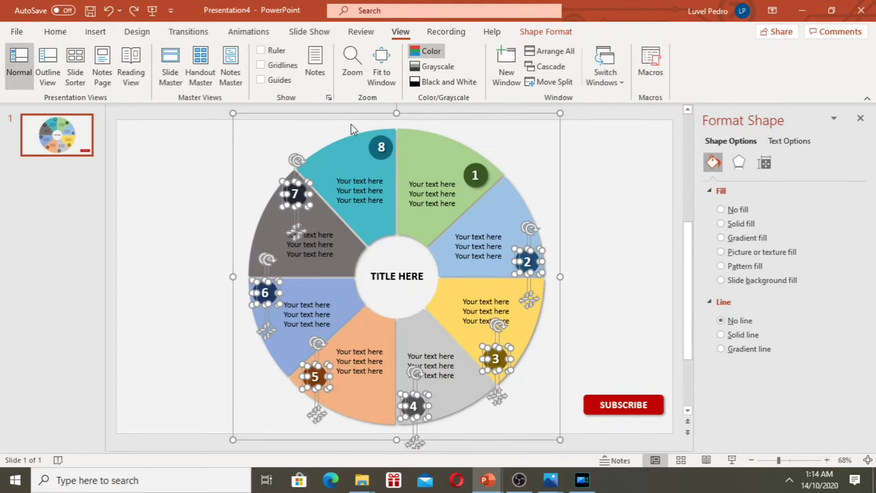
{"action": "left_click", "coordinate": [381, 147], "text": "shift"}
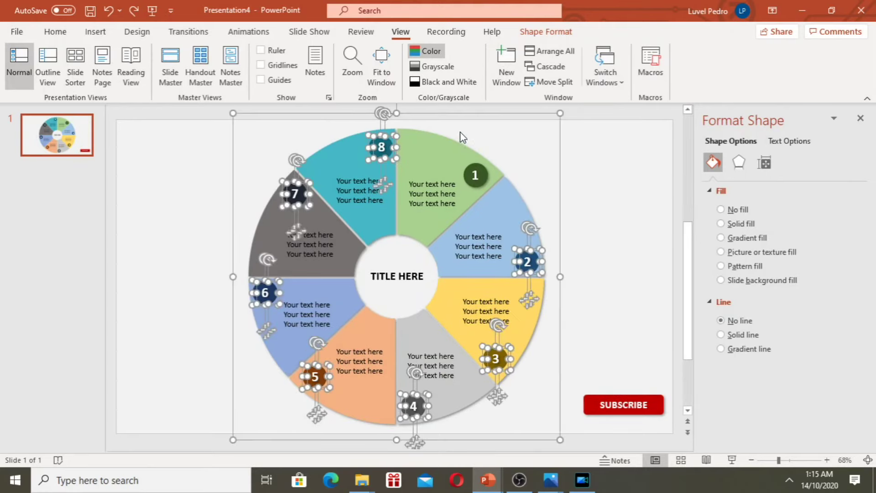
{"action": "left_click_drag", "start_coordinate": [460, 131], "coordinate": [513, 208]}
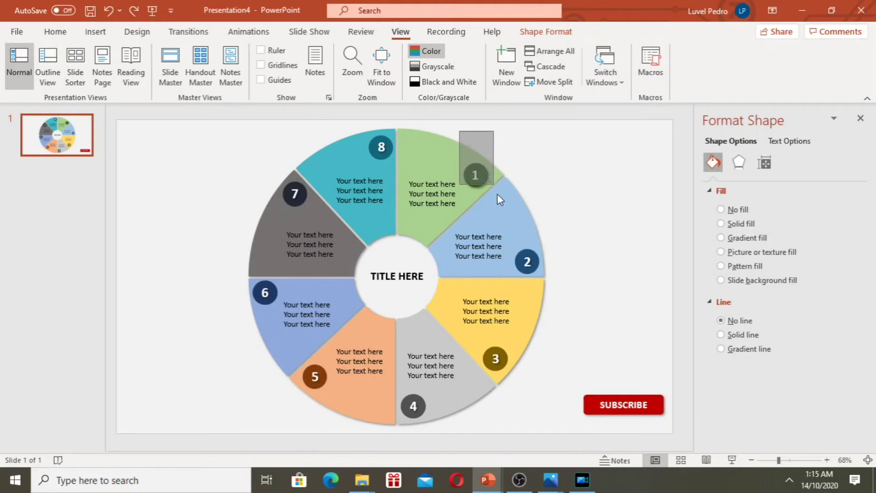
Apply the soft Outer shadow preset to the selected numbered circles
{"action": "left_click", "coordinate": [739, 164]}
{"action": "left_click", "coordinate": [851, 211]}
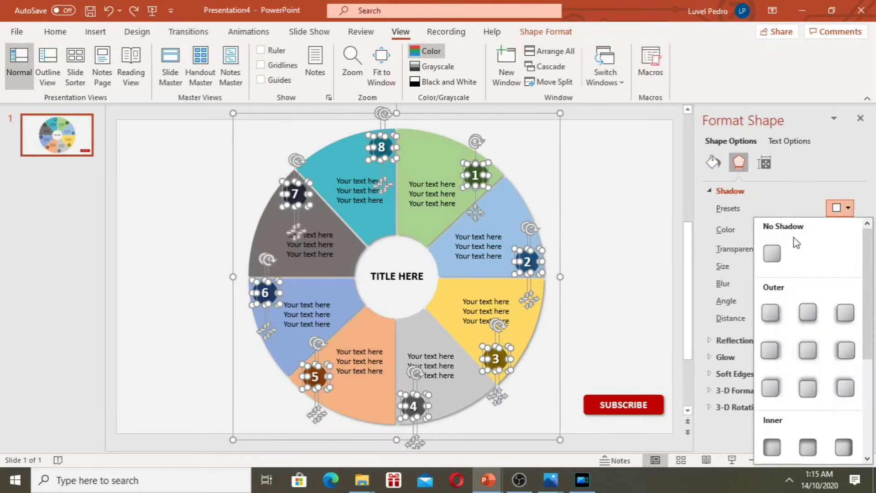
{"action": "left_click", "coordinate": [775, 312]}
{"action": "left_click", "coordinate": [626, 235]}
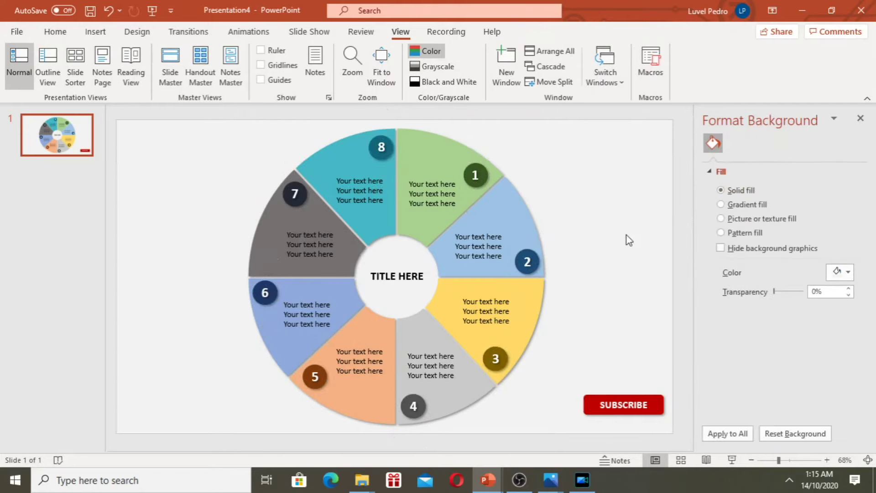
Give the TITLE HERE text box the same Outer shadow preset
{"action": "left_click", "coordinate": [411, 276]}
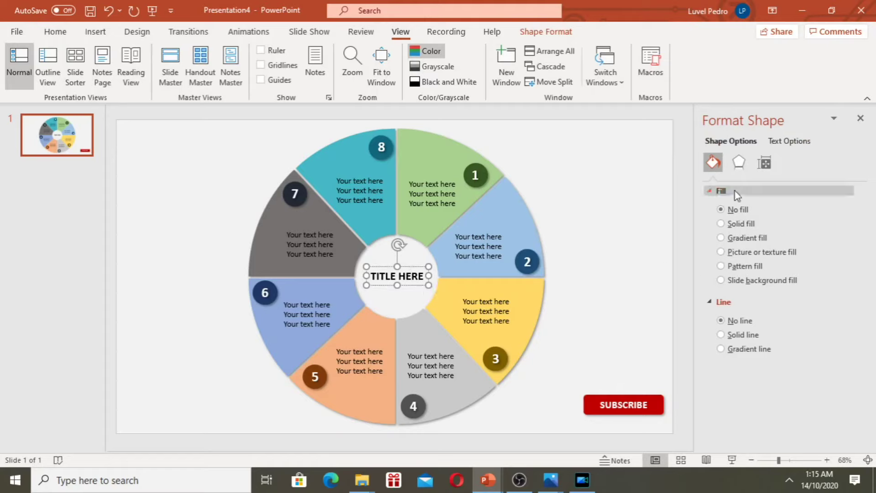
{"action": "left_click", "coordinate": [739, 162]}
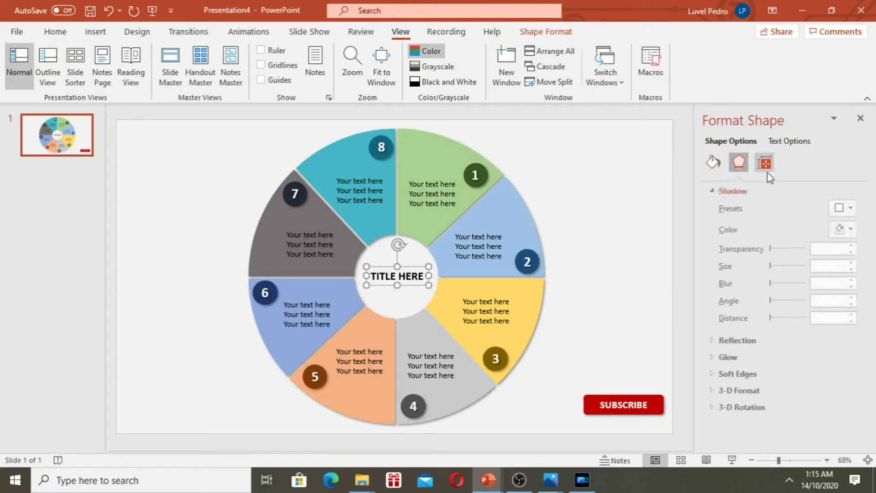
{"action": "left_click", "coordinate": [847, 210]}
{"action": "left_click", "coordinate": [772, 310]}
{"action": "left_click", "coordinate": [628, 320]}
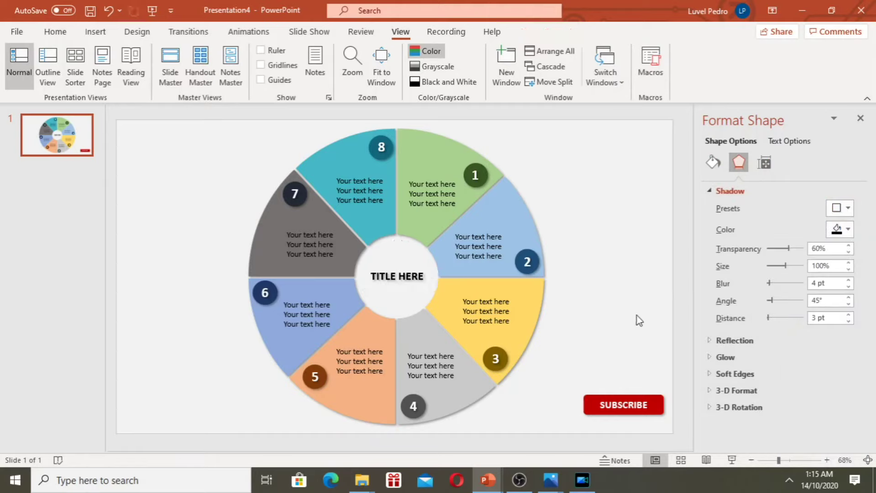